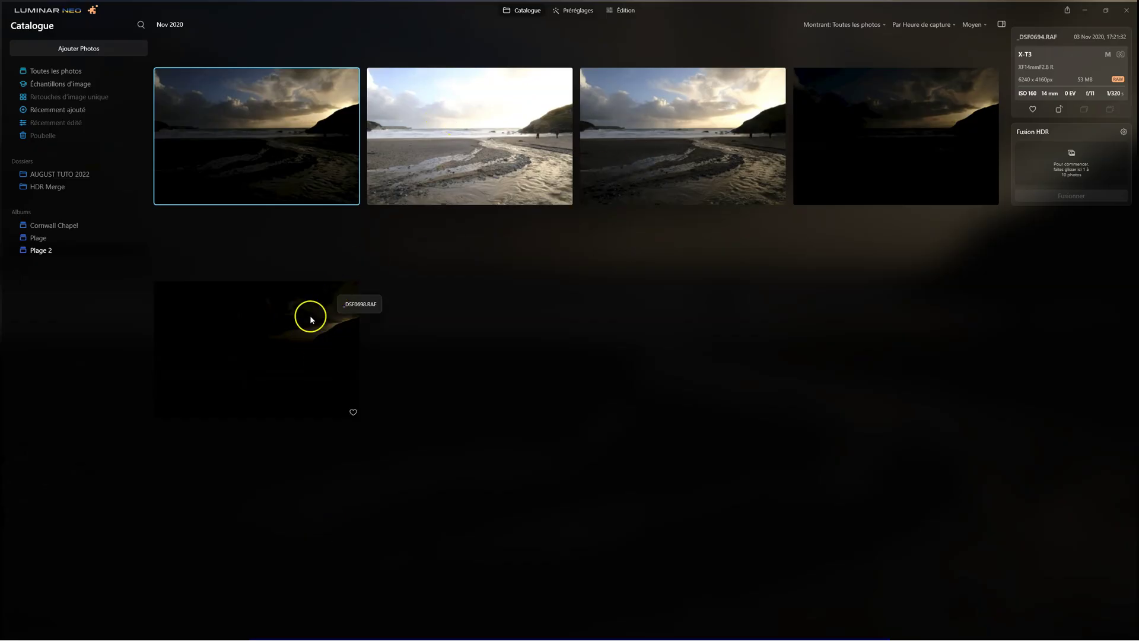
# Step: Load the beach exposures into Fusion HDR with Alignement automatique on and ghost reduction at Maxi
pyautogui.moveTo(223, 107); pyautogui.dragTo(664, 197)
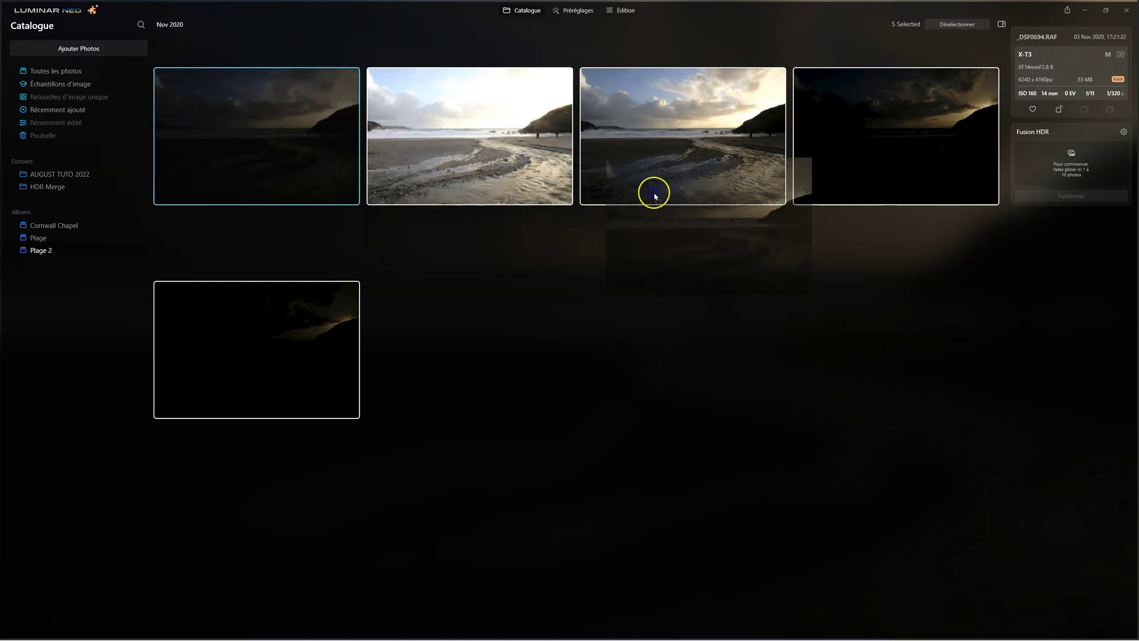
pyautogui.moveTo(663, 197); pyautogui.dragTo(1062, 169)
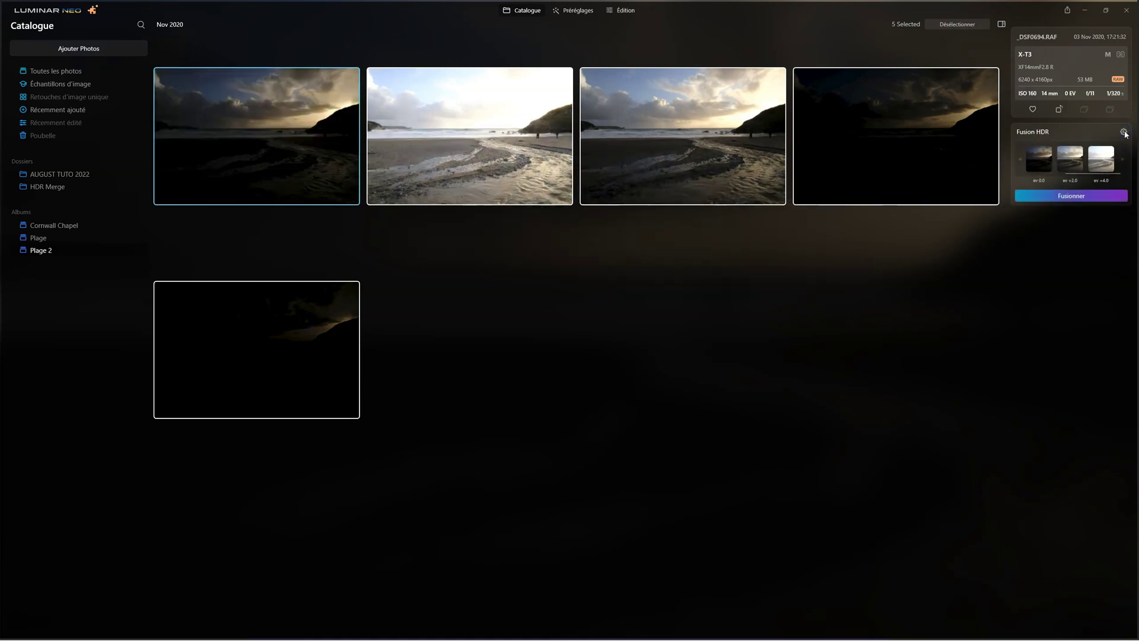
pyautogui.click(1124, 133)
pyautogui.click(1059, 156)
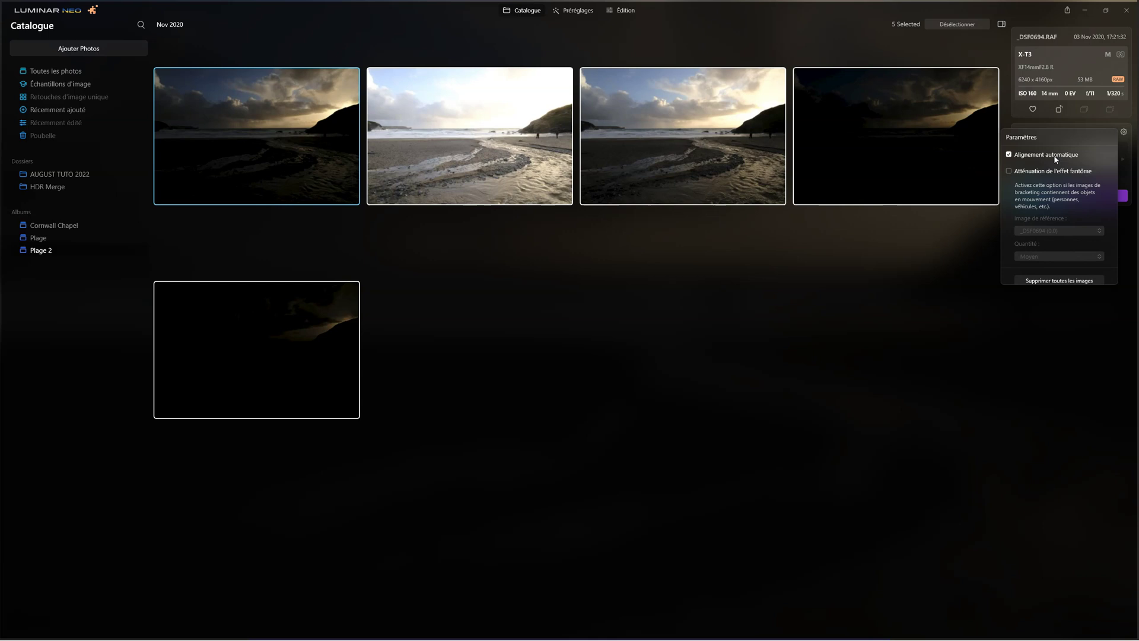
pyautogui.click(1042, 173)
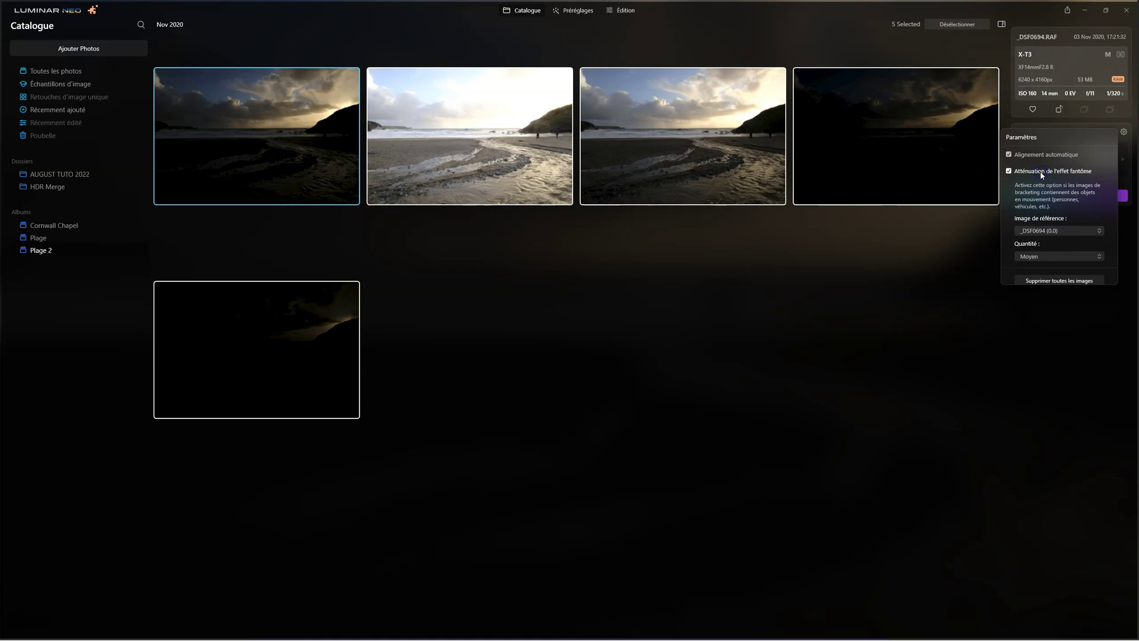
pyautogui.click(1037, 256)
pyautogui.click(1047, 313)
pyautogui.click(869, 388)
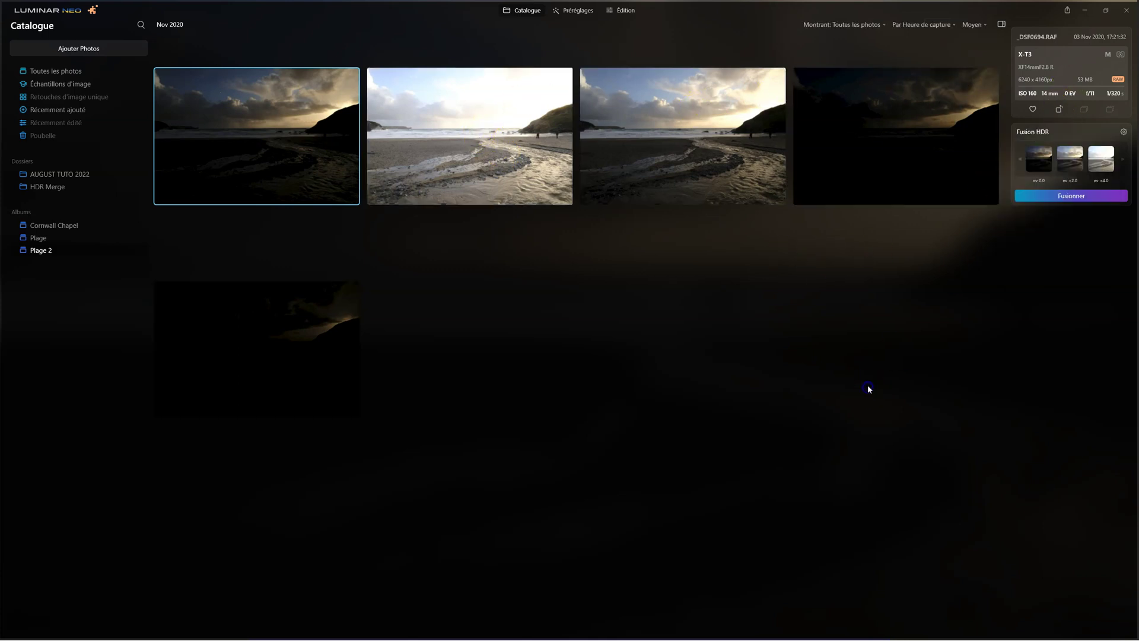
# Step: Merge the exposures into one HDR image and duplicate the merged layer
pyautogui.click(1063, 200)
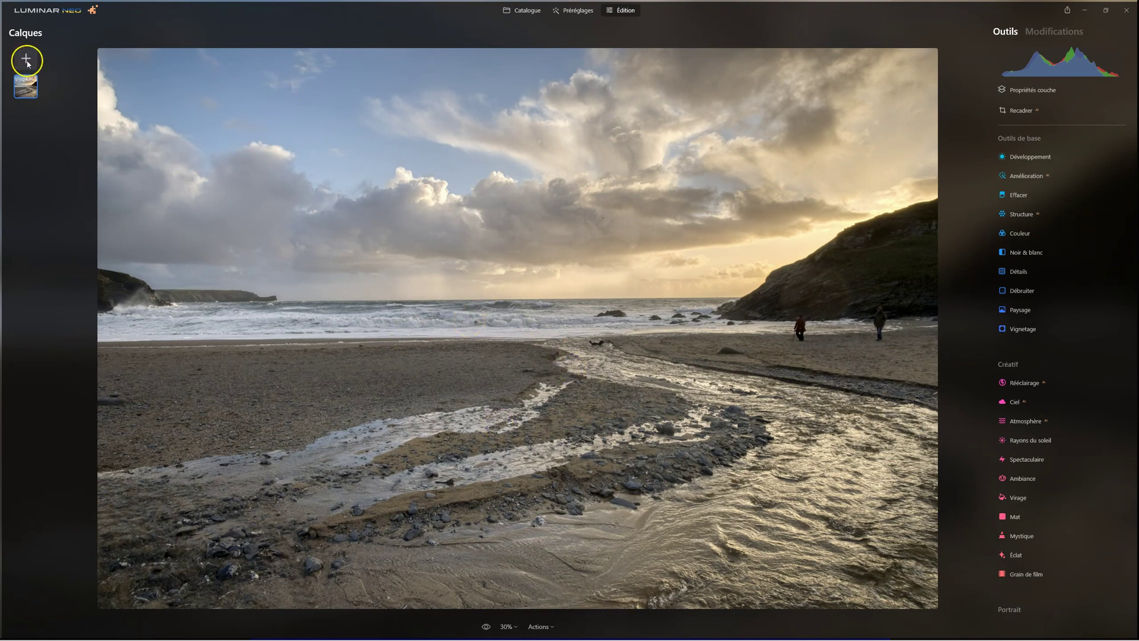
pyautogui.rightClick(25, 86)
pyautogui.click(49, 115)
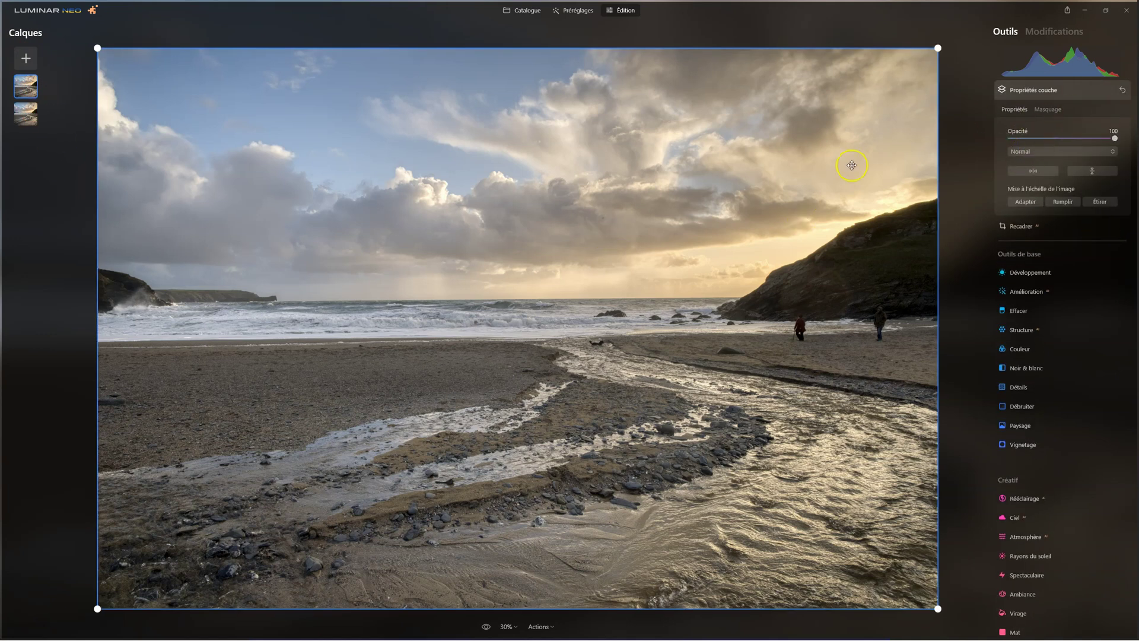
# Step: Hide the top layer copy and select the bottom layer for editing
pyautogui.rightClick(28, 87)
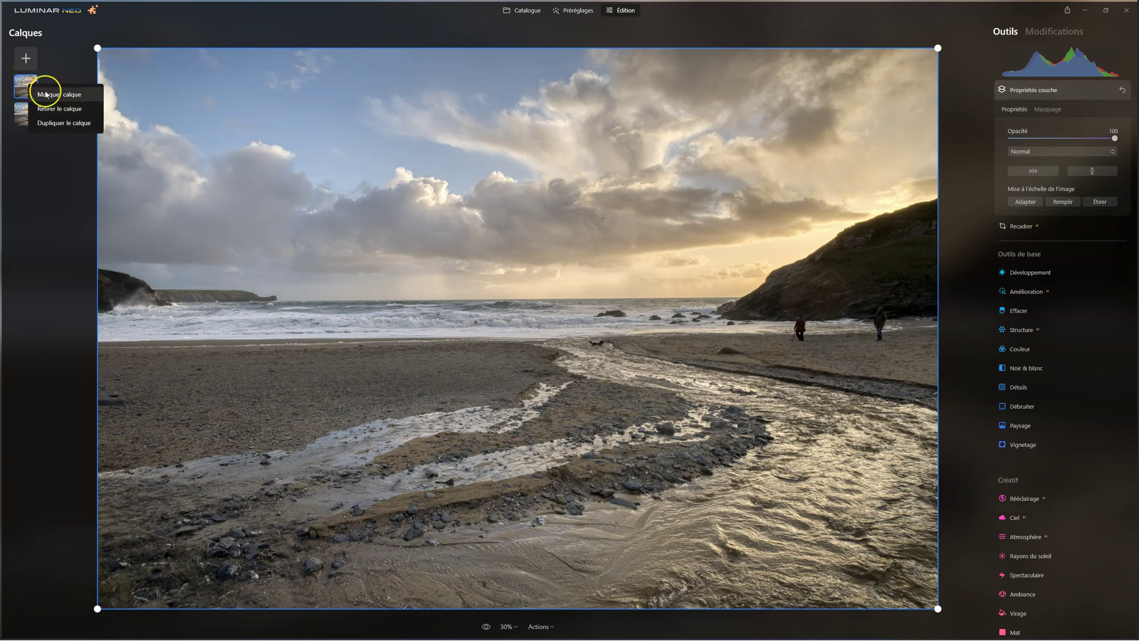
pyautogui.click(51, 92)
pyautogui.click(27, 114)
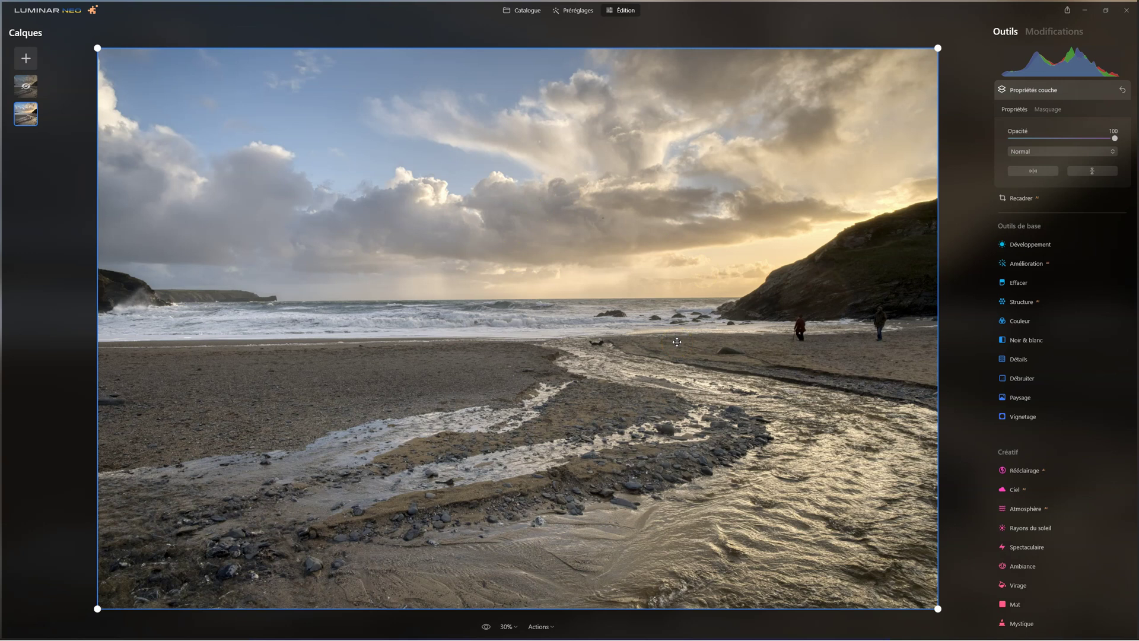
# Step: In Développement, set Exposition -0.98, Hautes lumières -29 and Ombres -30
pyautogui.moveTo(1059, 338)
pyautogui.click(1030, 245)
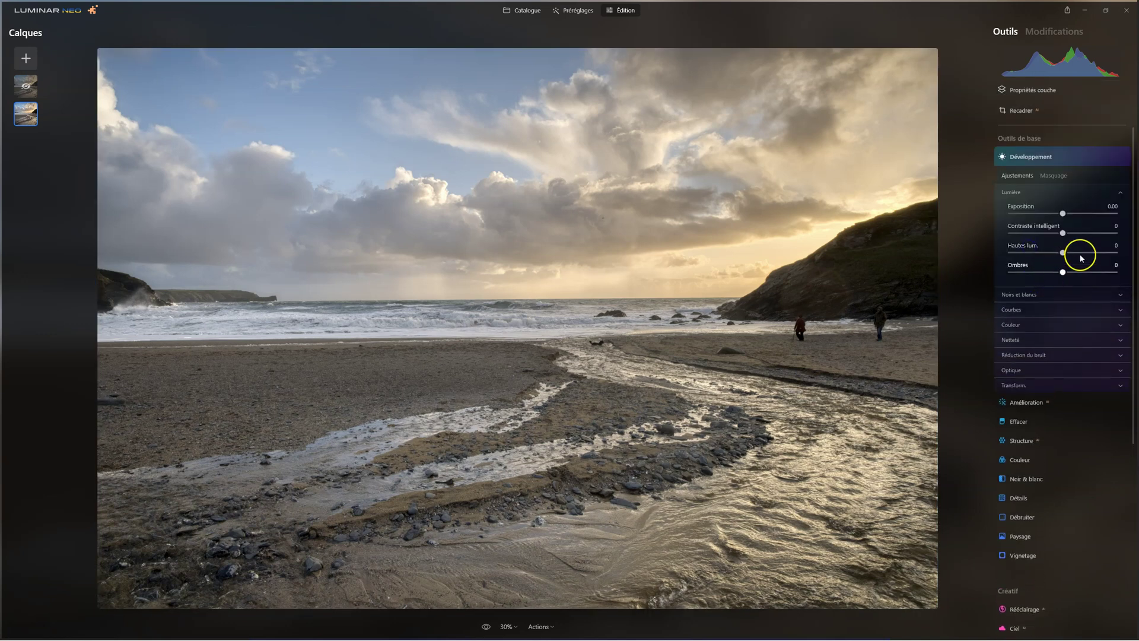
pyautogui.moveTo(1062, 213); pyautogui.dragTo(1052, 213)
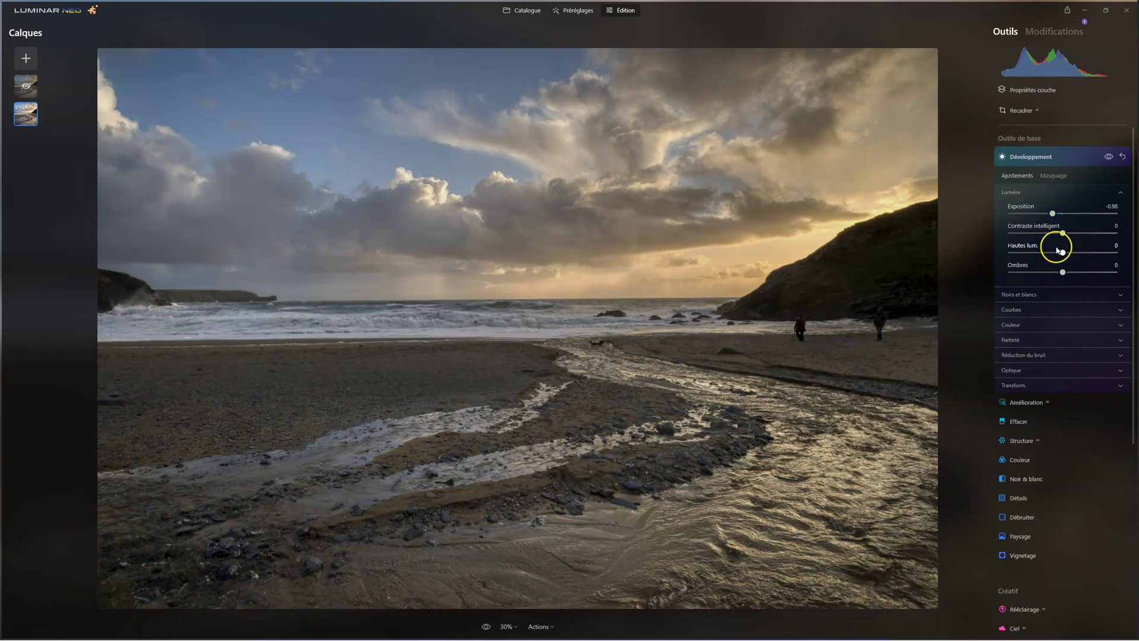
pyautogui.click(1063, 272)
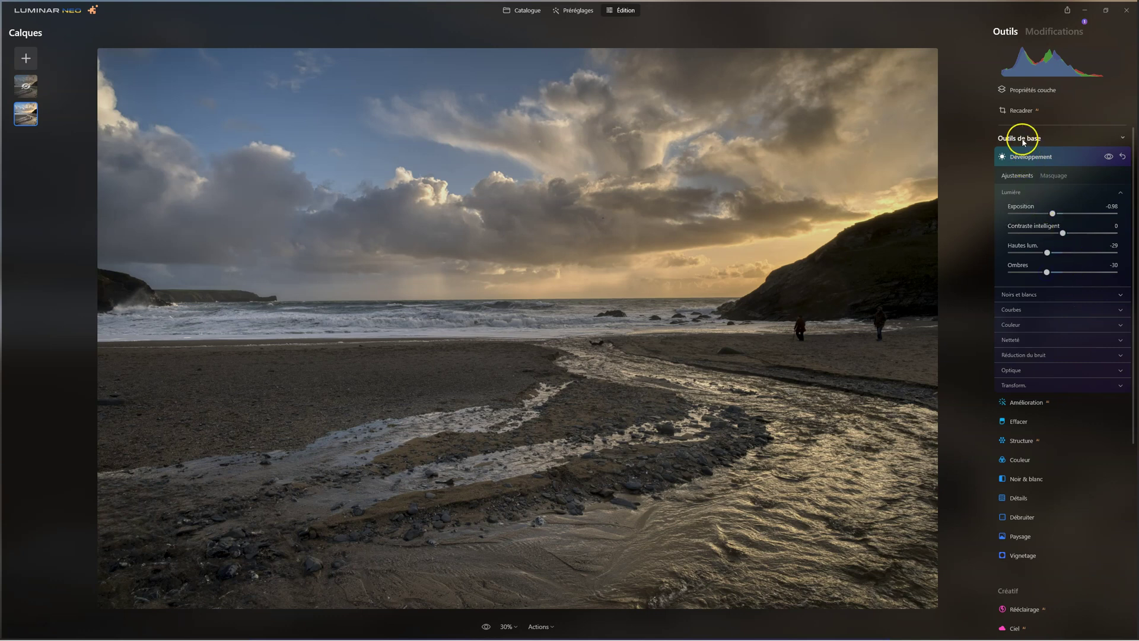
pyautogui.click(1026, 158)
# Step: Raise the Amélioration Accent and set Embellisseur de Ciel to 24
pyautogui.click(1023, 175)
pyautogui.moveTo(1011, 224)
pyautogui.mouseDown()
pyautogui.moveTo(1070, 225)
pyautogui.moveTo(1049, 224)
pyautogui.mouseUp()
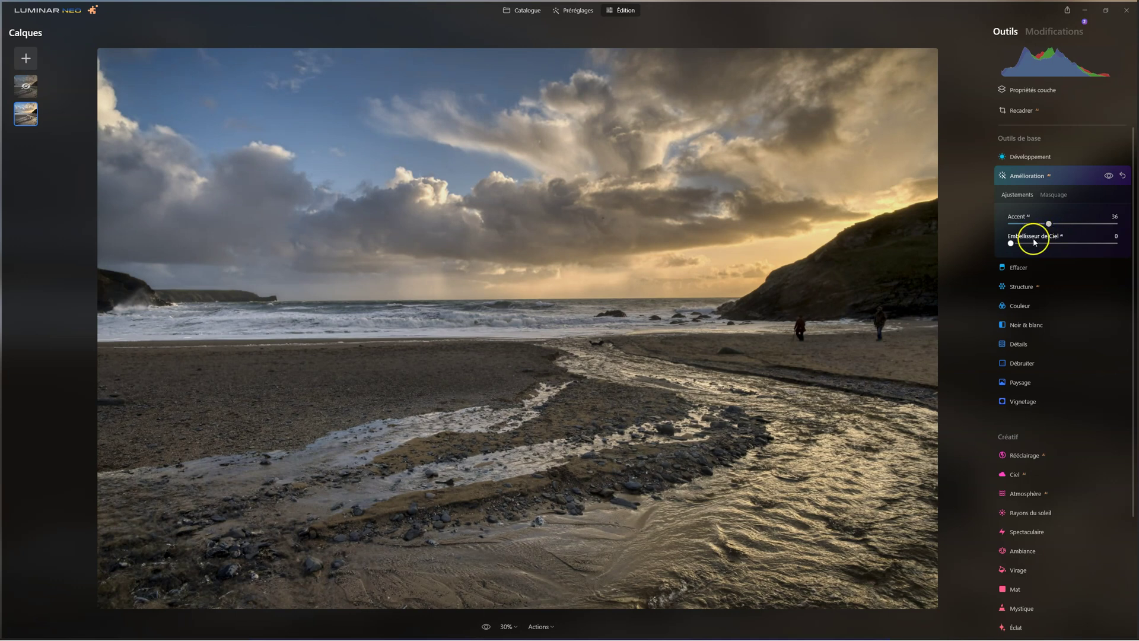
pyautogui.moveTo(1011, 244); pyautogui.dragTo(1038, 243)
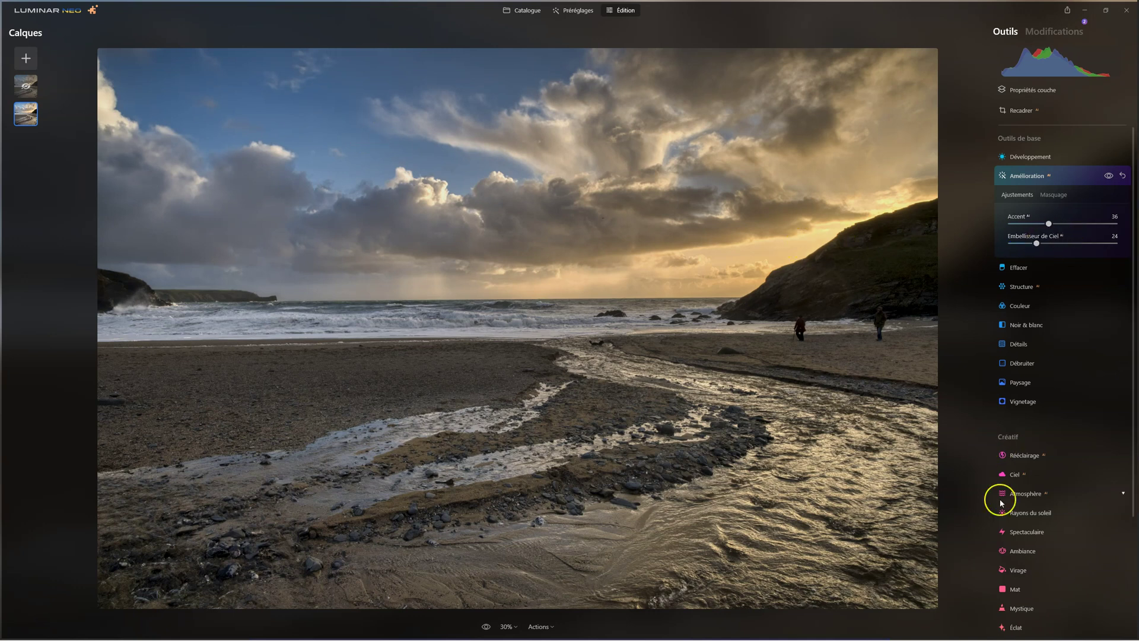
pyautogui.scroll(-2, 1039, 507)
# Step: Add an Éclat Flou artistique glow at 36 with Luminosité -52 and Contraste 9
pyautogui.click(1023, 498)
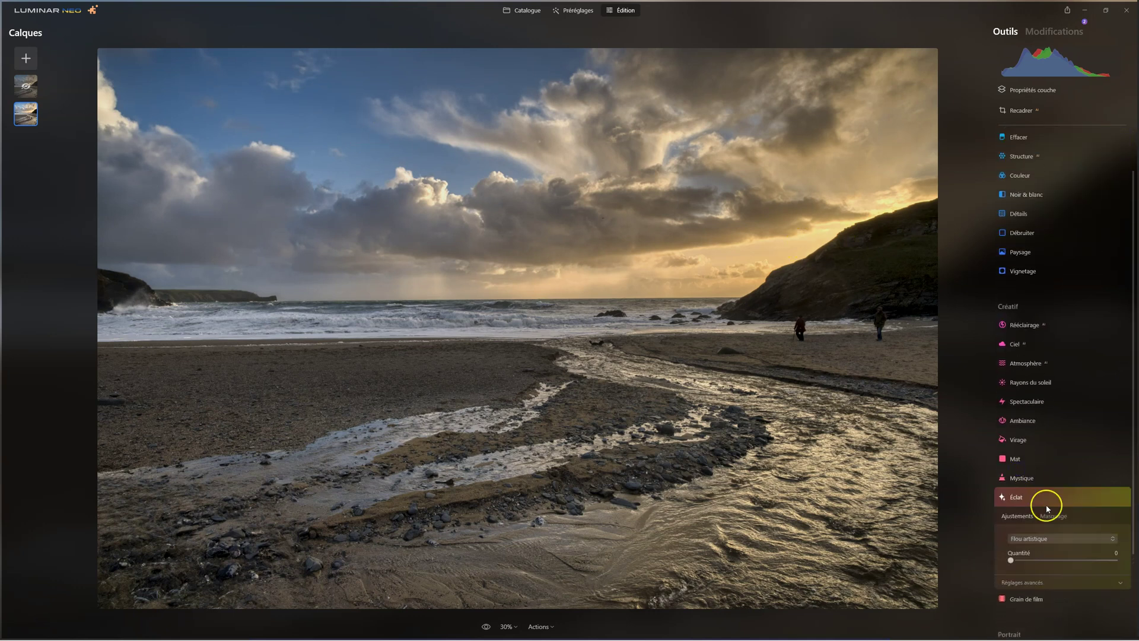
pyautogui.moveTo(1011, 560); pyautogui.dragTo(1049, 562)
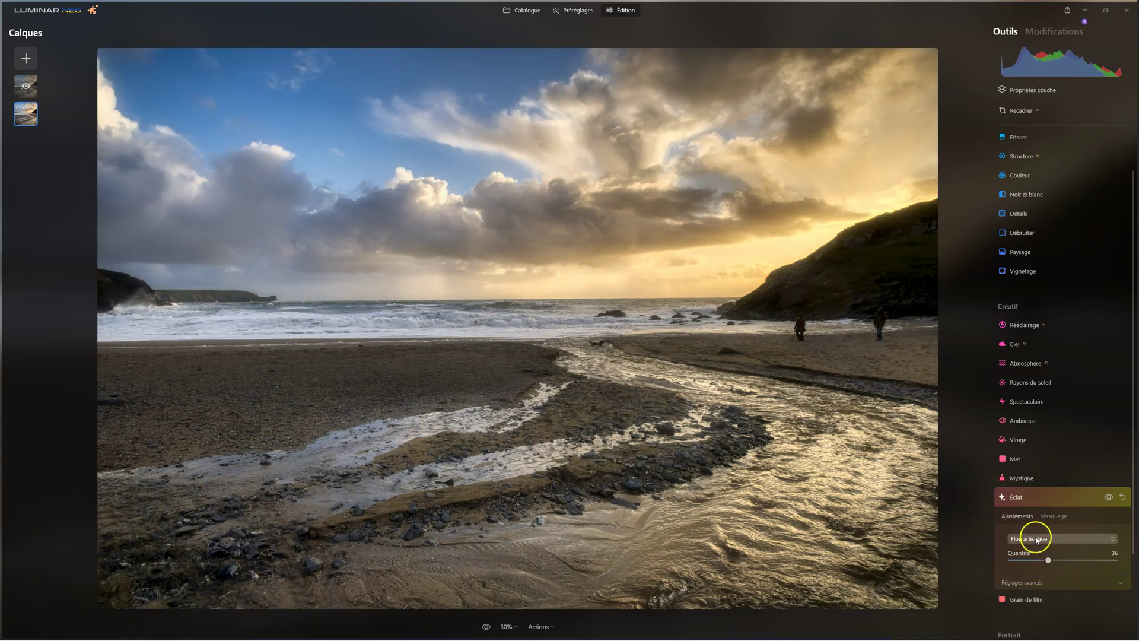
pyautogui.click(1026, 582)
pyautogui.scroll(-3, 1032, 552)
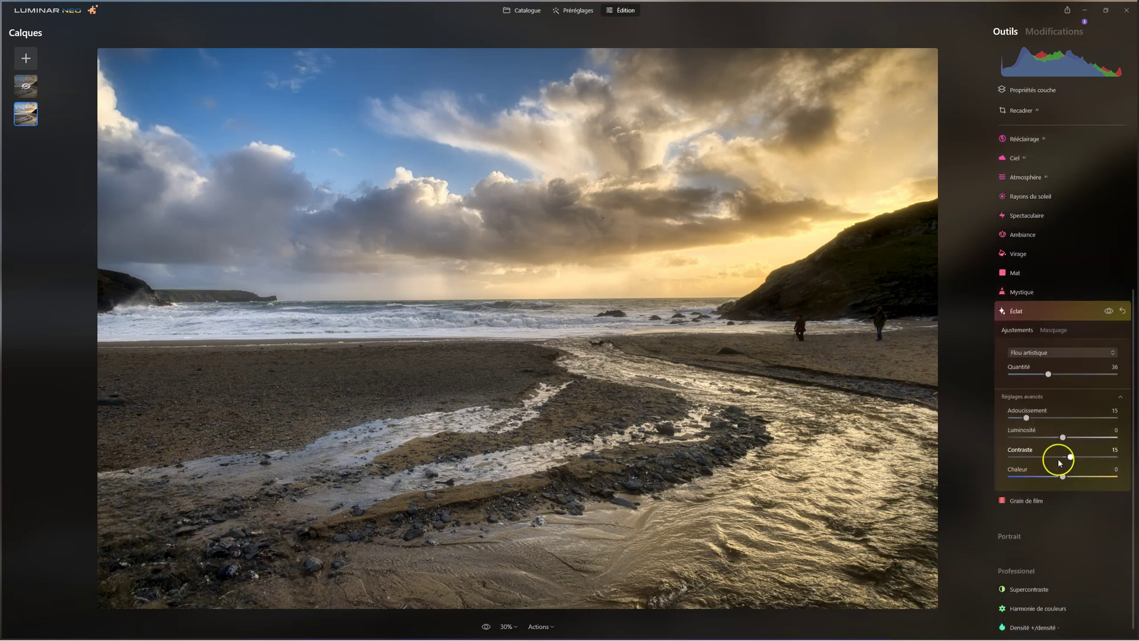
pyautogui.moveTo(1061, 436); pyautogui.dragTo(1036, 436)
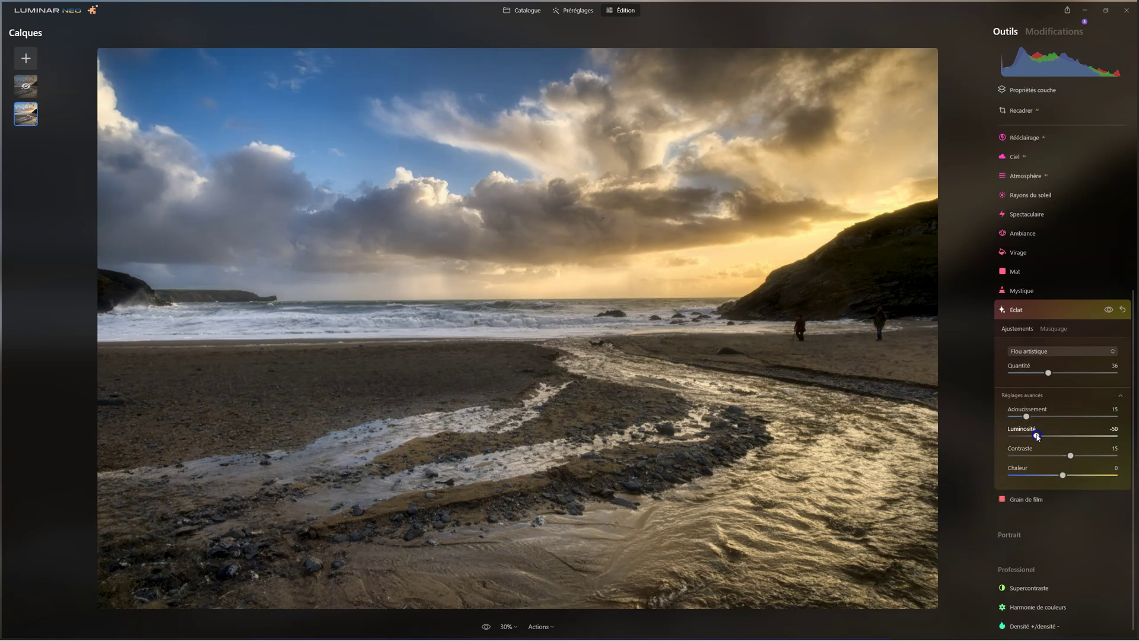
pyautogui.click(1071, 456)
pyautogui.click(1040, 437)
pyautogui.click(1025, 311)
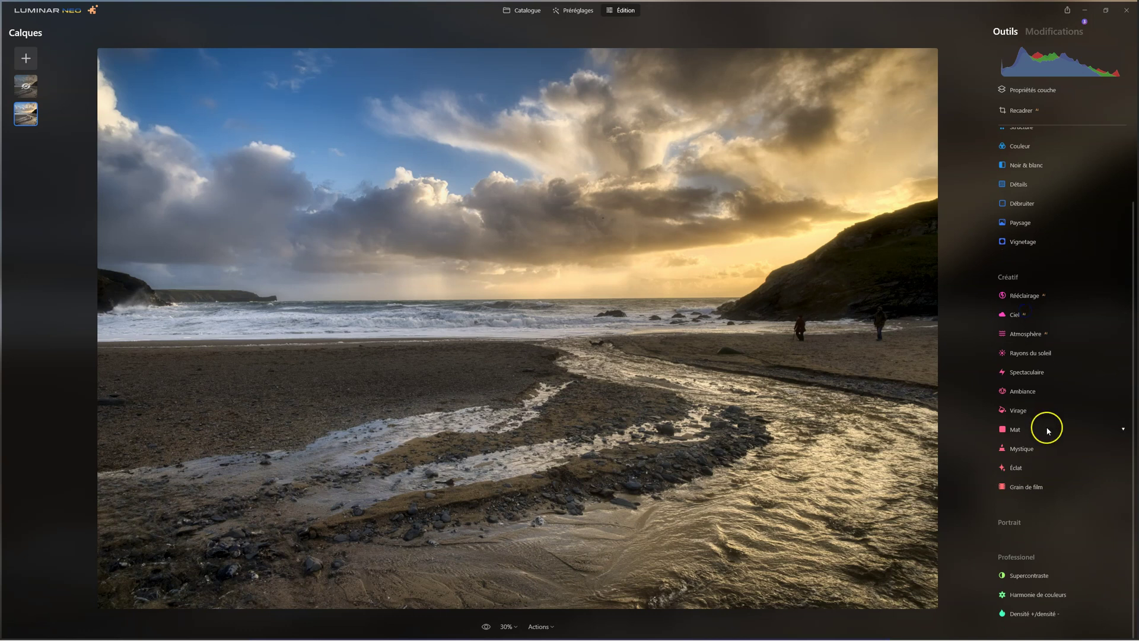
# Step: Apply Supercontraste: highlight contrast 18, midtone contrast 24, shadow contrast 23, shadow balance 26
pyautogui.click(1030, 576)
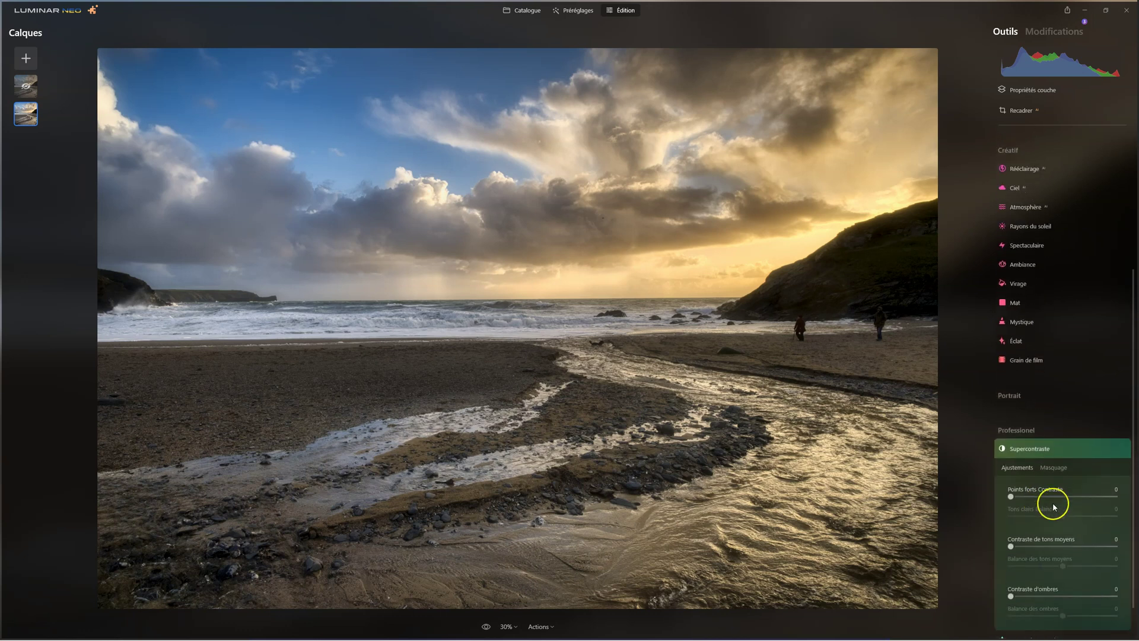
pyautogui.moveTo(1011, 486); pyautogui.dragTo(1030, 486)
pyautogui.click(1010, 537)
pyautogui.moveTo(1010, 537); pyautogui.dragTo(1036, 537)
pyautogui.moveTo(1010, 586); pyautogui.dragTo(1077, 605)
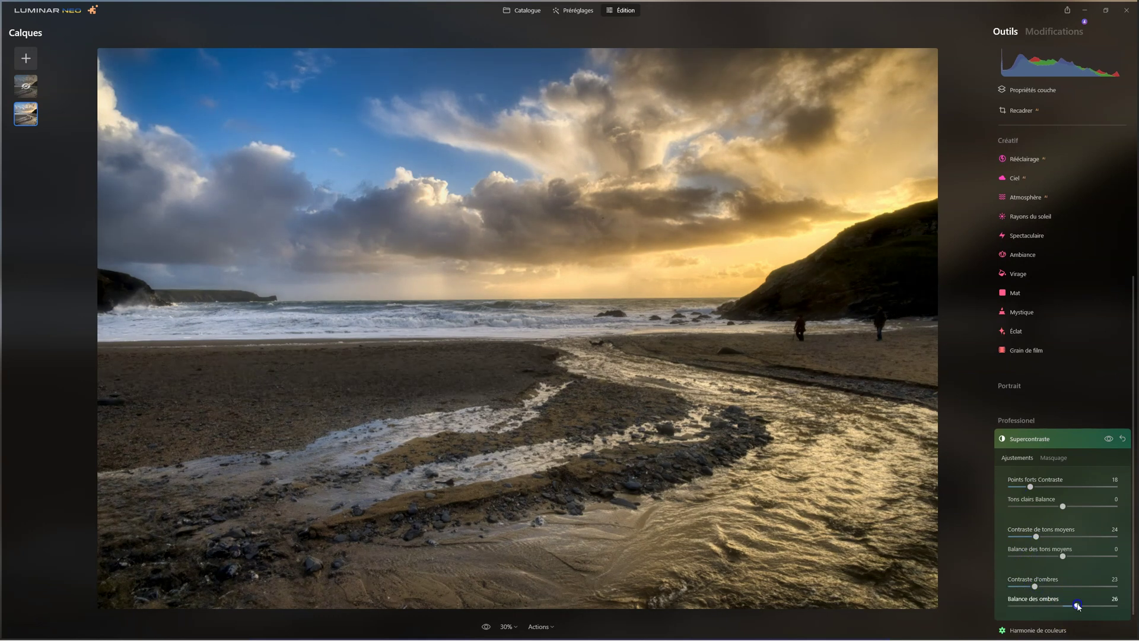
pyautogui.moveTo(1063, 555); pyautogui.dragTo(1071, 556)
pyautogui.click(1053, 438)
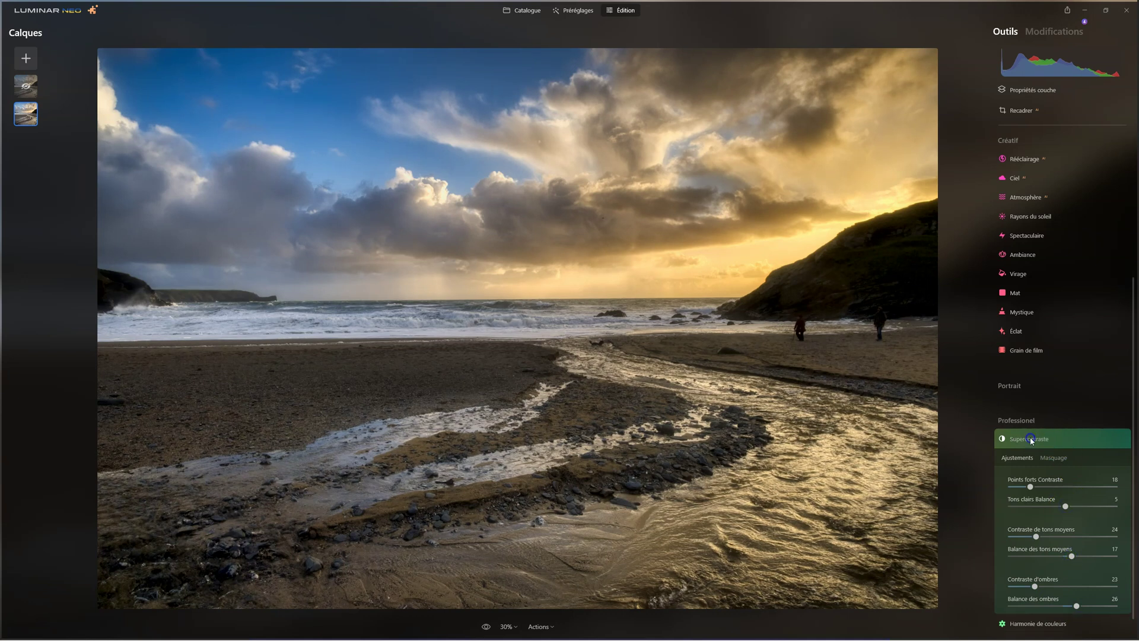
# Step: Toggle the before/after preview to compare against the original
pyautogui.click(485, 626)
pyautogui.click(484, 628)
pyautogui.click(484, 628)
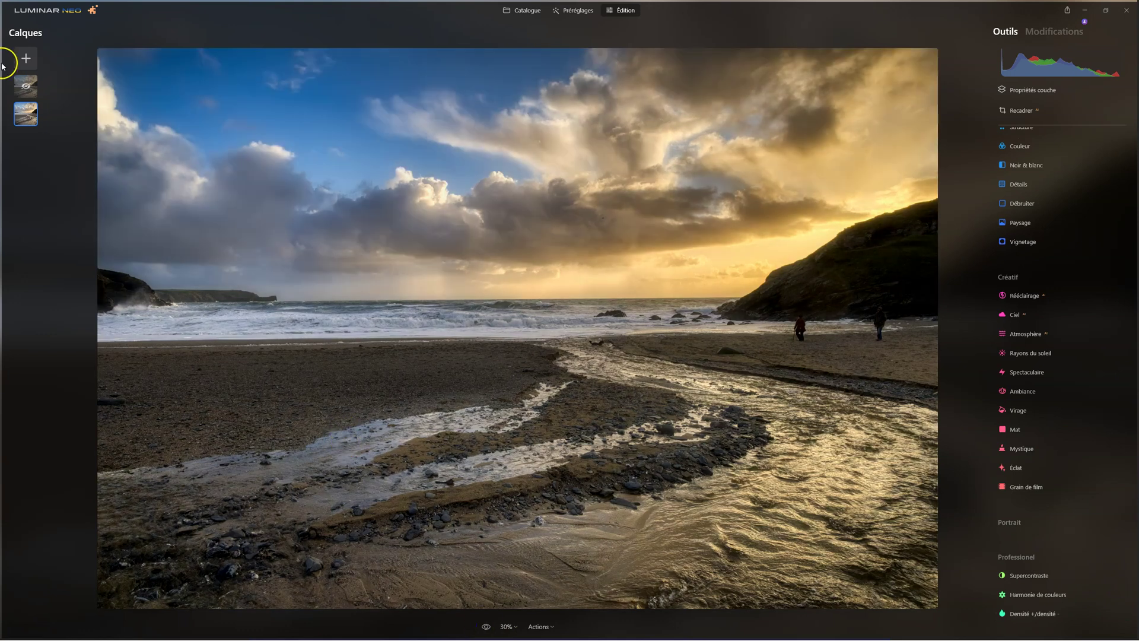
# Step: Show the top layer again and drop its opacity to 0
pyautogui.click(25, 87)
pyautogui.rightClick(25, 88)
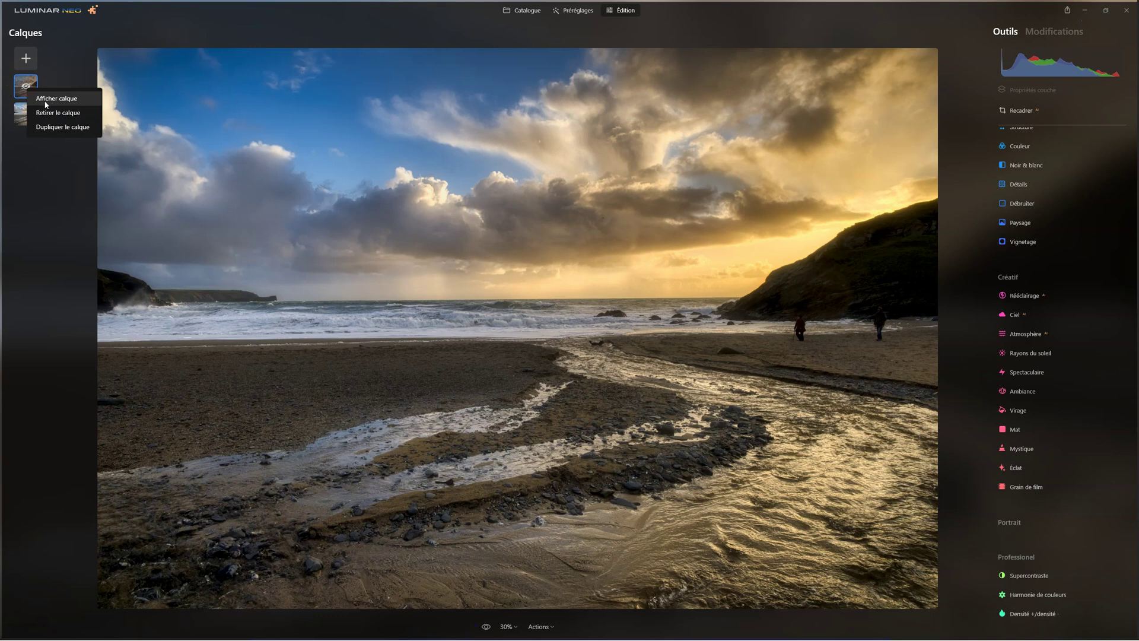
pyautogui.click(57, 99)
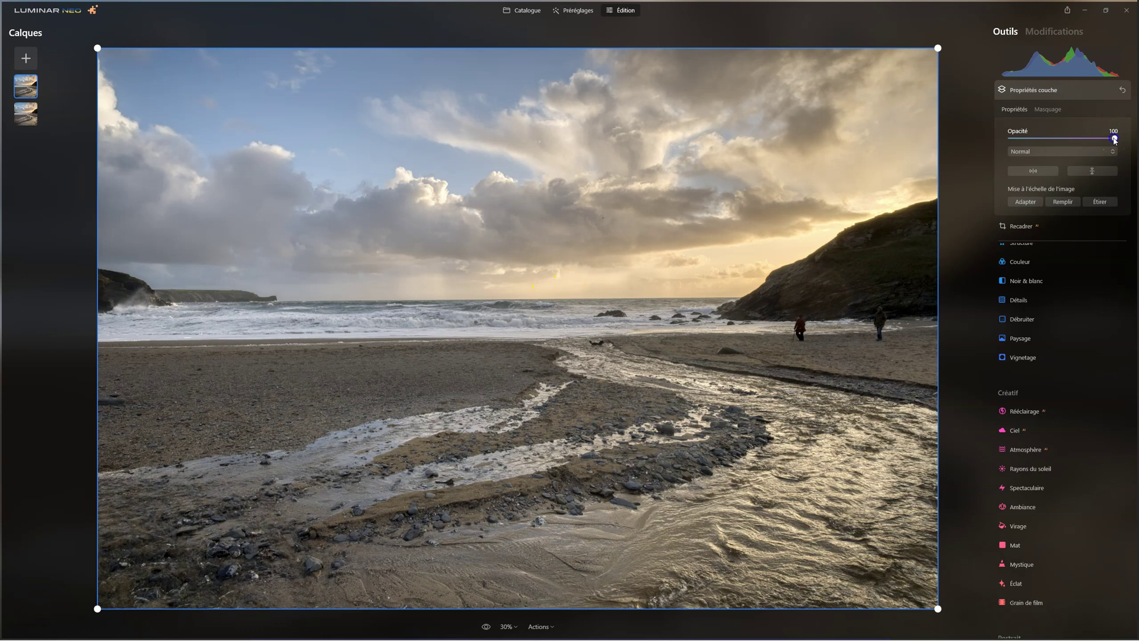
pyautogui.moveTo(1115, 139)
pyautogui.mouseDown()
pyautogui.moveTo(993, 138)
pyautogui.moveTo(1115, 138)
pyautogui.mouseUp()
# Step: Try Éclaircir, Écran, Lumière douce and Lumière crue blend modes on the top layer
pyautogui.click(1026, 152)
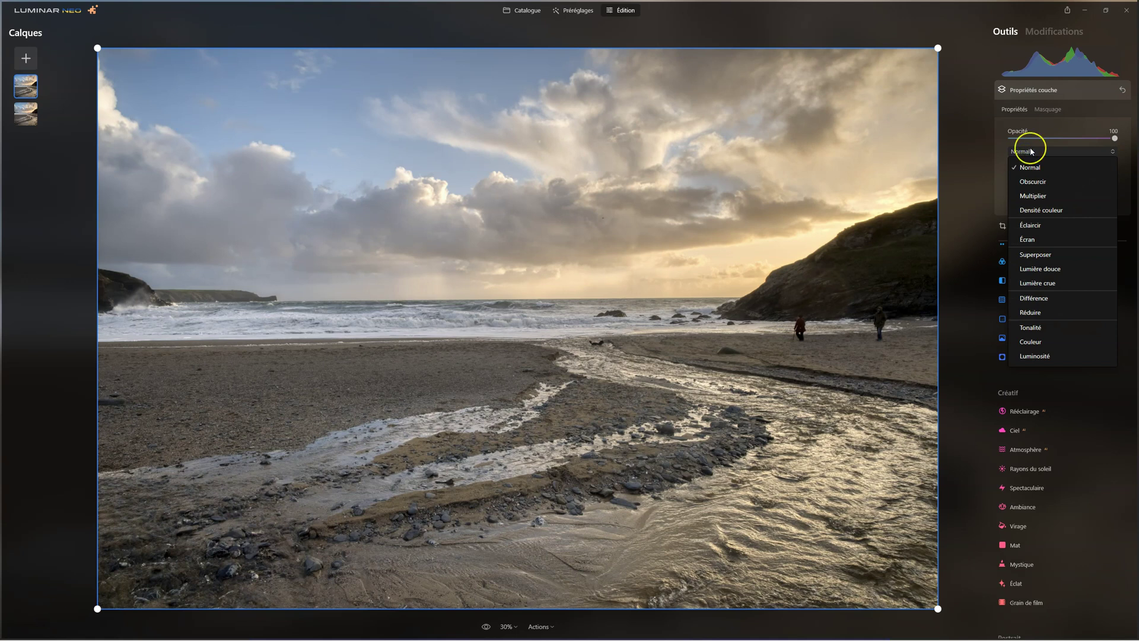
pyautogui.click(1044, 225)
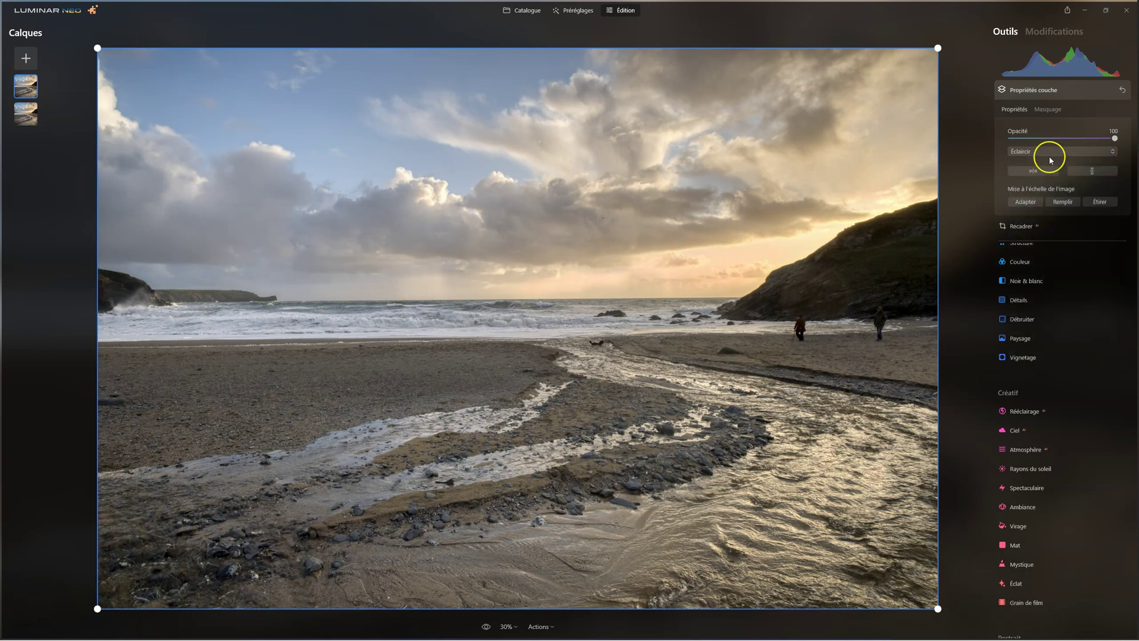
pyautogui.click(1050, 155)
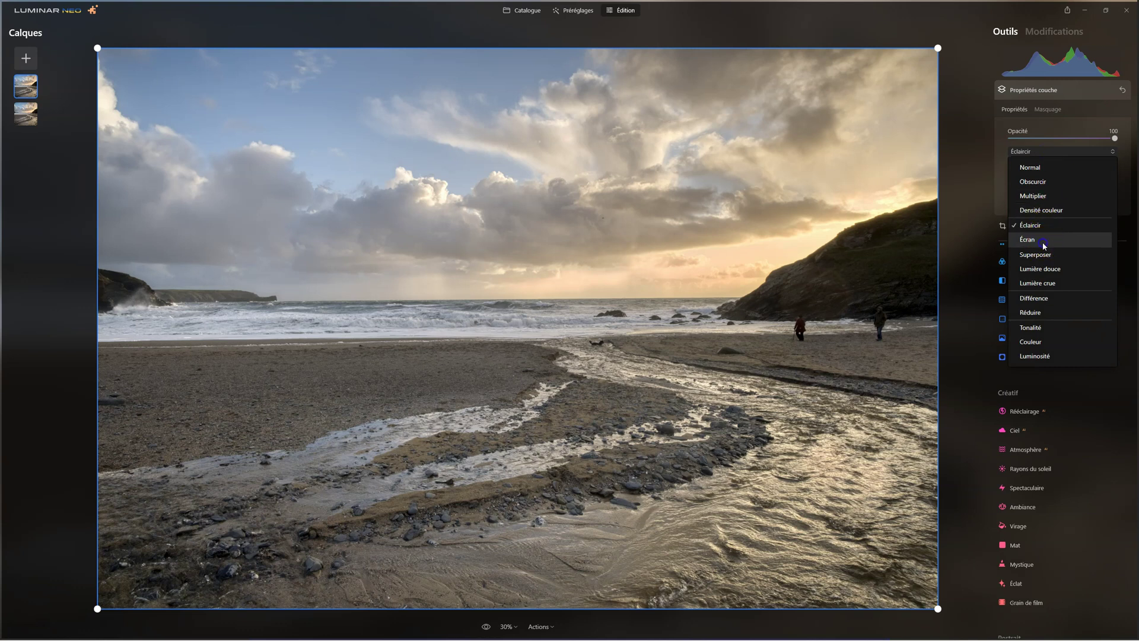
pyautogui.click(1044, 242)
pyautogui.click(1043, 152)
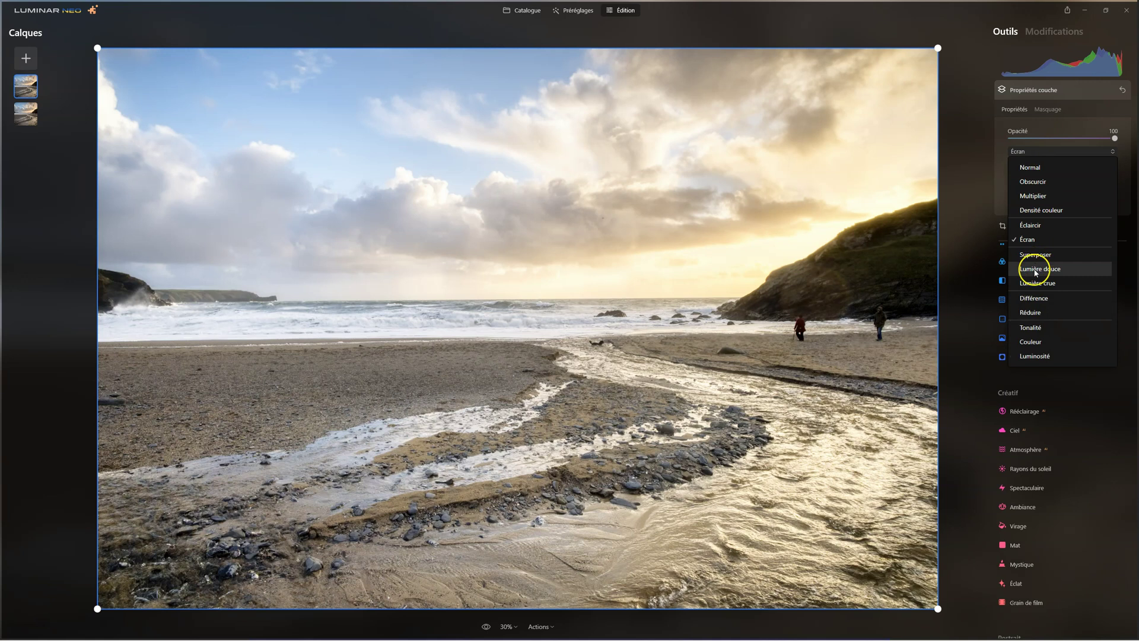
pyautogui.click(1036, 270)
pyautogui.click(1038, 151)
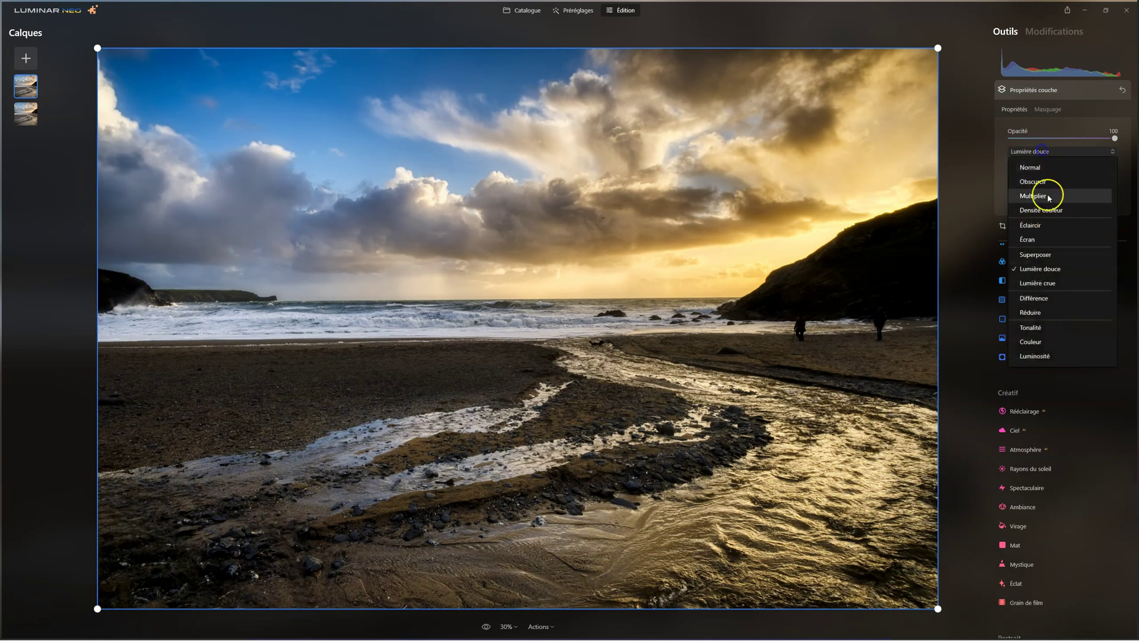
pyautogui.click(1045, 283)
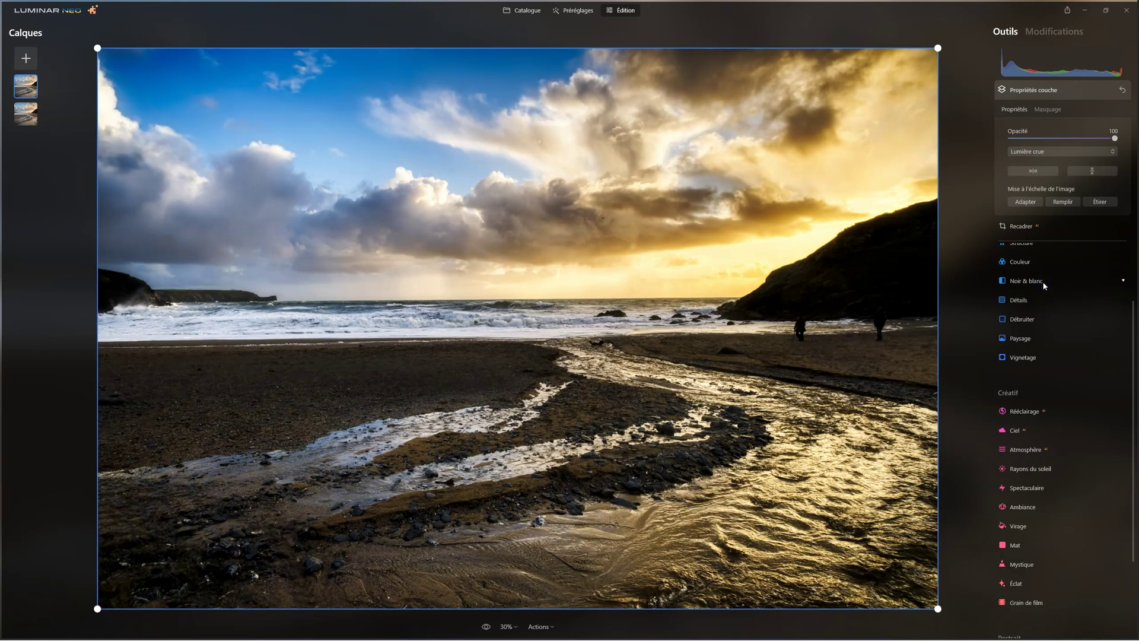
pyautogui.click(1038, 151)
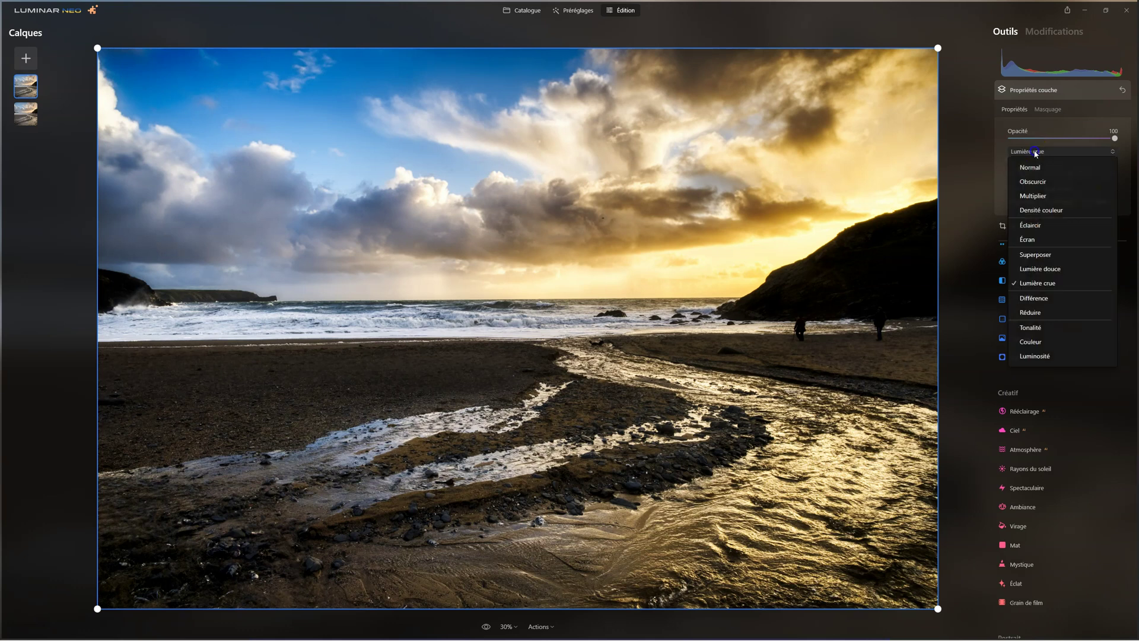
pyautogui.click(1044, 152)
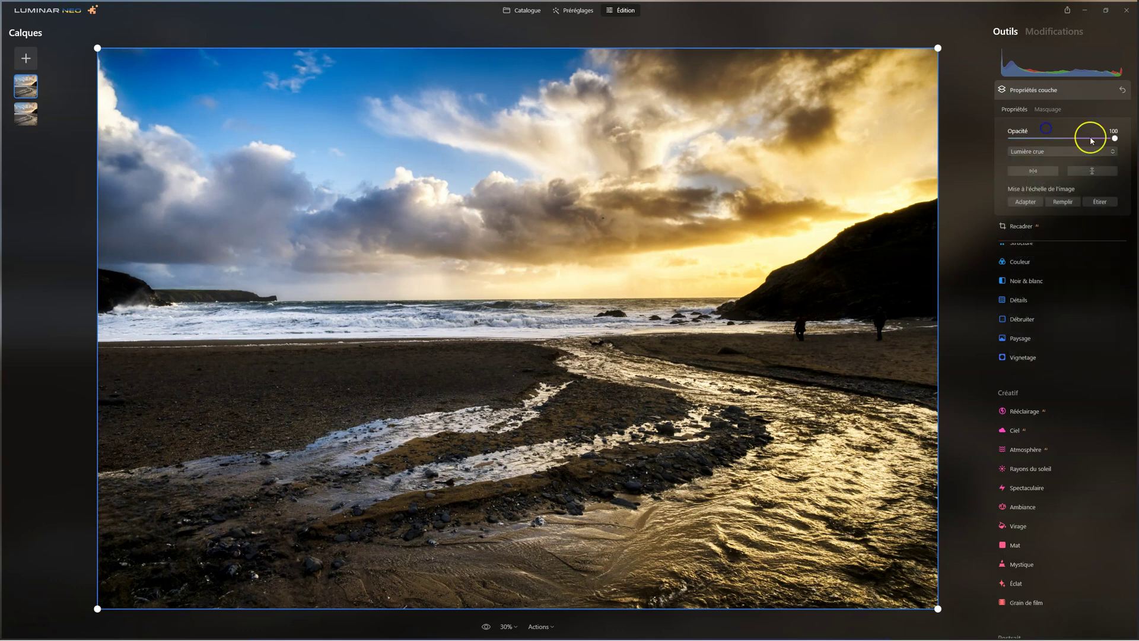
# Step: Restore full opacity, try Tonalité and Couleur, then settle on Luminosité
pyautogui.moveTo(1115, 139); pyautogui.dragTo(957, 141)
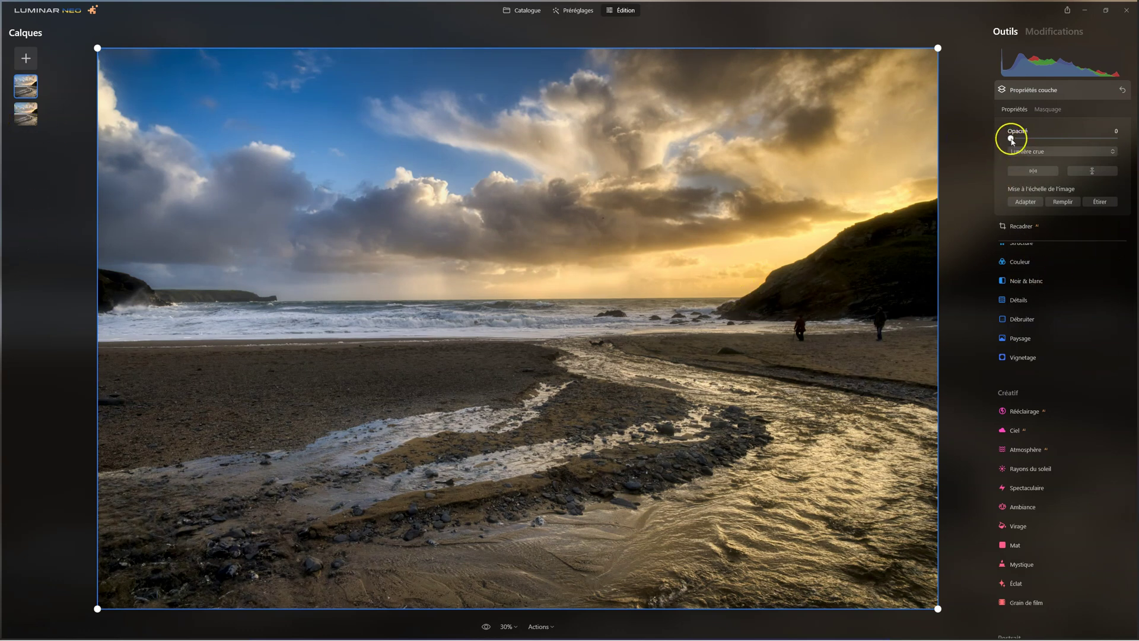
pyautogui.moveTo(1054, 149); pyautogui.dragTo(1135, 139)
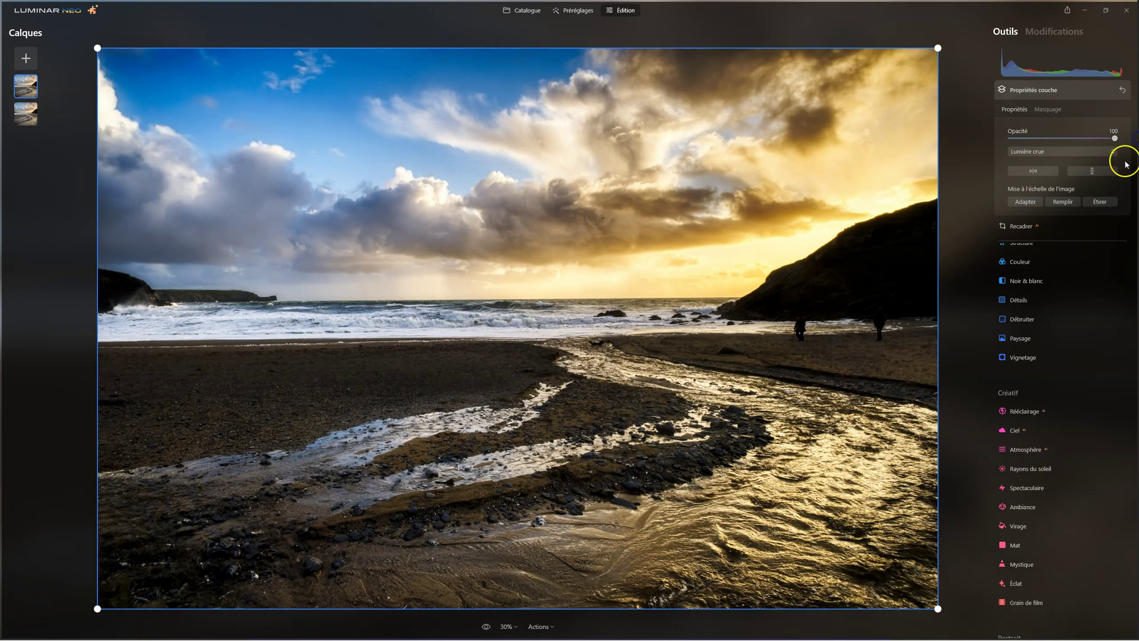
pyautogui.moveTo(1058, 261)
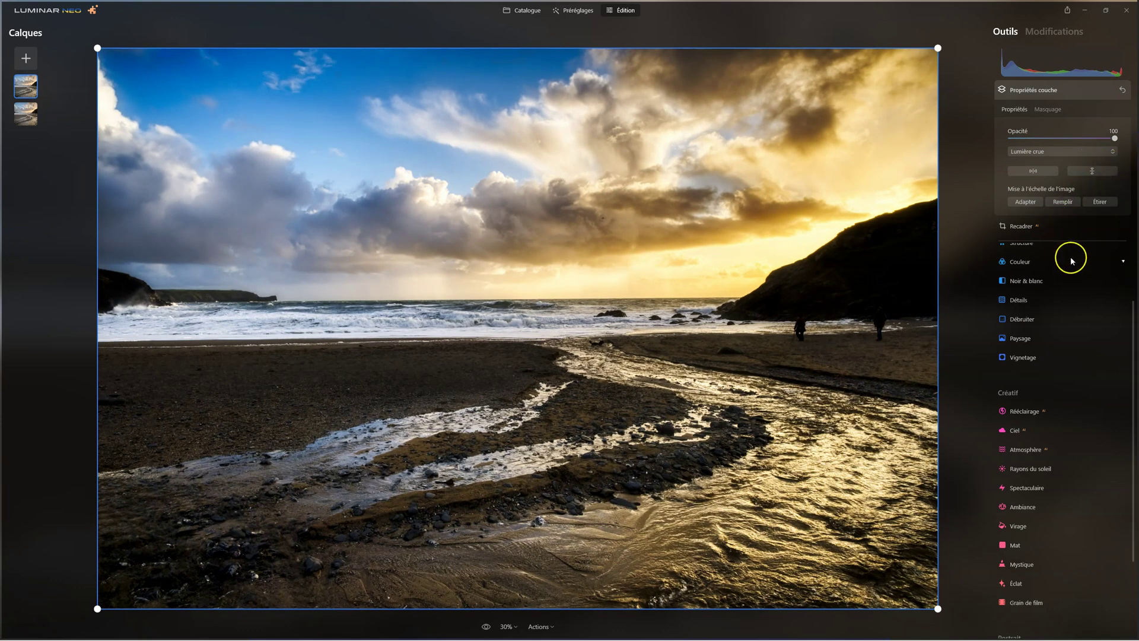
pyautogui.click(1029, 152)
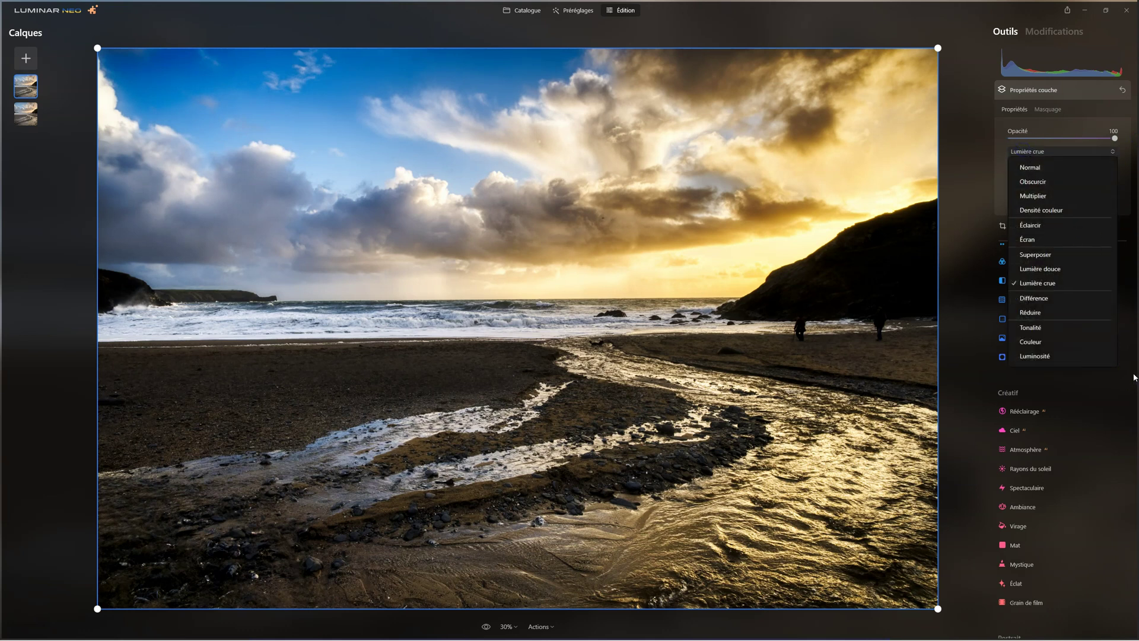
pyautogui.click(1069, 344)
pyautogui.click(1056, 331)
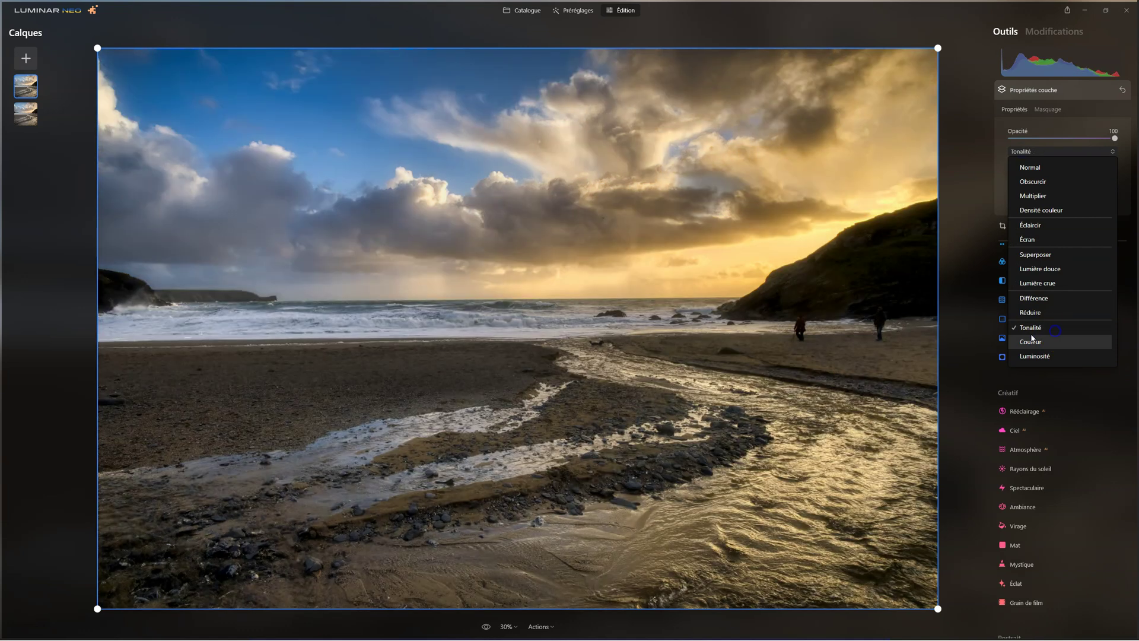
pyautogui.click(1035, 344)
pyautogui.click(1044, 152)
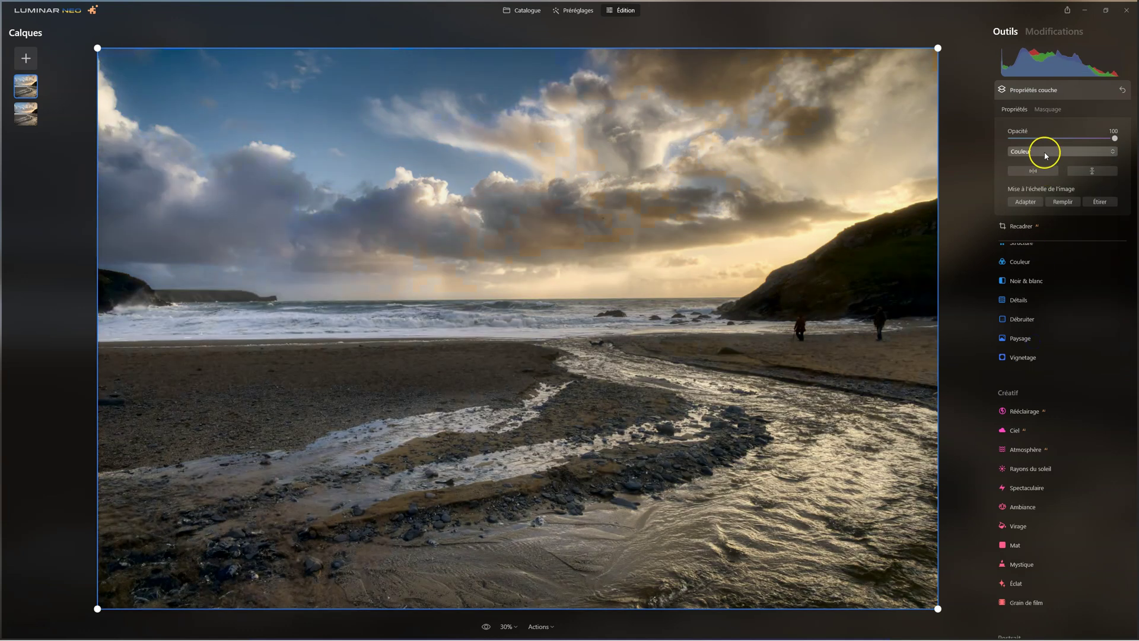
pyautogui.click(1035, 356)
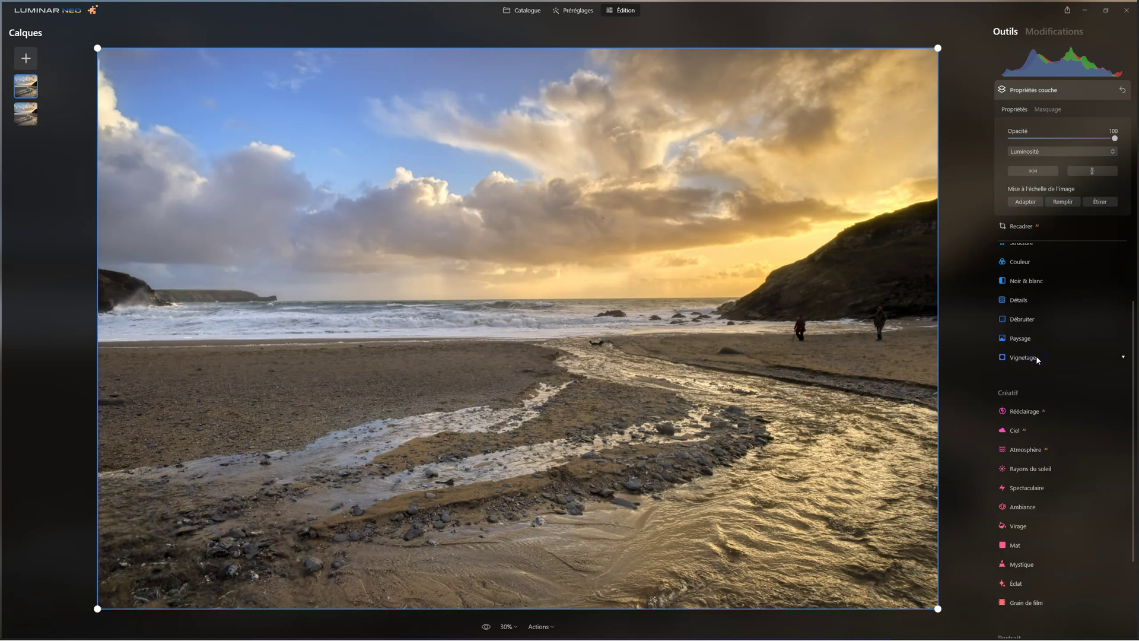
# Step: Fade the top layer to 0 opacity for comparison, then settle it at 82
pyautogui.moveTo(1114, 138)
pyautogui.mouseDown()
pyautogui.moveTo(927, 141)
pyautogui.moveTo(1136, 140)
pyautogui.moveTo(951, 140)
pyautogui.moveTo(1136, 140)
pyautogui.moveTo(971, 133)
pyautogui.moveTo(1064, 132)
pyautogui.mouseUp()
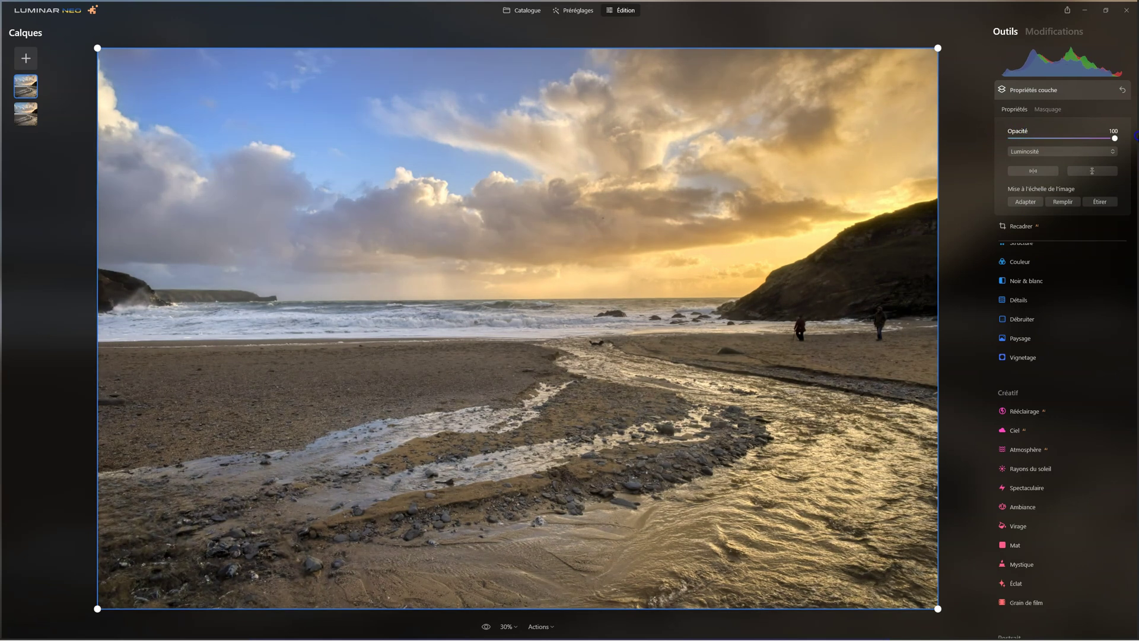
pyautogui.moveTo(1136, 137); pyautogui.dragTo(954, 146)
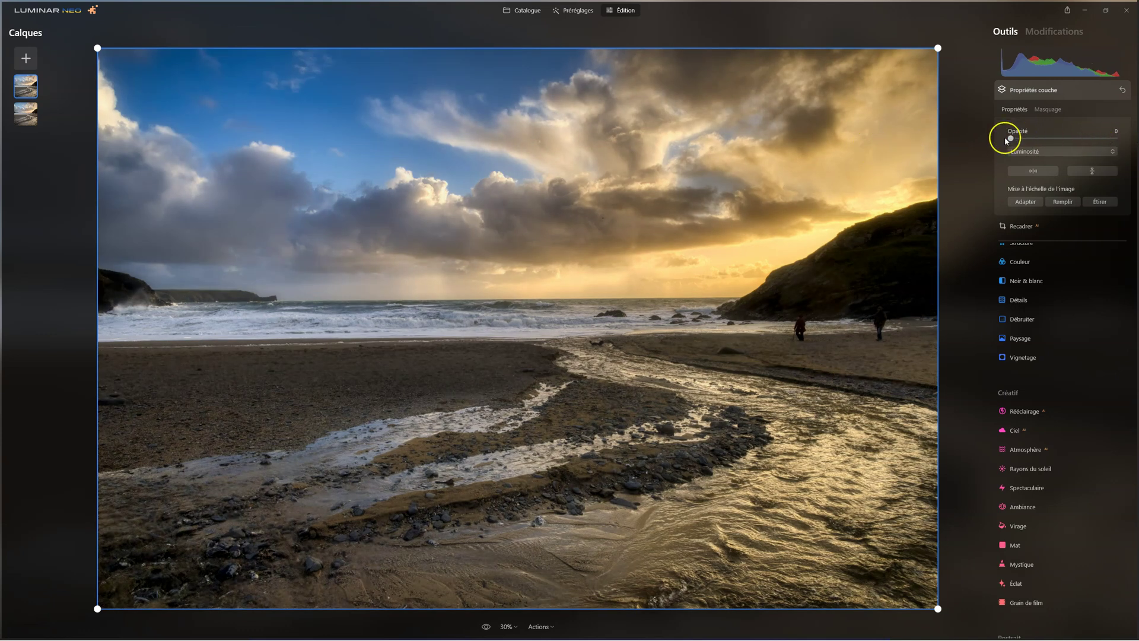
pyautogui.moveTo(1039, 141); pyautogui.dragTo(1081, 137)
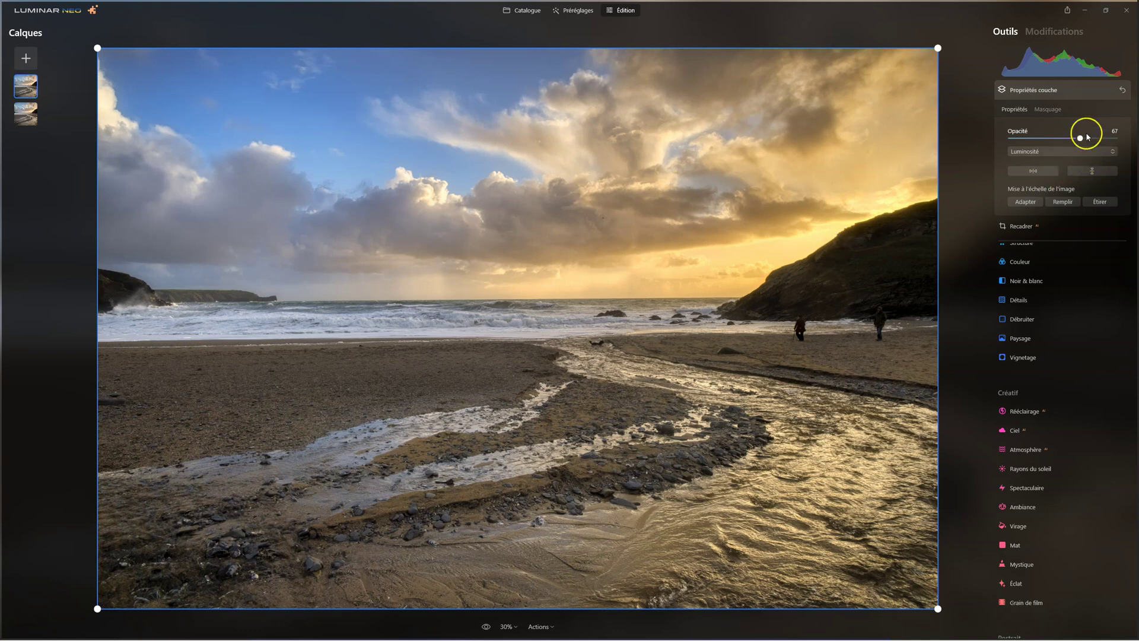
pyautogui.moveTo(1106, 139); pyautogui.dragTo(1097, 139)
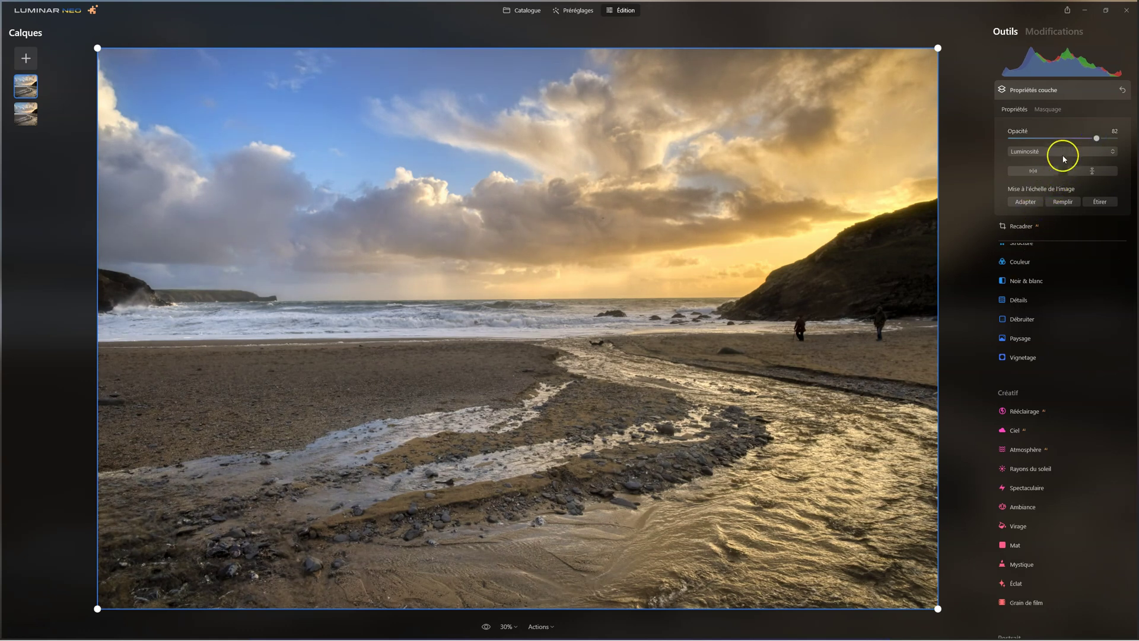
# Step: Hide and re-show the top layer to compare, then close its layer properties
pyautogui.rightClick(27, 90)
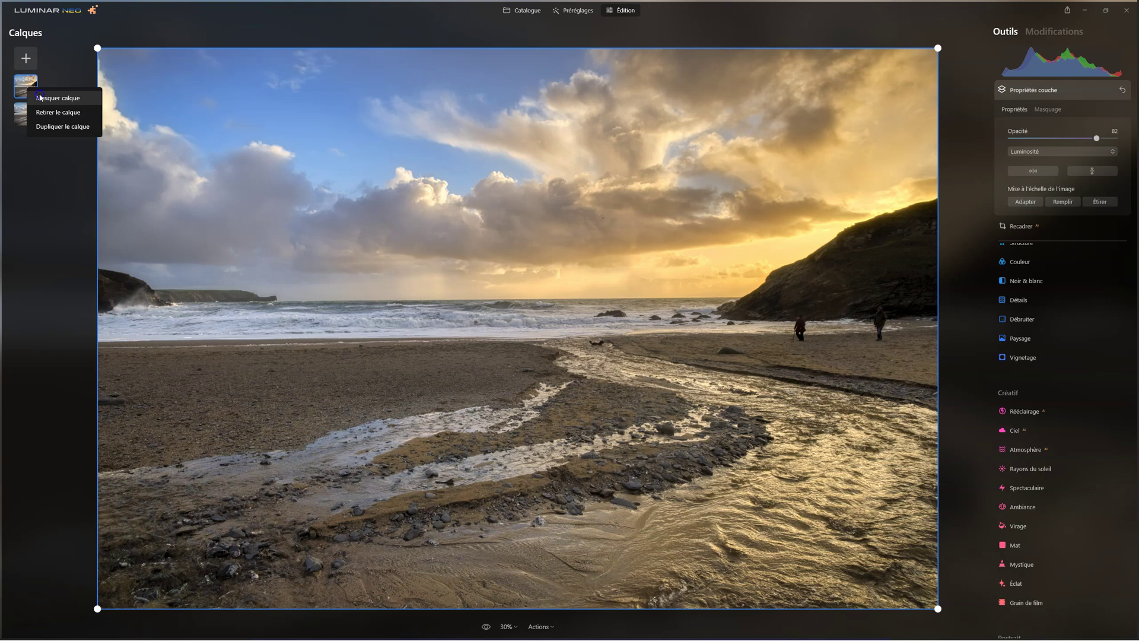
pyautogui.click(40, 98)
pyautogui.rightClick(40, 91)
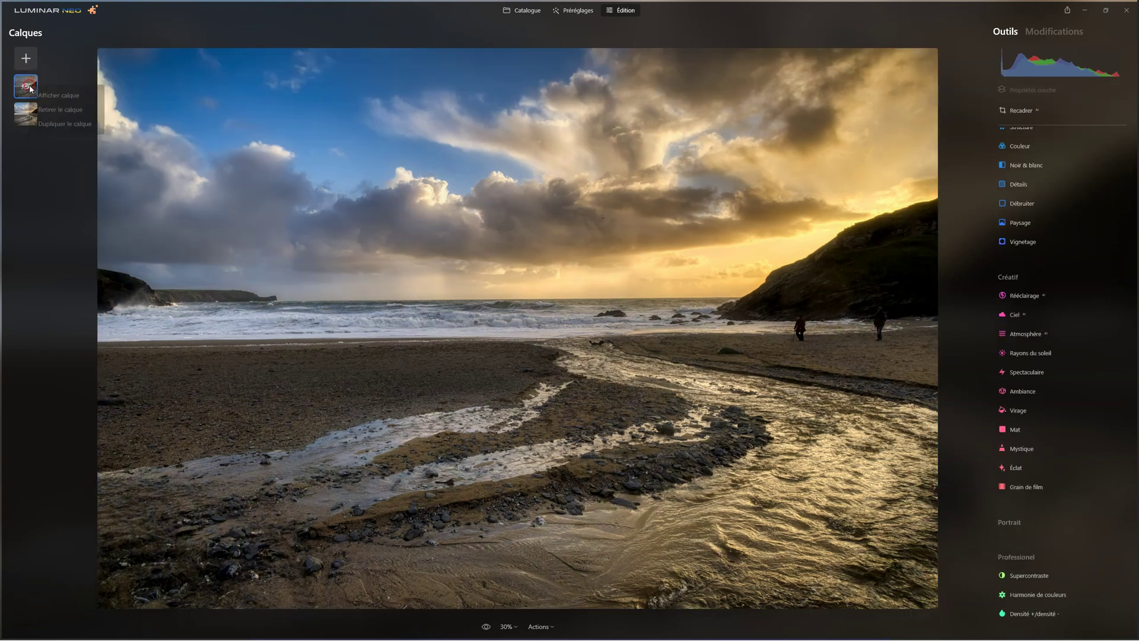
pyautogui.click(43, 96)
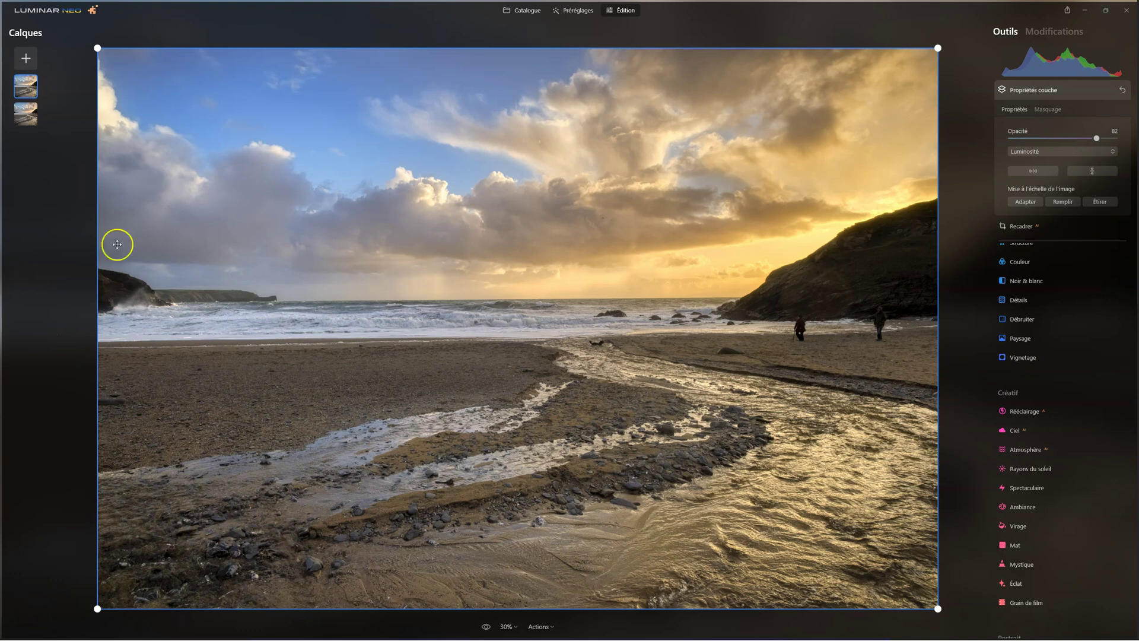
pyautogui.click(1035, 91)
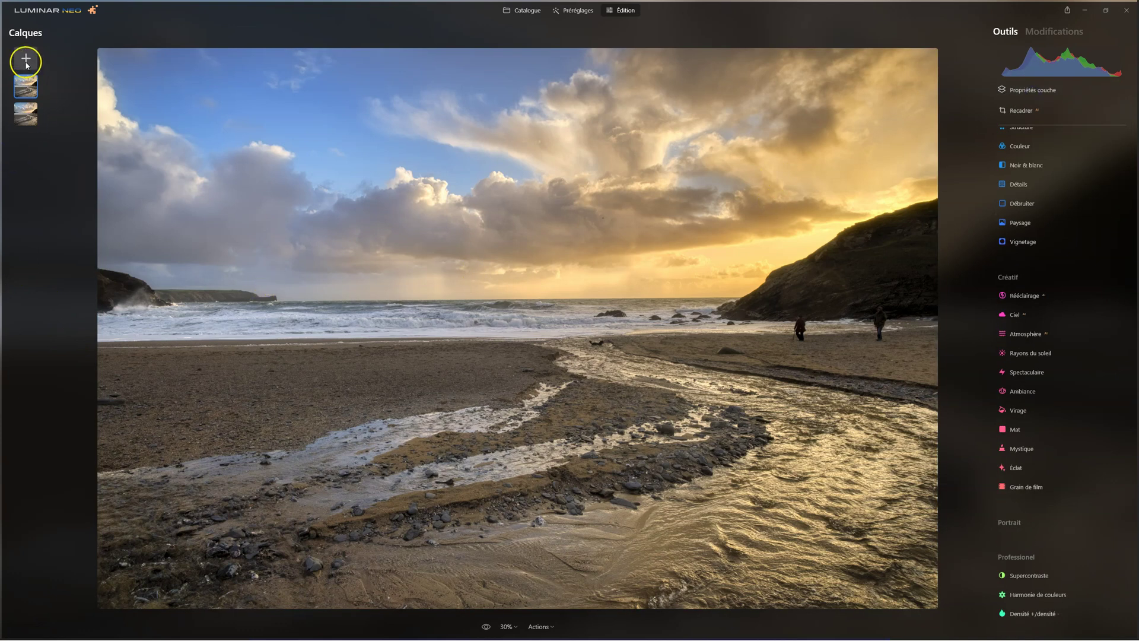
# Step: Start an image export with H:\AUGUST TUTO 2022 as the destination folder
pyautogui.click(1067, 10)
pyautogui.click(1043, 61)
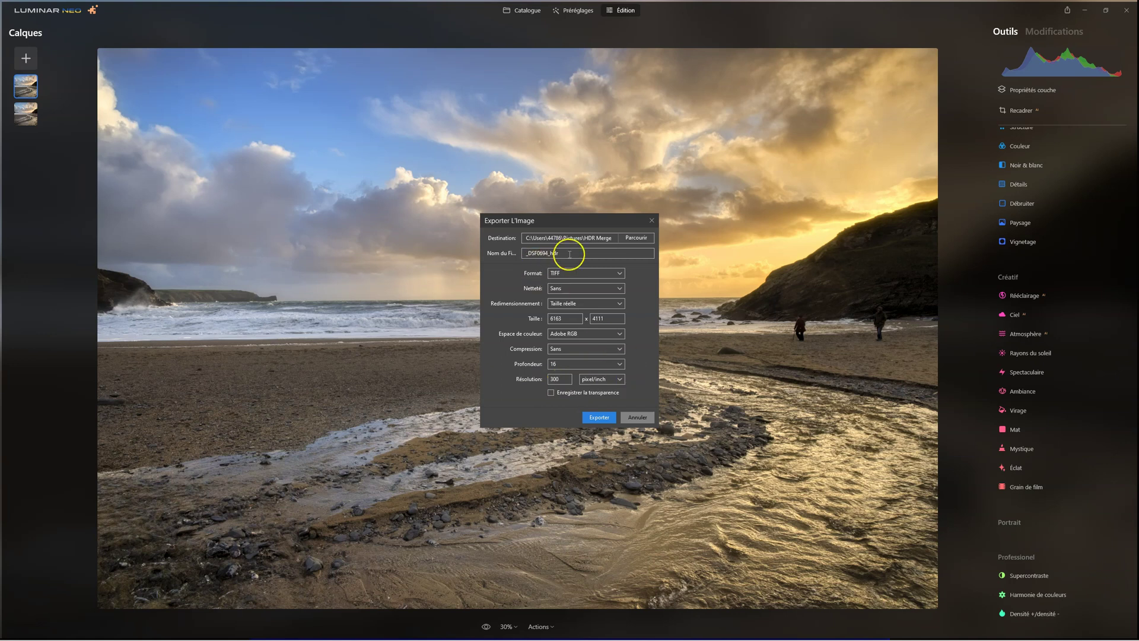
pyautogui.click(638, 243)
pyautogui.doubleClick(604, 291)
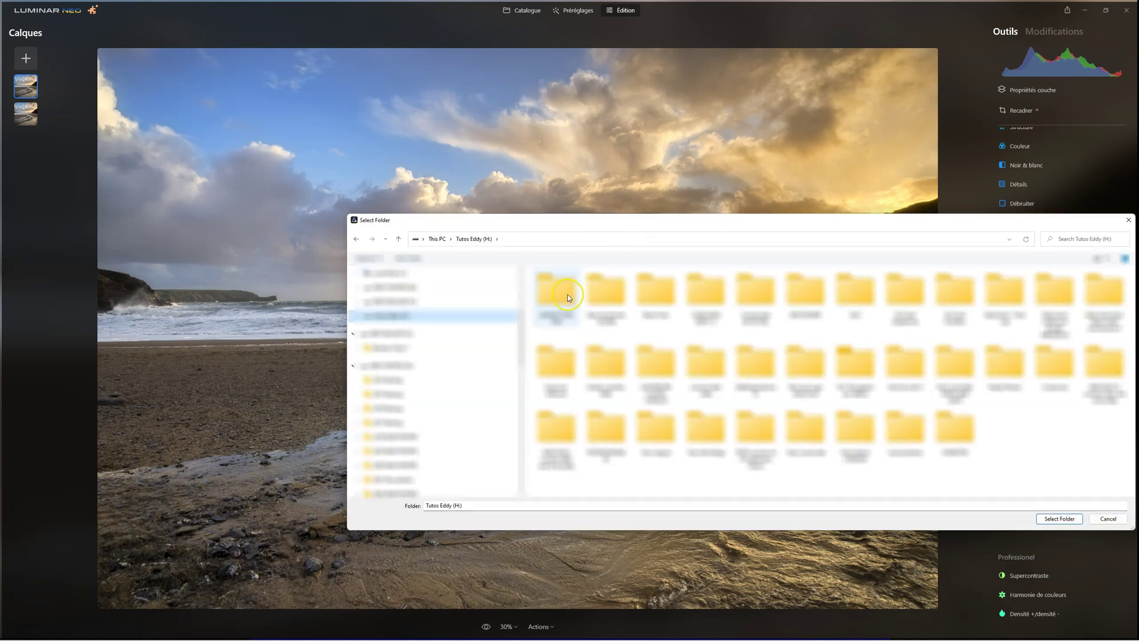
pyautogui.doubleClick(570, 301)
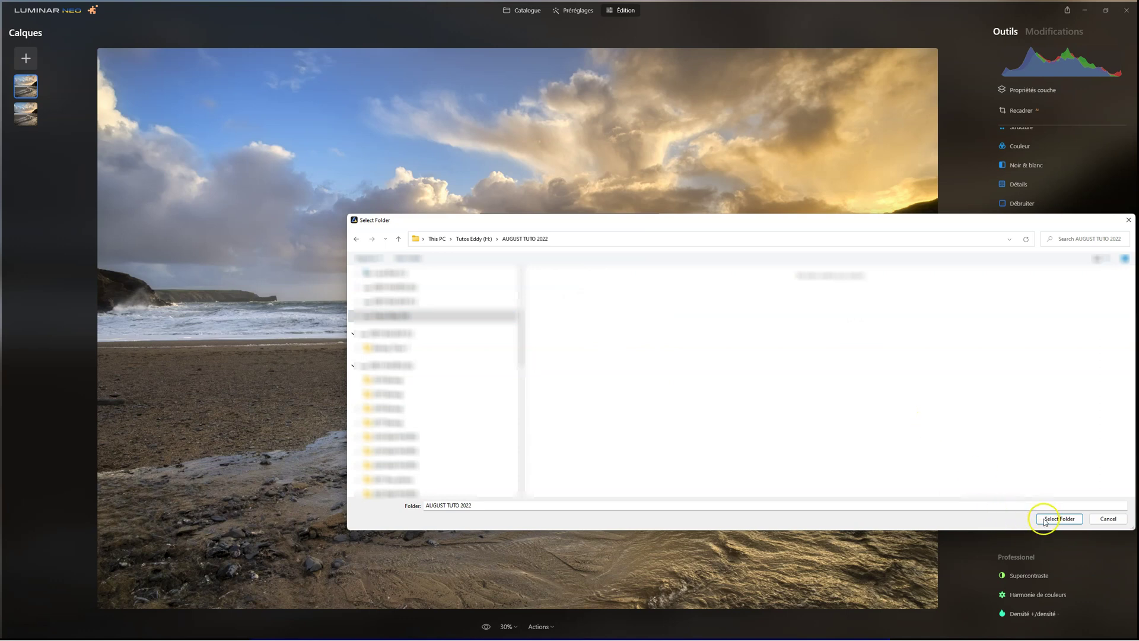
pyautogui.click(1046, 519)
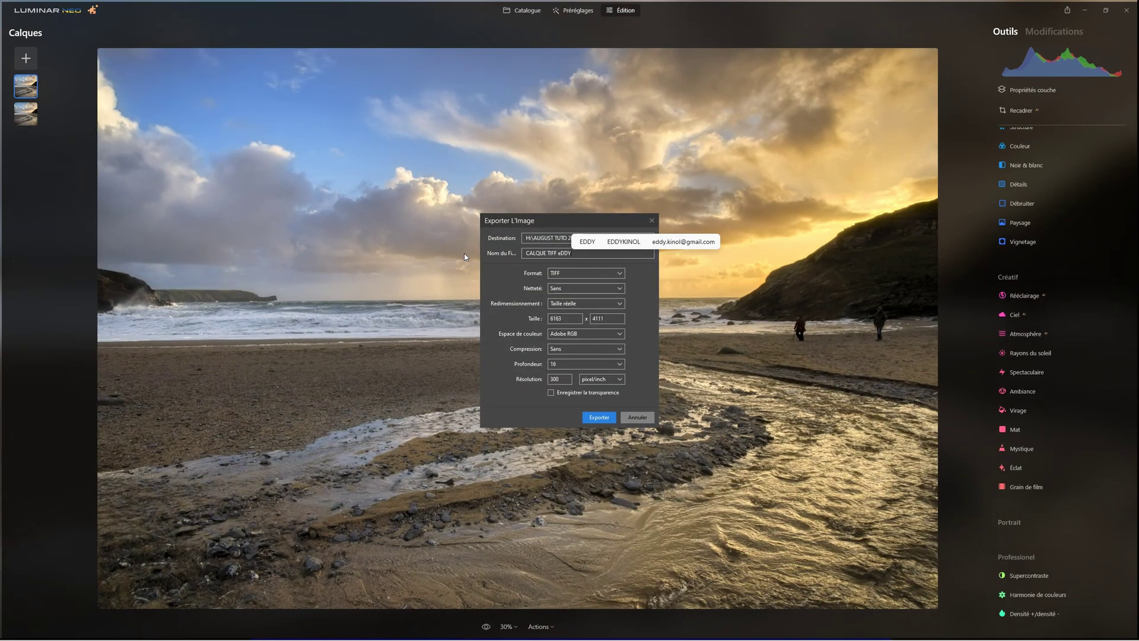
# Step: Correct the file name and export as a 16-bit Adobe RGB TIFF
pyautogui.press('BackSpace')
pyautogui.press('BackSpace')
pyautogui.press('BackSpace')
pyautogui.write('EDDY')
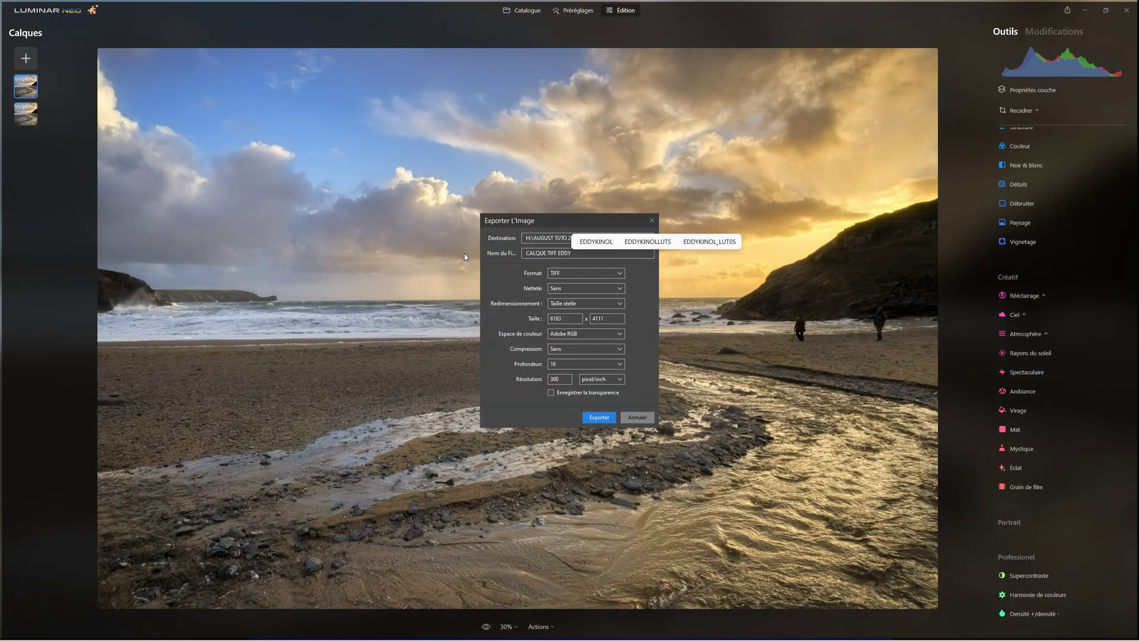
pyautogui.click(599, 417)
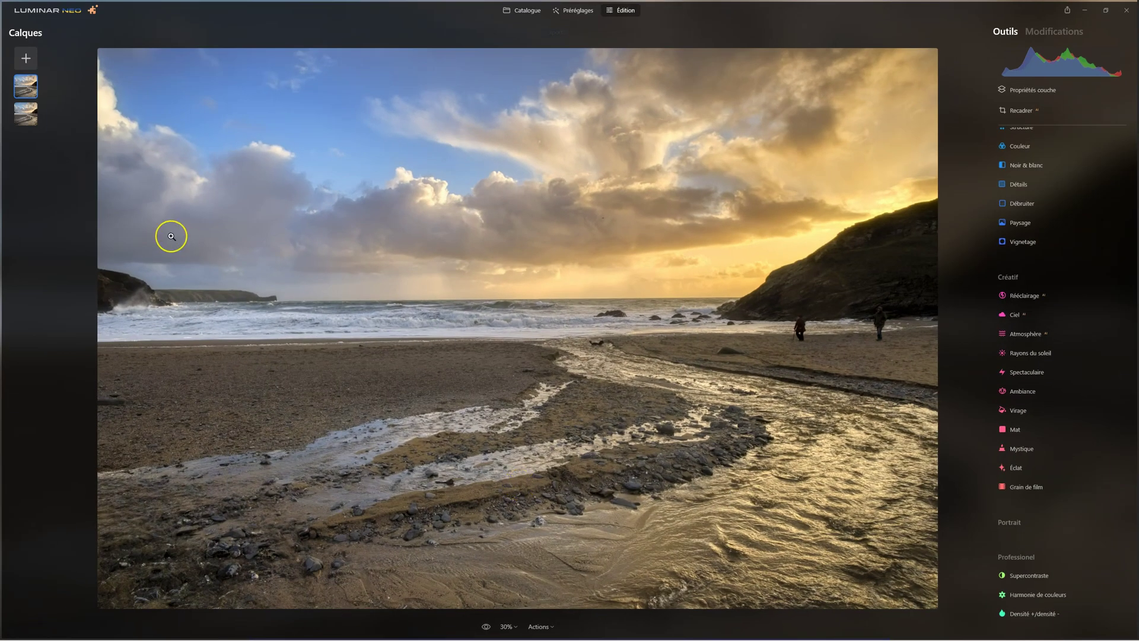
# Step: Load the exported TIFF as a new top layer at 100% opacity and select it
pyautogui.click(26, 57)
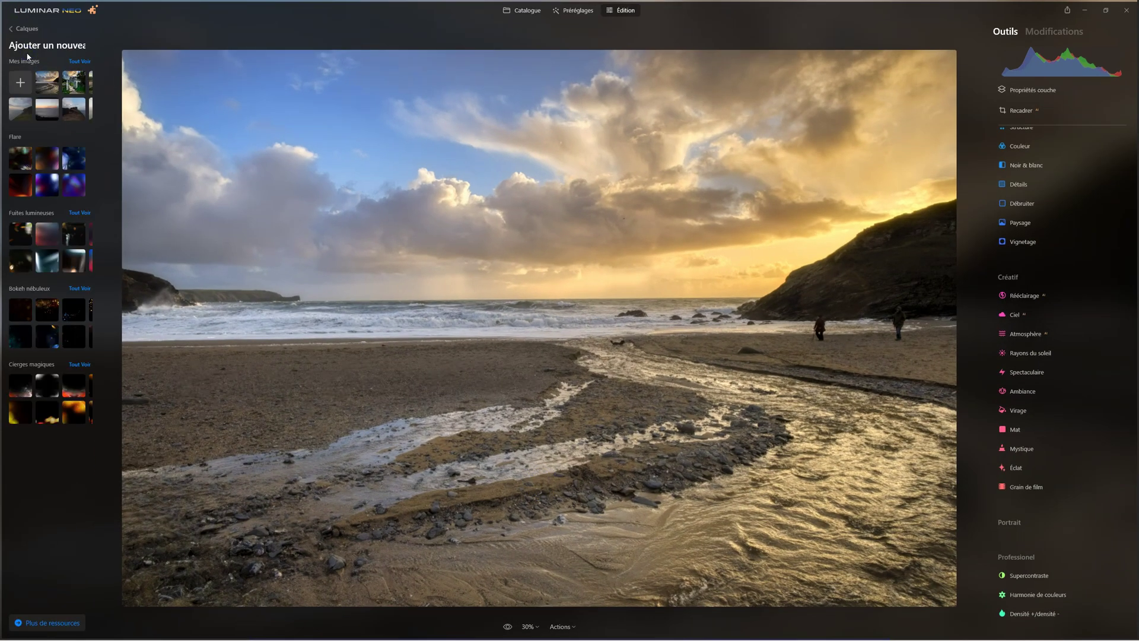
pyautogui.click(20, 83)
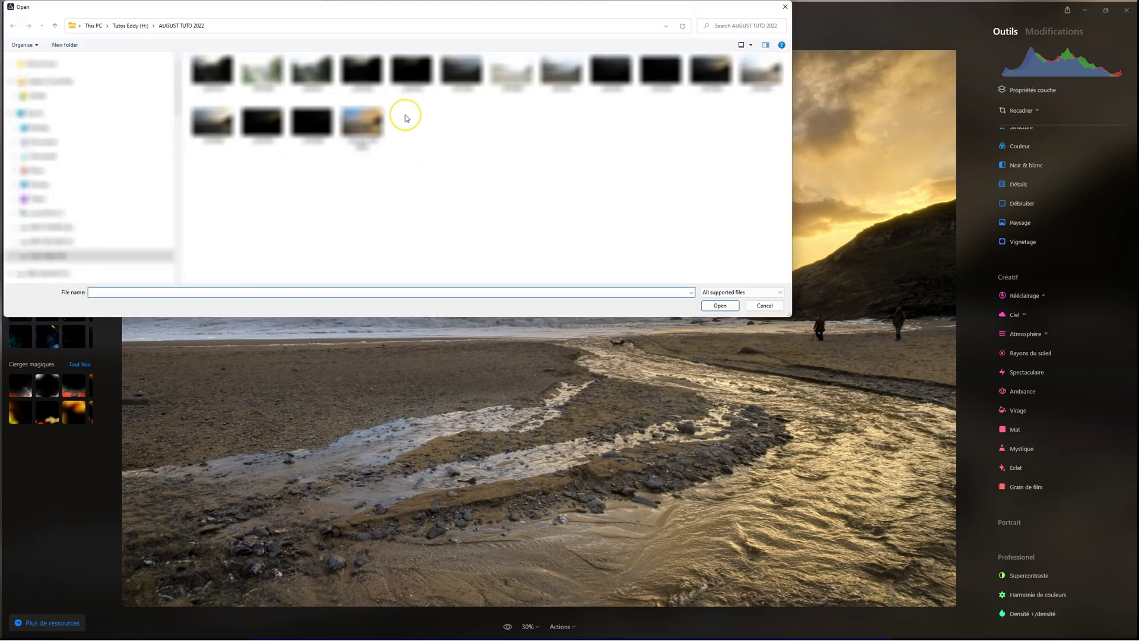
pyautogui.click(383, 118)
pyautogui.click(366, 123)
pyautogui.click(720, 305)
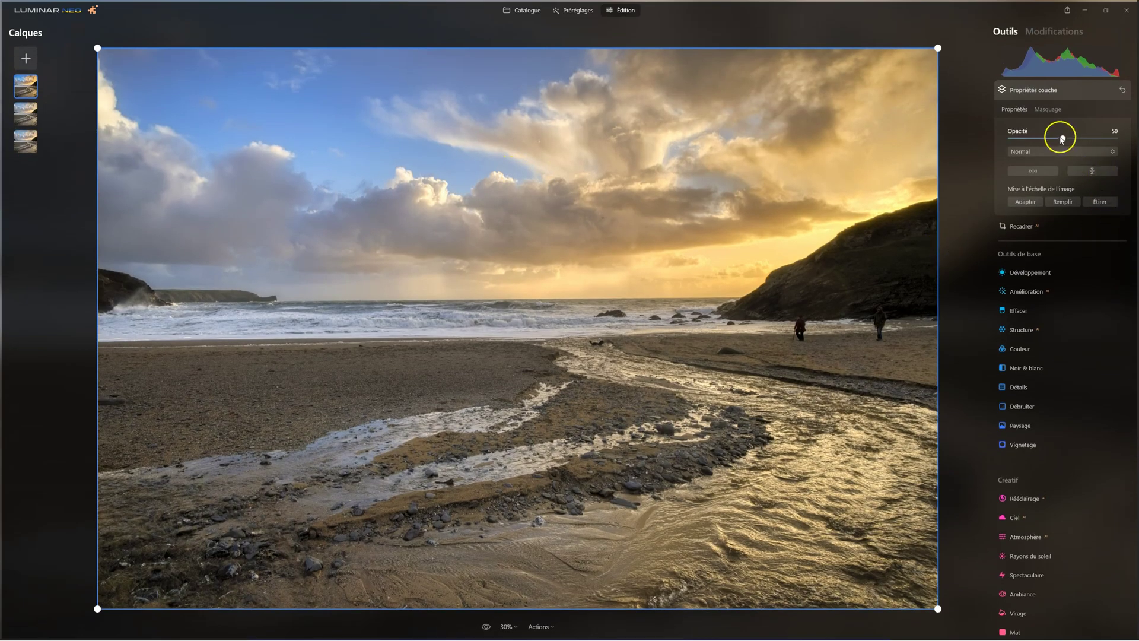
pyautogui.moveTo(1062, 138); pyautogui.dragTo(1136, 139)
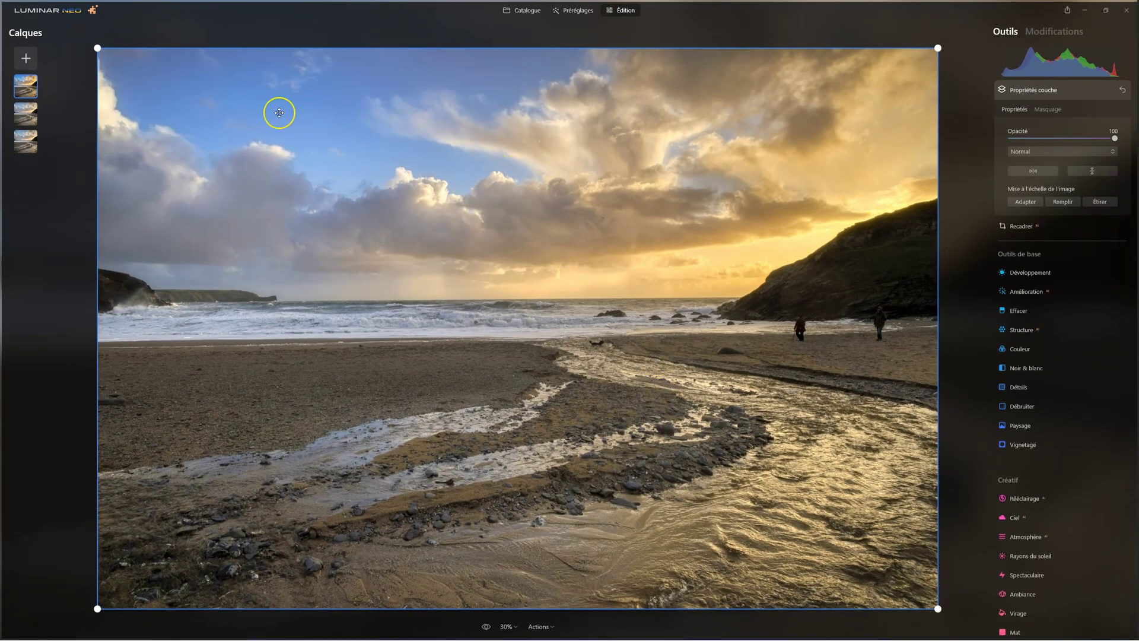
pyautogui.click(26, 134)
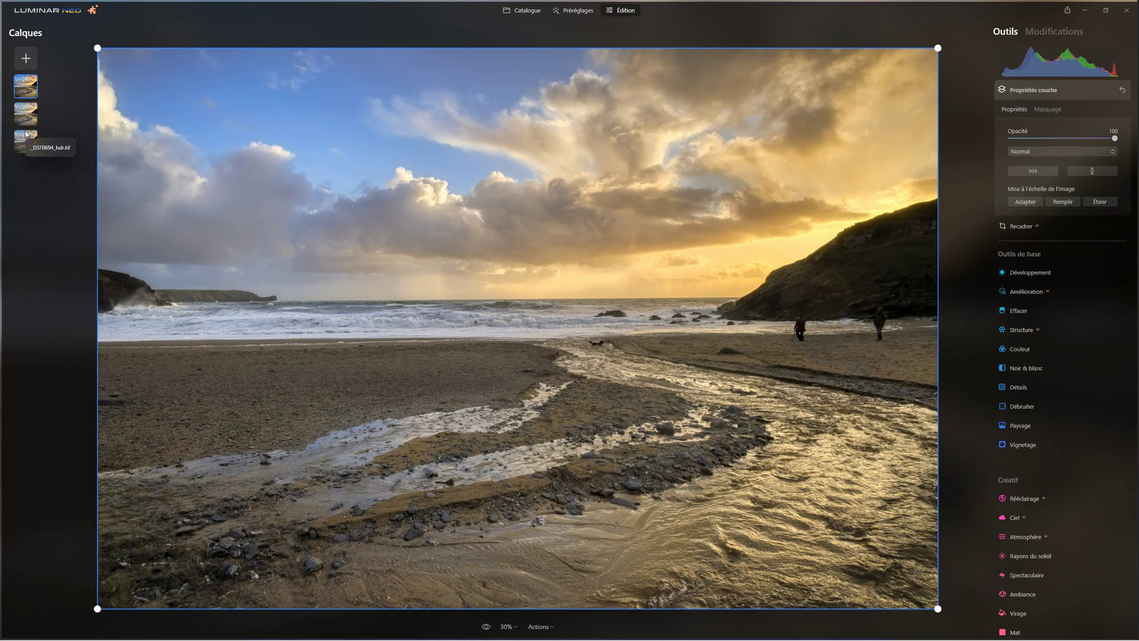
# Step: Move the TIFF layer to second place and compare it at 0 and 100% opacity
pyautogui.moveTo(26, 134); pyautogui.dragTo(25, 102)
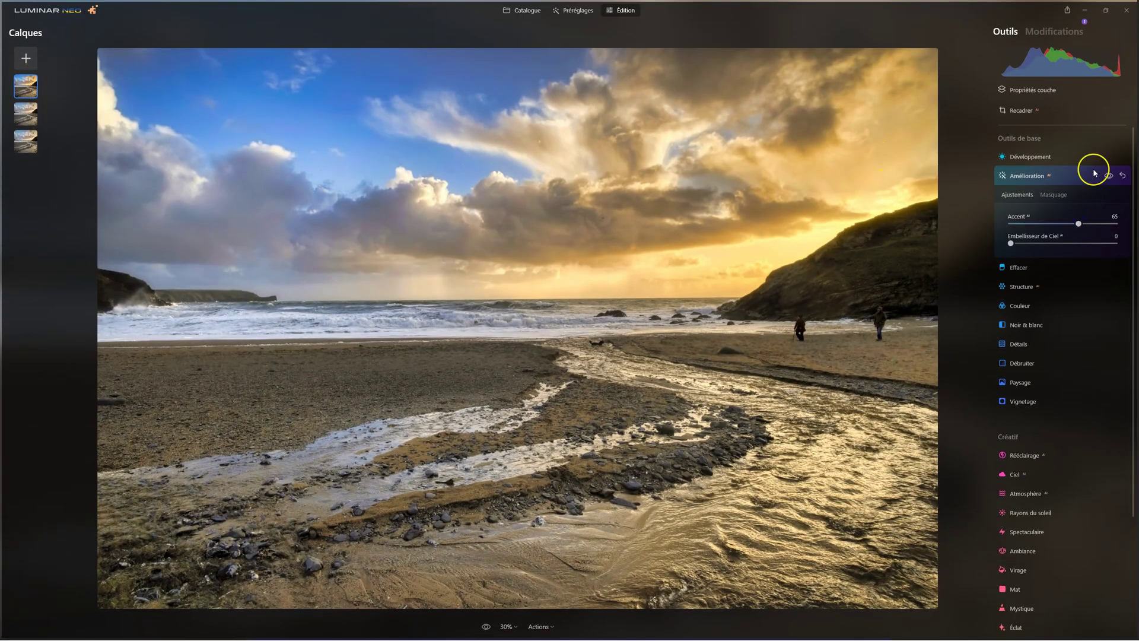
pyautogui.click(1031, 91)
pyautogui.moveTo(1113, 138); pyautogui.dragTo(899, 138)
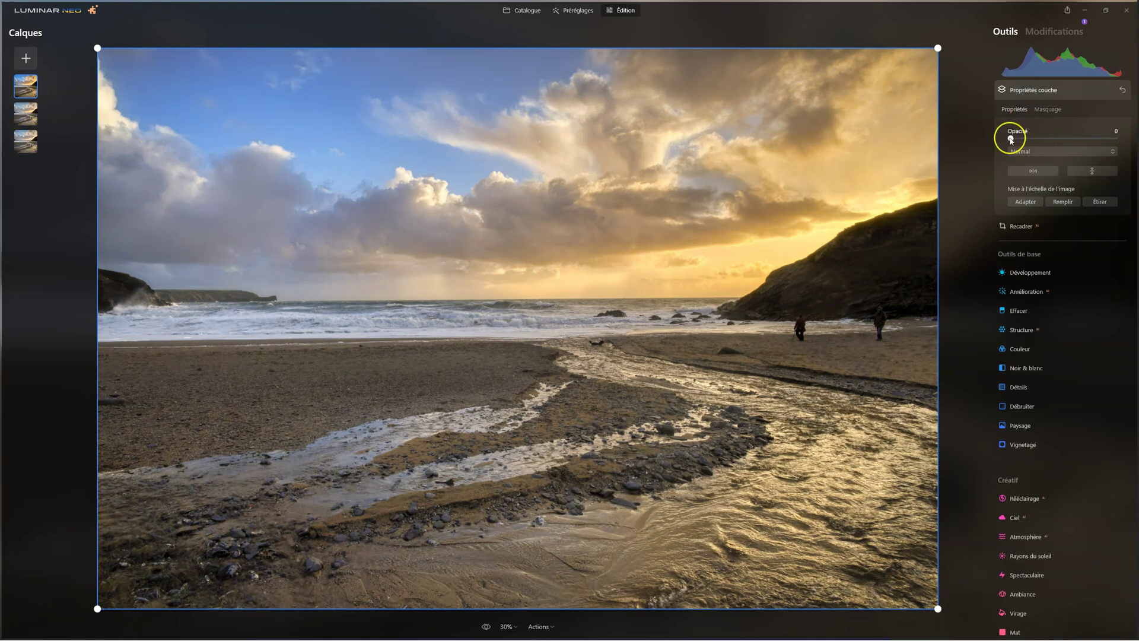
pyautogui.moveTo(1012, 138); pyautogui.dragTo(1136, 138)
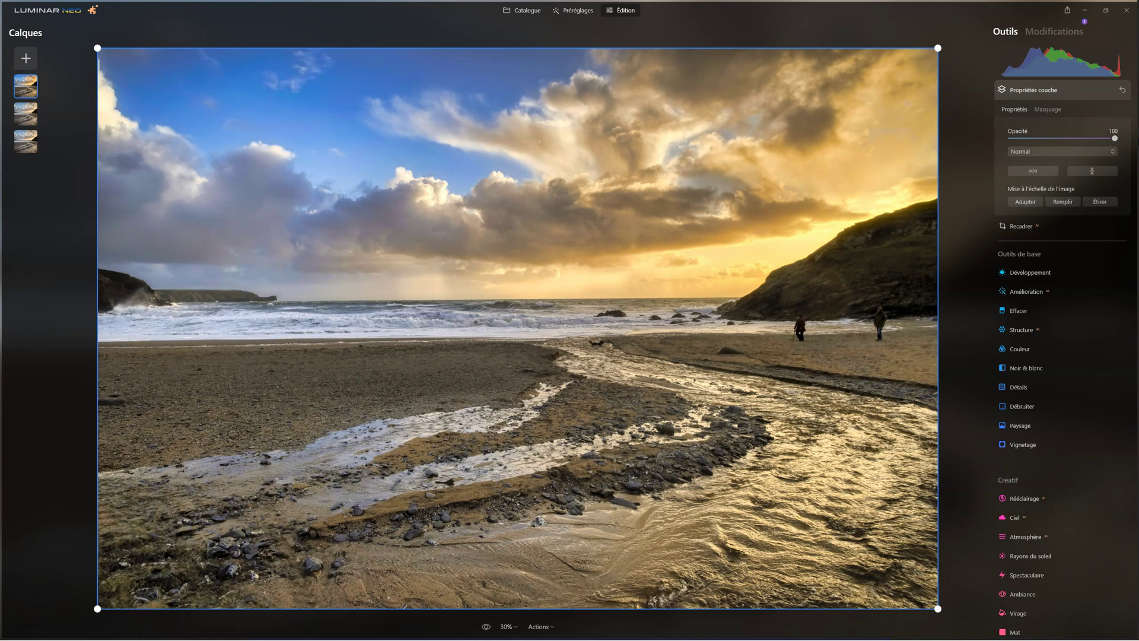
# Step: Lower the layer's Accent to 32 and Embellisseur de Ciel to 10
pyautogui.click(1061, 31)
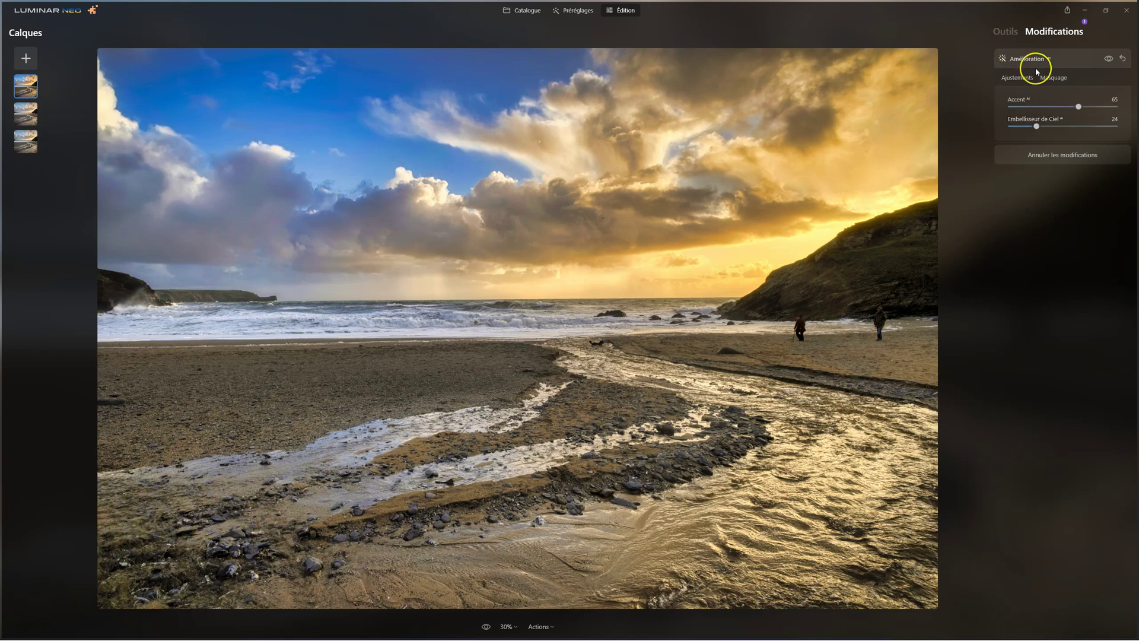
pyautogui.moveTo(1079, 106)
pyautogui.mouseDown()
pyautogui.moveTo(1030, 107)
pyautogui.moveTo(1022, 128)
pyautogui.mouseUp()
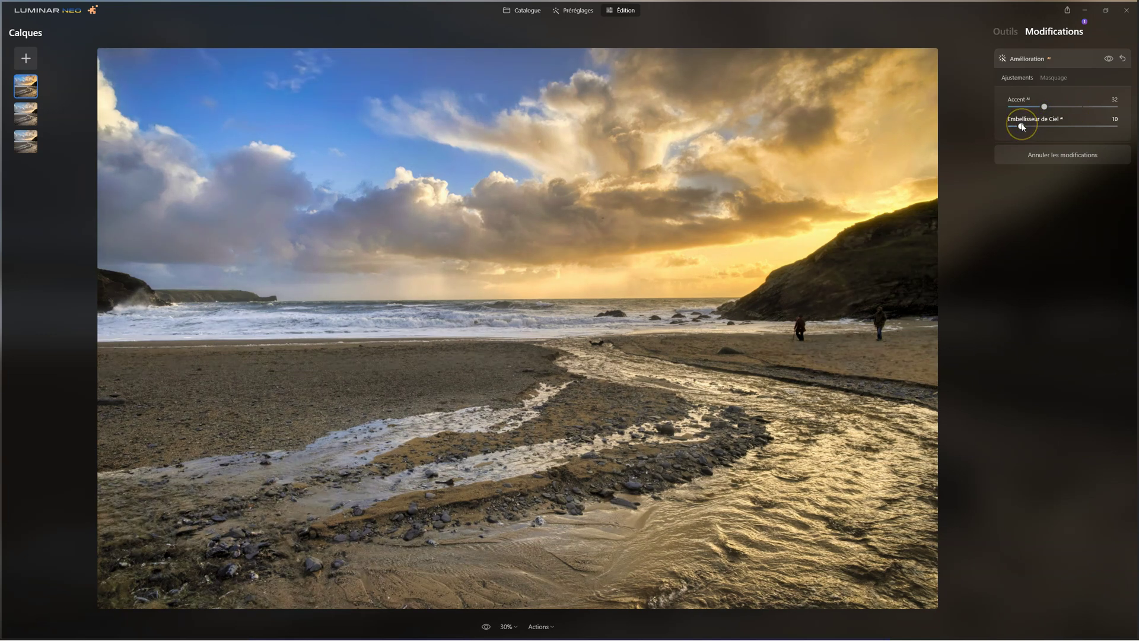
pyautogui.click(1013, 34)
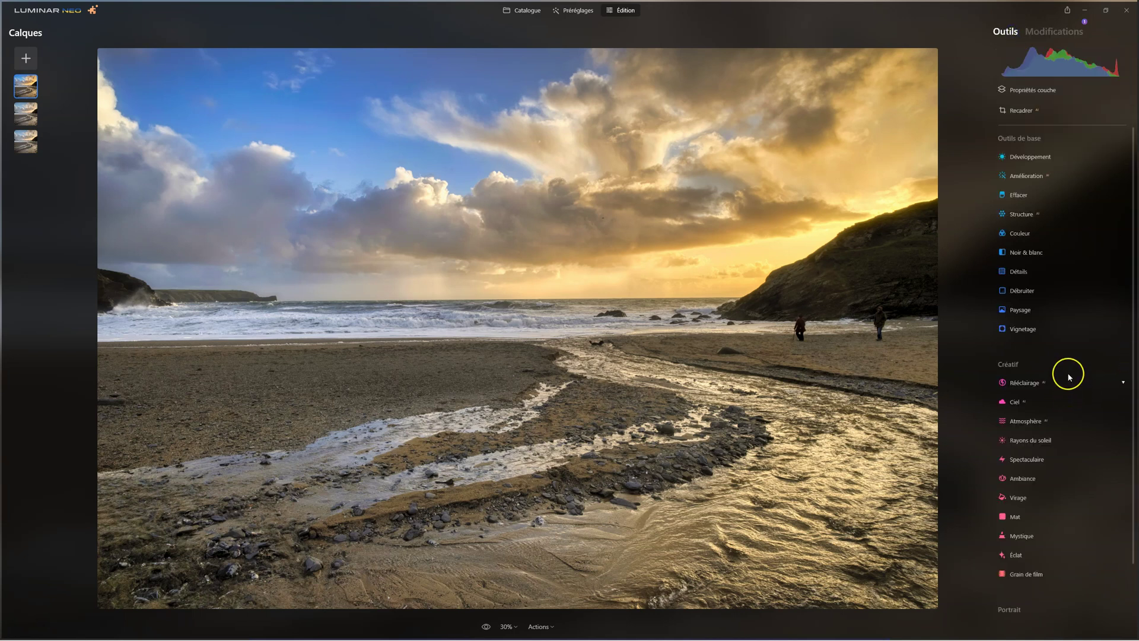
# Step: Set Structure Quantité to 38 and drag Couleur Saturation down to -53
pyautogui.click(1020, 214)
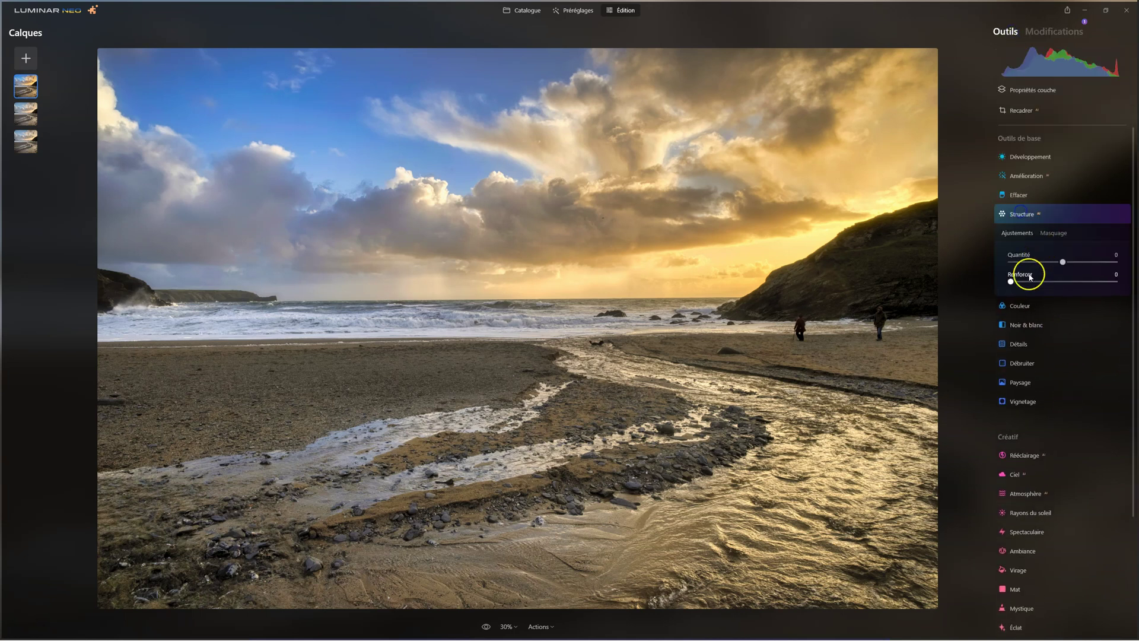
pyautogui.moveTo(1063, 262); pyautogui.dragTo(1082, 263)
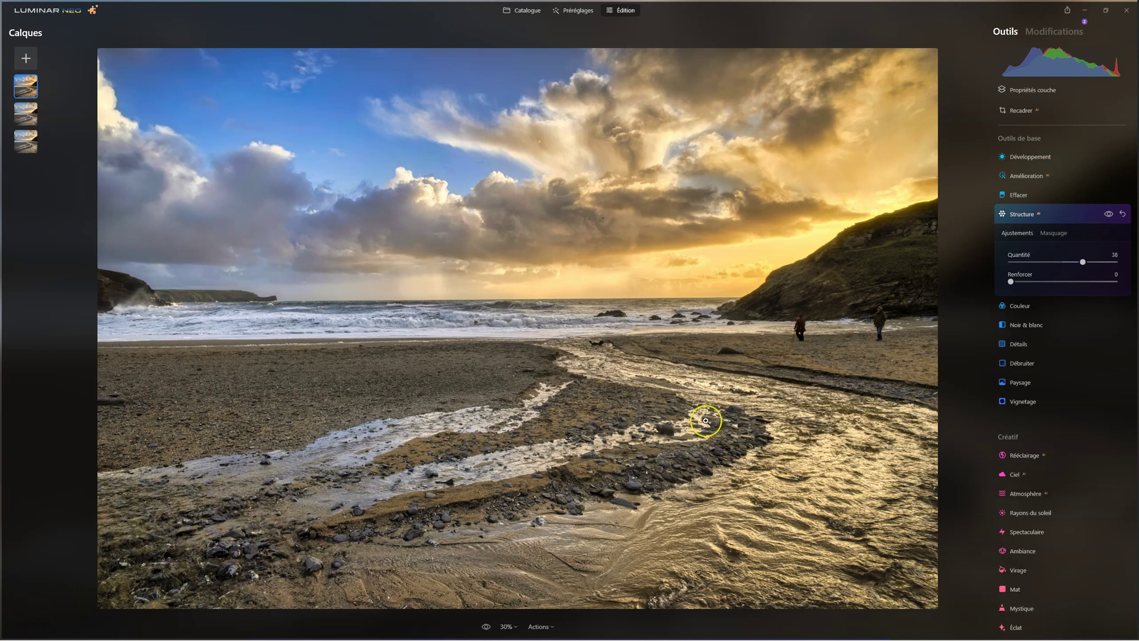
pyautogui.click(1026, 156)
pyautogui.click(1062, 204)
pyautogui.moveTo(1062, 203); pyautogui.dragTo(1047, 205)
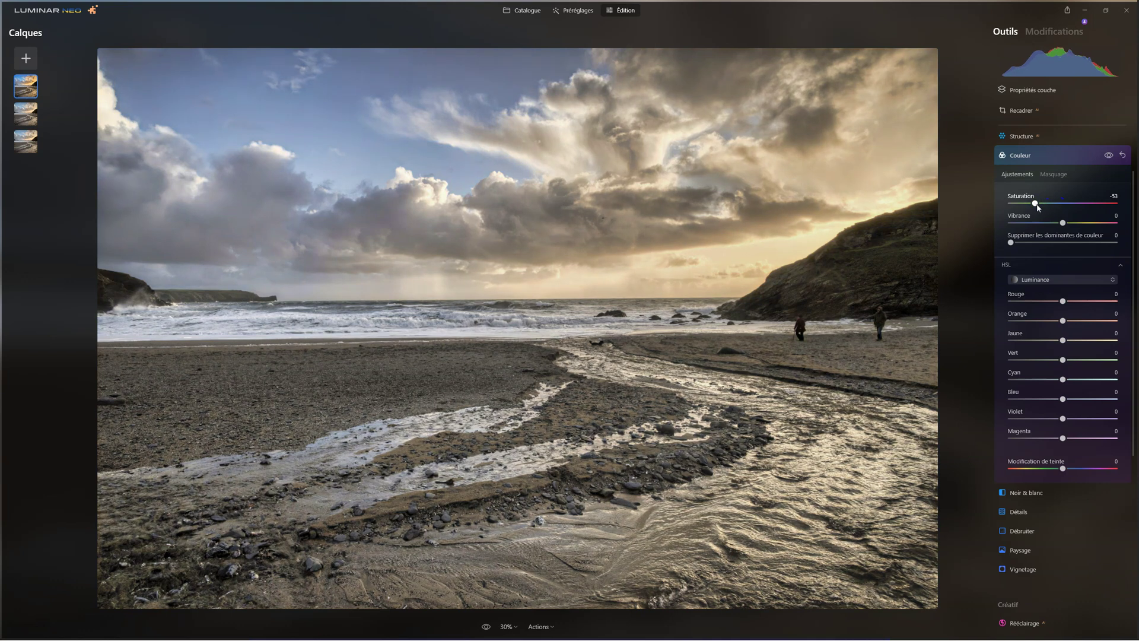
pyautogui.moveTo(750, 229); pyautogui.dragTo(264, 194)
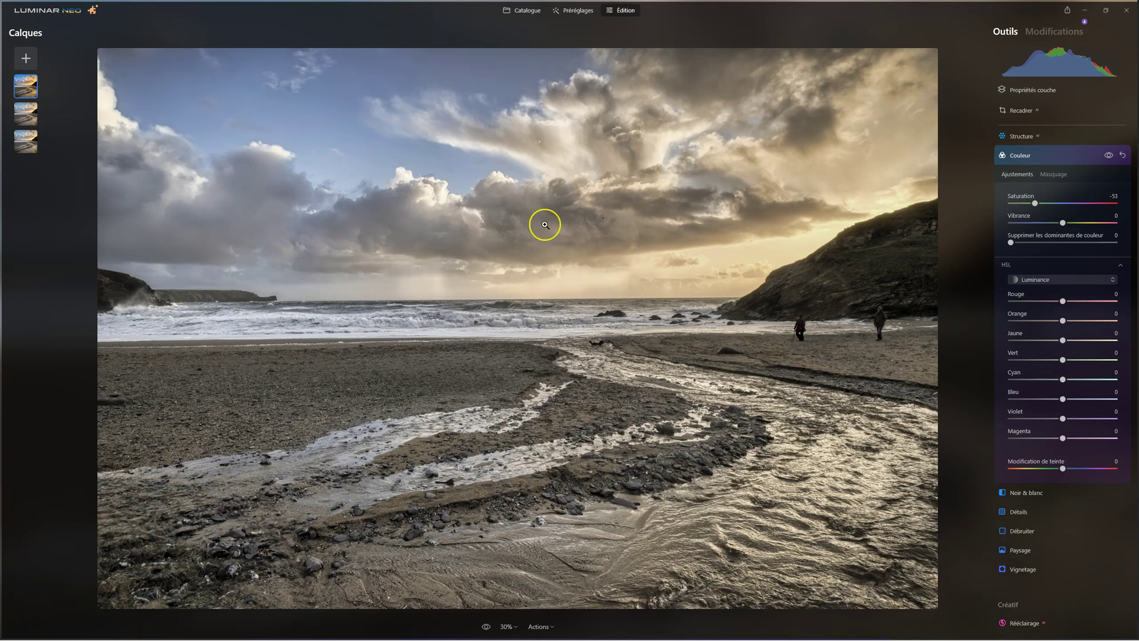
pyautogui.click(1024, 155)
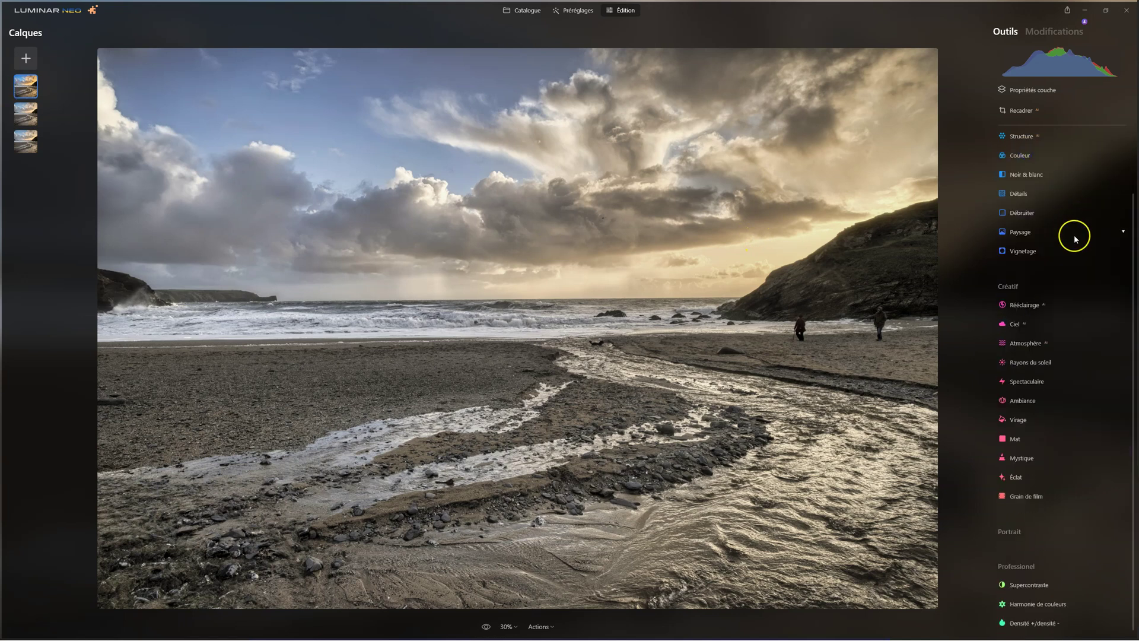
# Step: Add a smaller Vignetage with Progressivité 100 and Lumière interne 43
pyautogui.click(1039, 251)
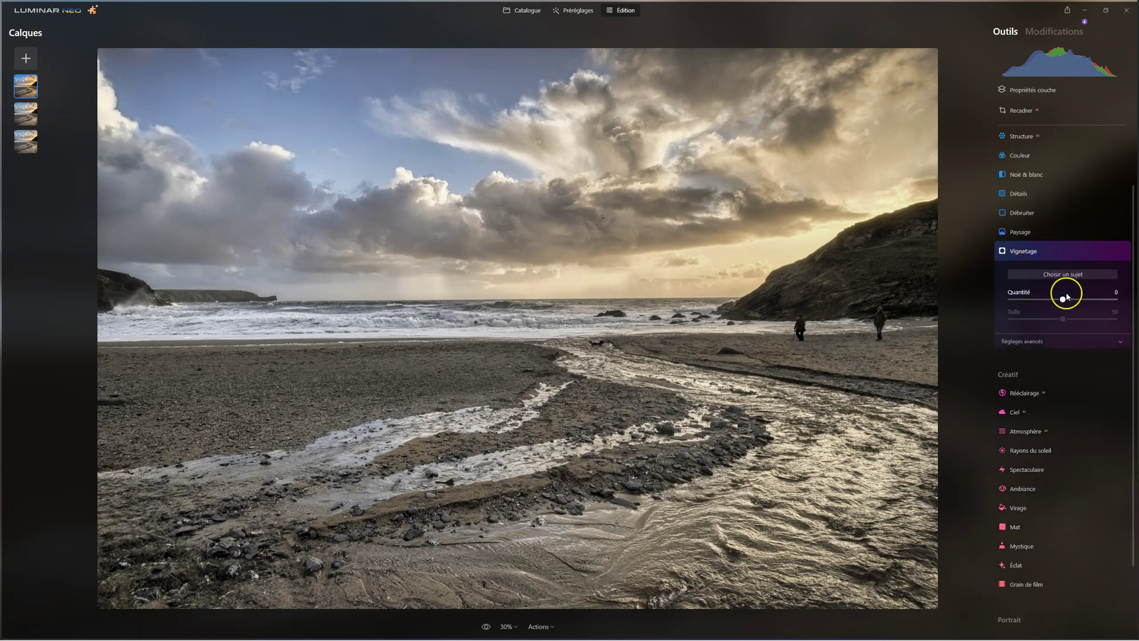
pyautogui.moveTo(1065, 297); pyautogui.dragTo(853, 307)
pyautogui.moveTo(1063, 320); pyautogui.dragTo(986, 320)
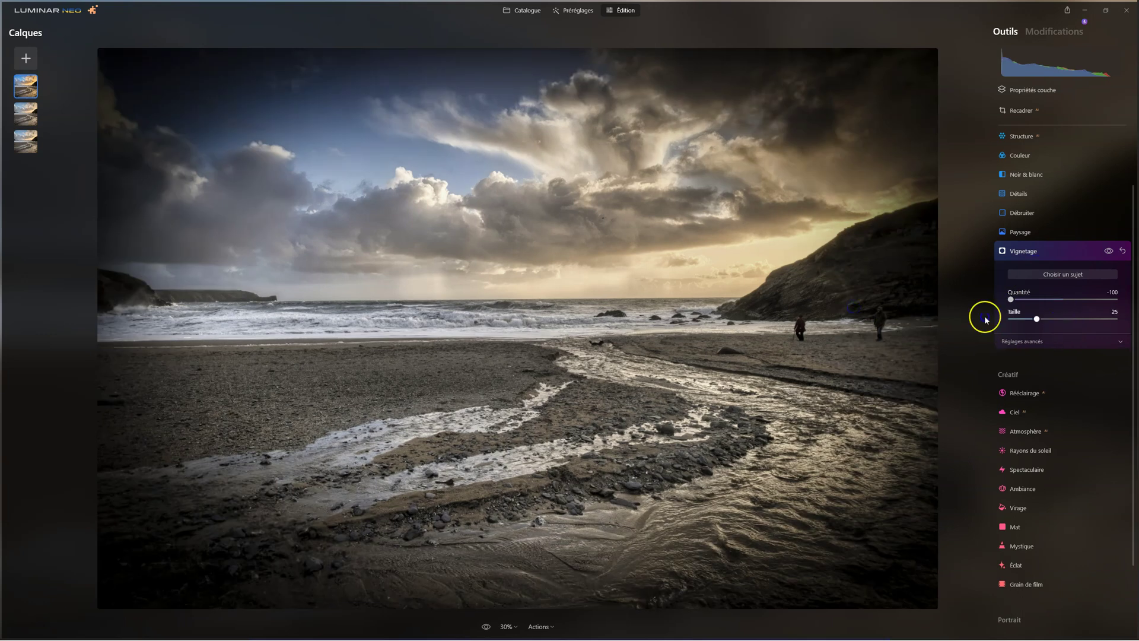
pyautogui.click(1031, 343)
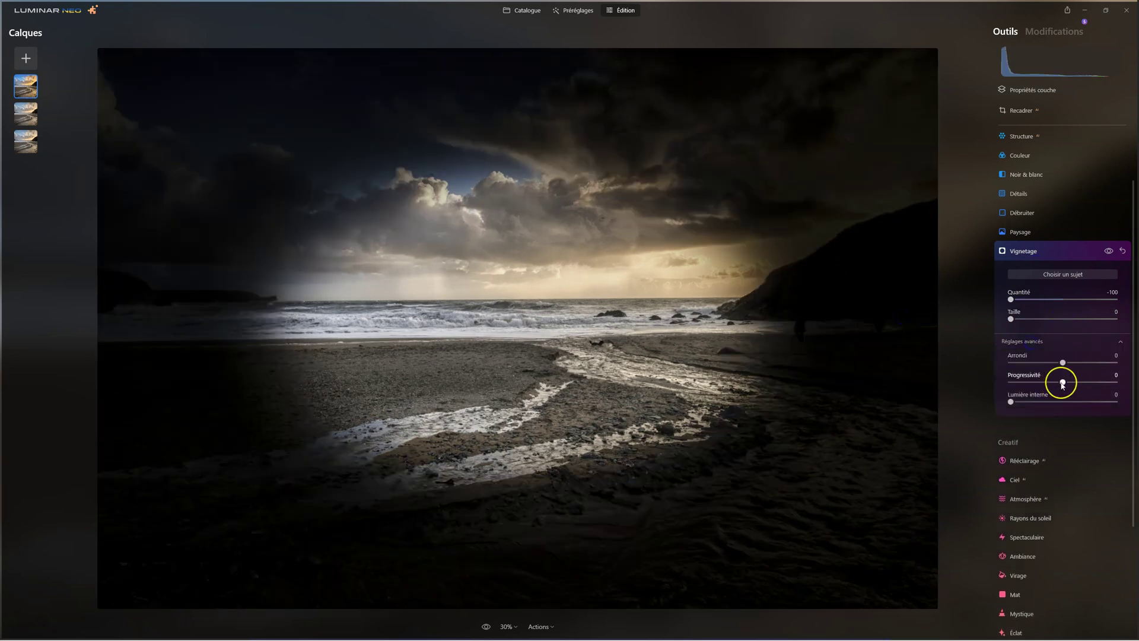
pyautogui.moveTo(1060, 382); pyautogui.dragTo(1114, 382)
pyautogui.moveTo(1010, 402); pyautogui.dragTo(1055, 402)
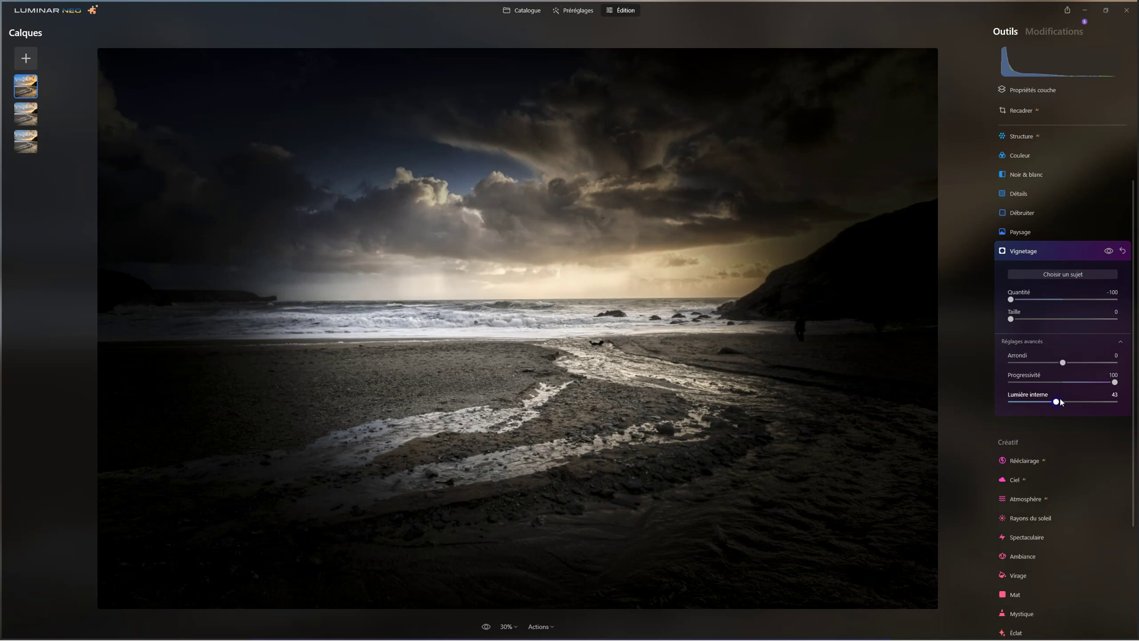
pyautogui.moveTo(1011, 301); pyautogui.dragTo(1036, 301)
# Step: Centre the vignette on the lower-middle beach and set its Quantité to -40
pyautogui.click(1063, 274)
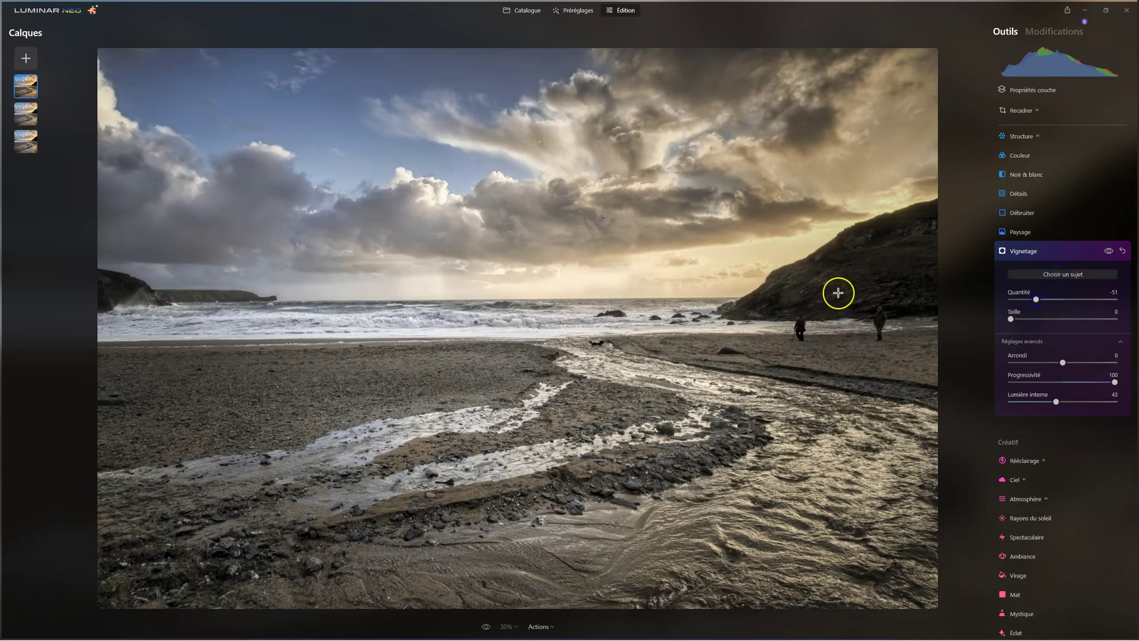
pyautogui.click(833, 289)
pyautogui.click(876, 370)
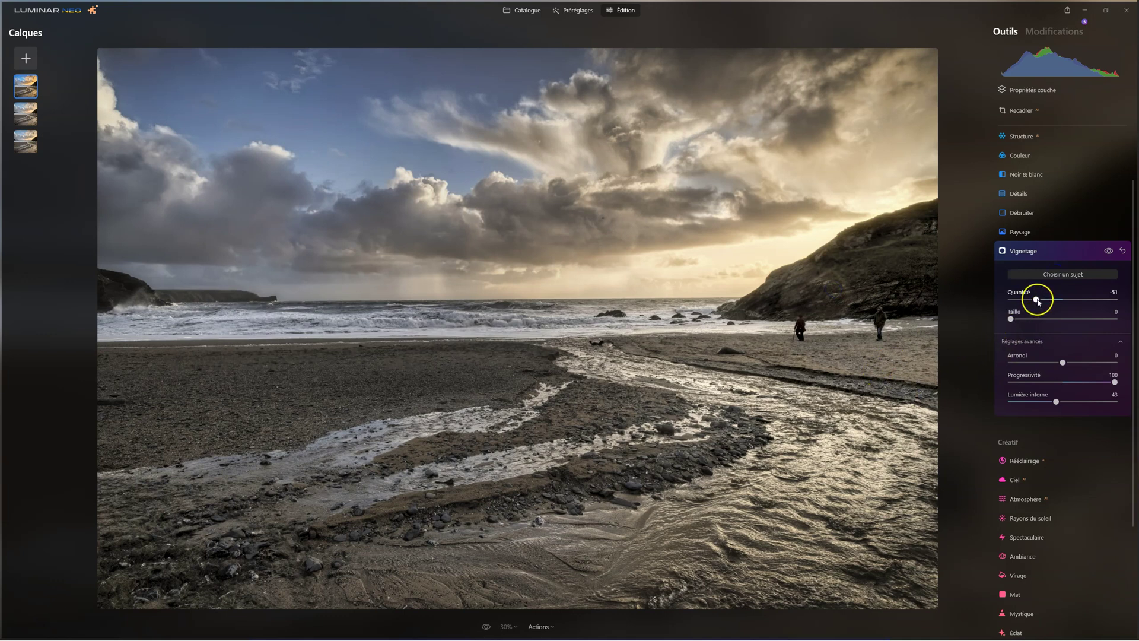
pyautogui.moveTo(1037, 299); pyautogui.dragTo(1035, 300)
pyautogui.click(762, 347)
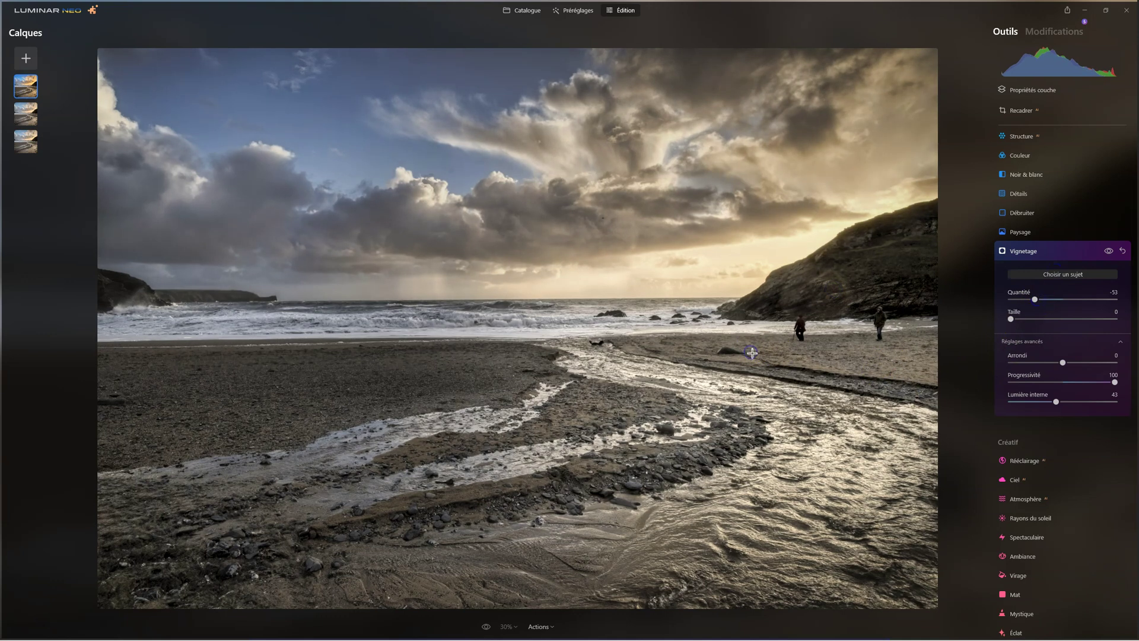
pyautogui.click(693, 377)
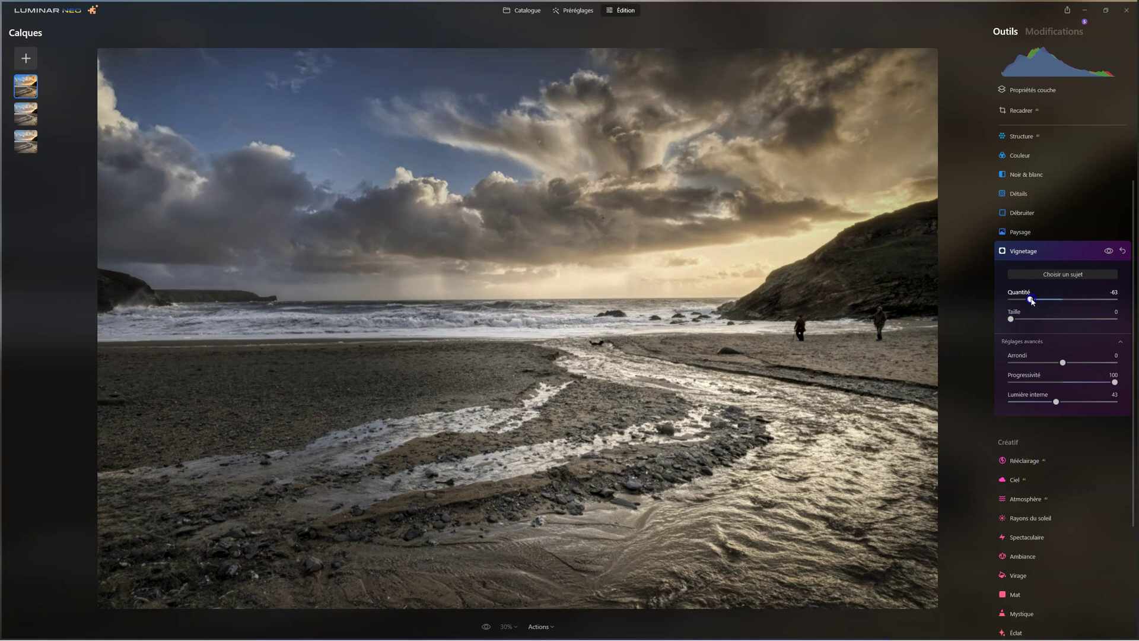
pyautogui.moveTo(1036, 299); pyautogui.dragTo(1053, 301)
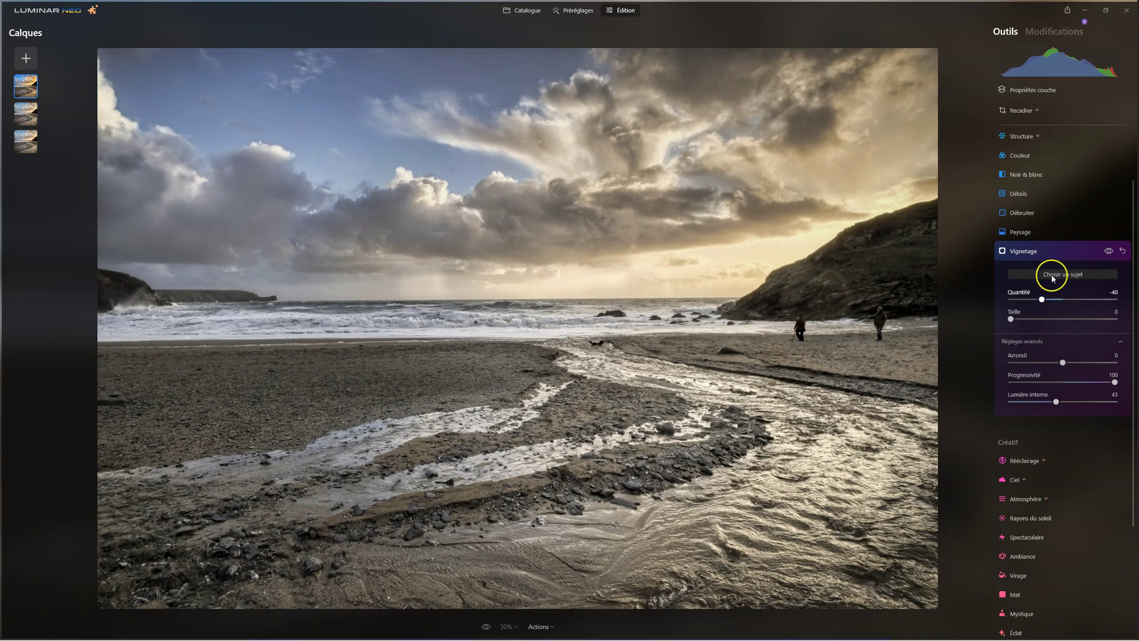
pyautogui.click(1032, 90)
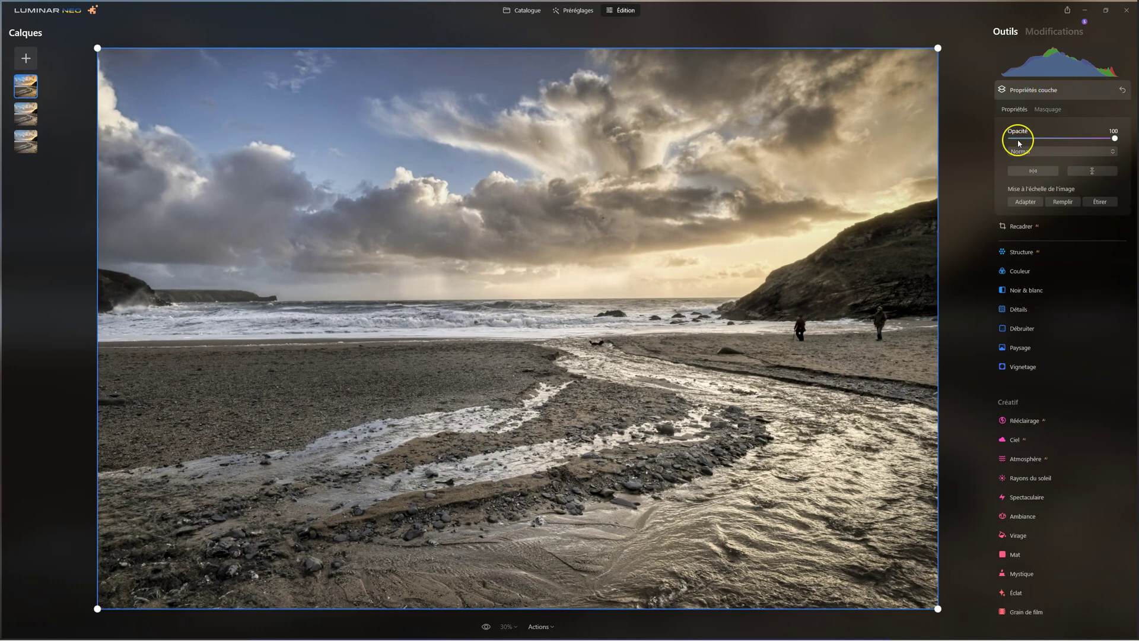
# Step: Compare the top layer at zero and full opacity, then deepen the vignette to -76
pyautogui.moveTo(1115, 138); pyautogui.dragTo(912, 137)
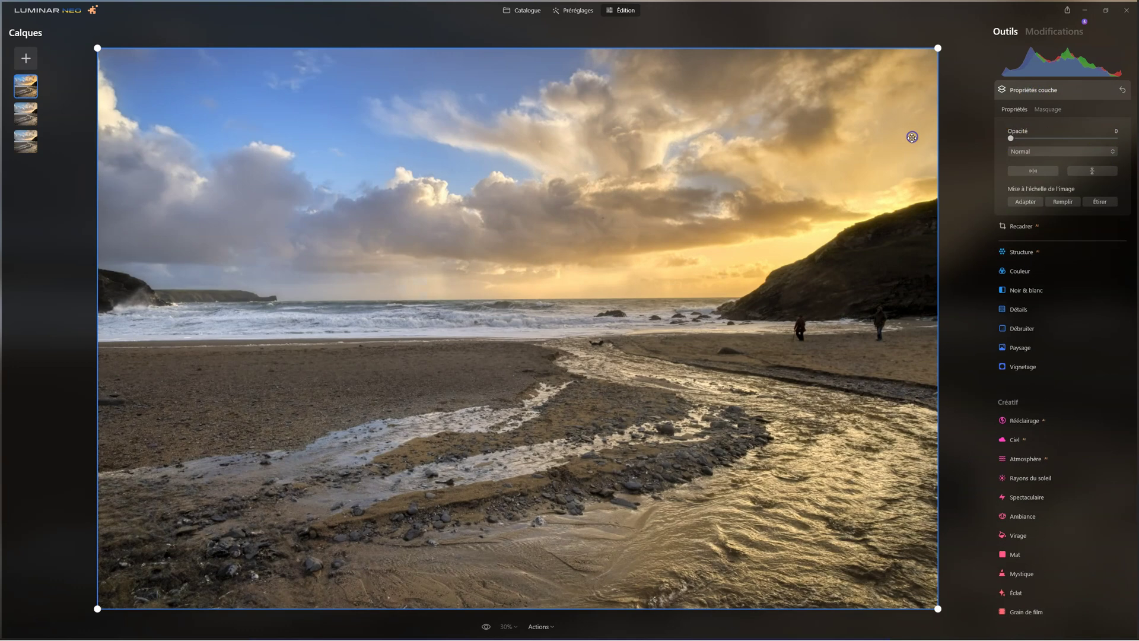
pyautogui.moveTo(1010, 139); pyautogui.dragTo(1136, 140)
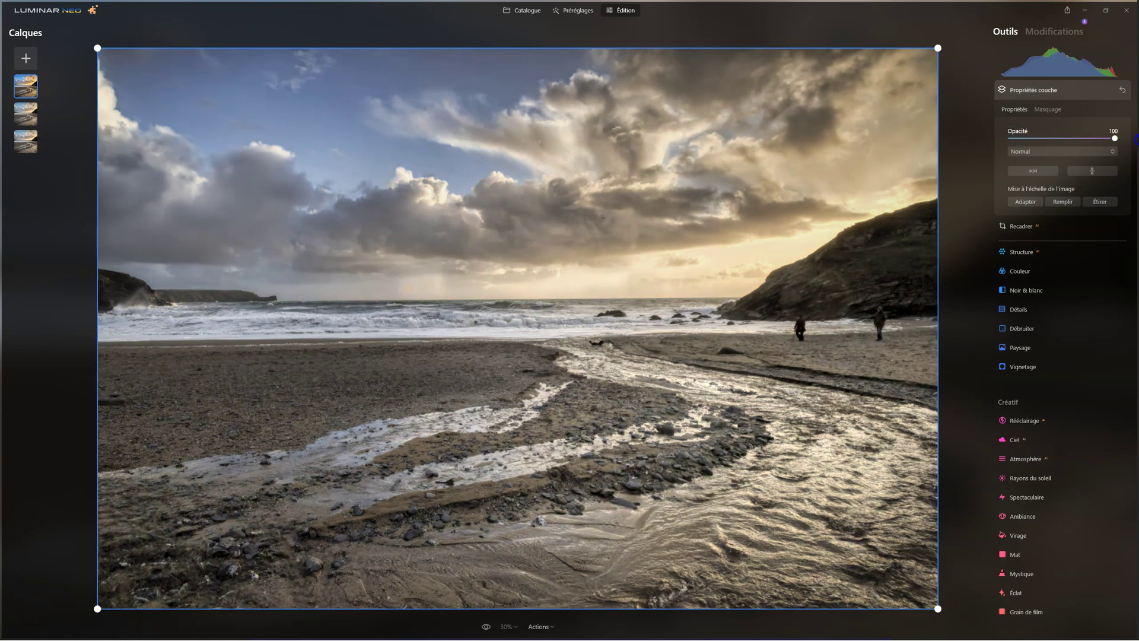
pyautogui.click(1074, 32)
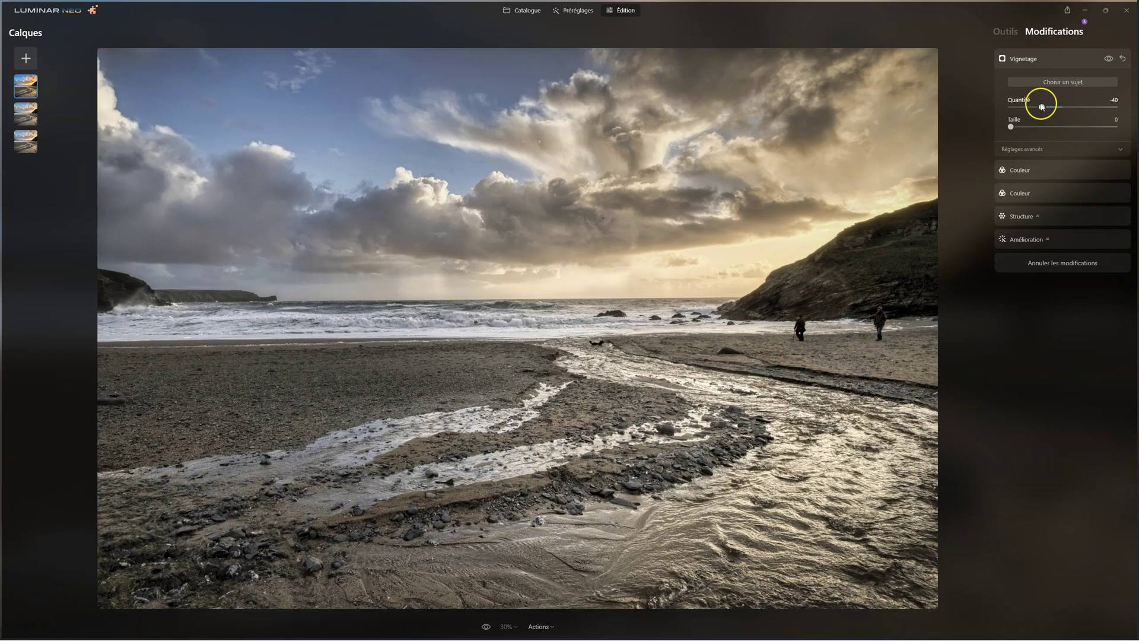
pyautogui.moveTo(1042, 108); pyautogui.dragTo(1023, 108)
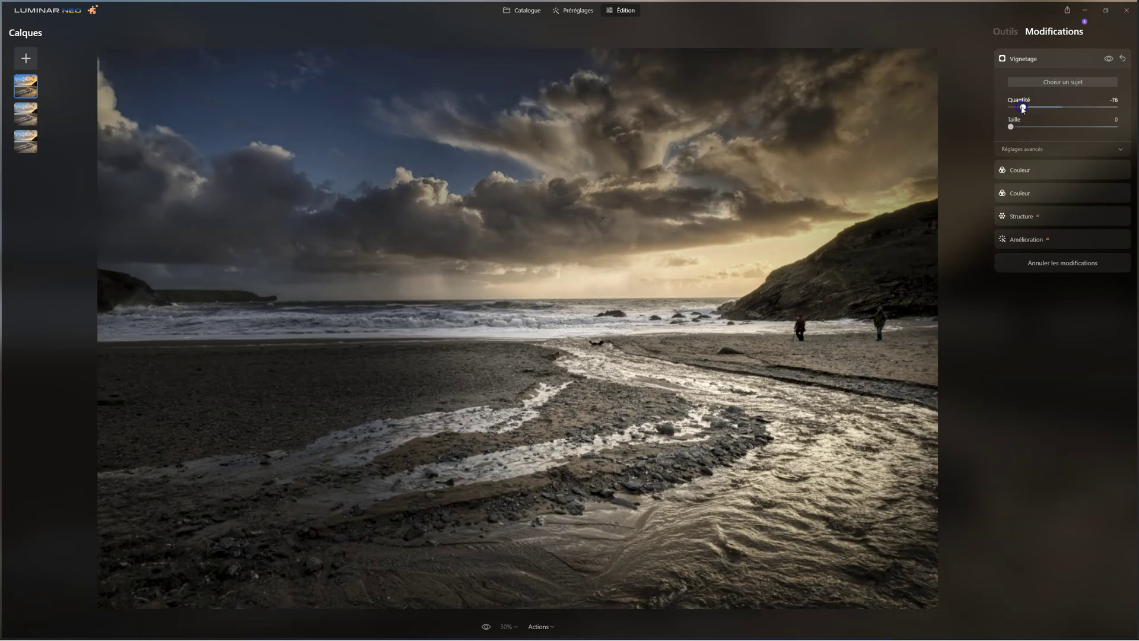
pyautogui.click(1012, 36)
pyautogui.click(1022, 148)
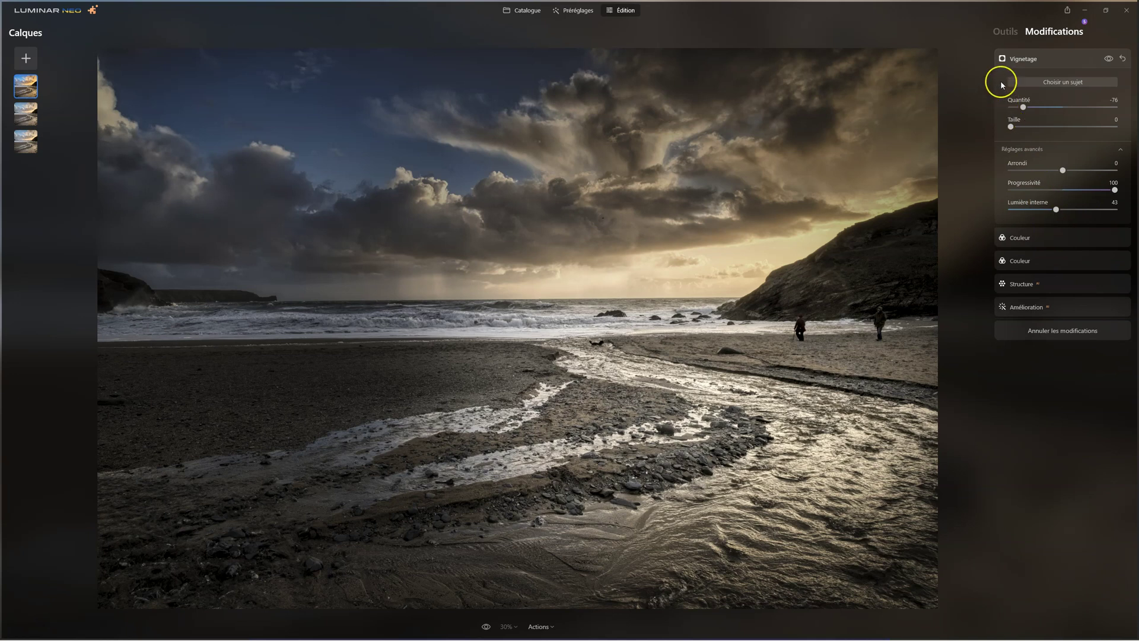
pyautogui.click(1005, 32)
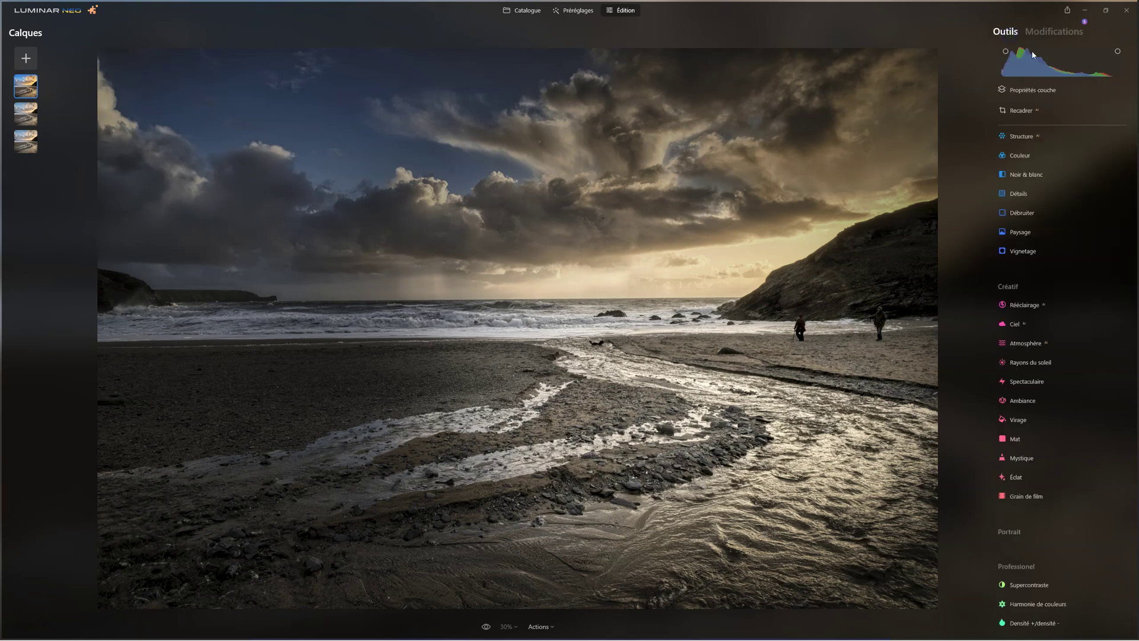
# Step: Sweep the top layer's Opacité between 0 and 100 to judge its darkening
pyautogui.click(1033, 90)
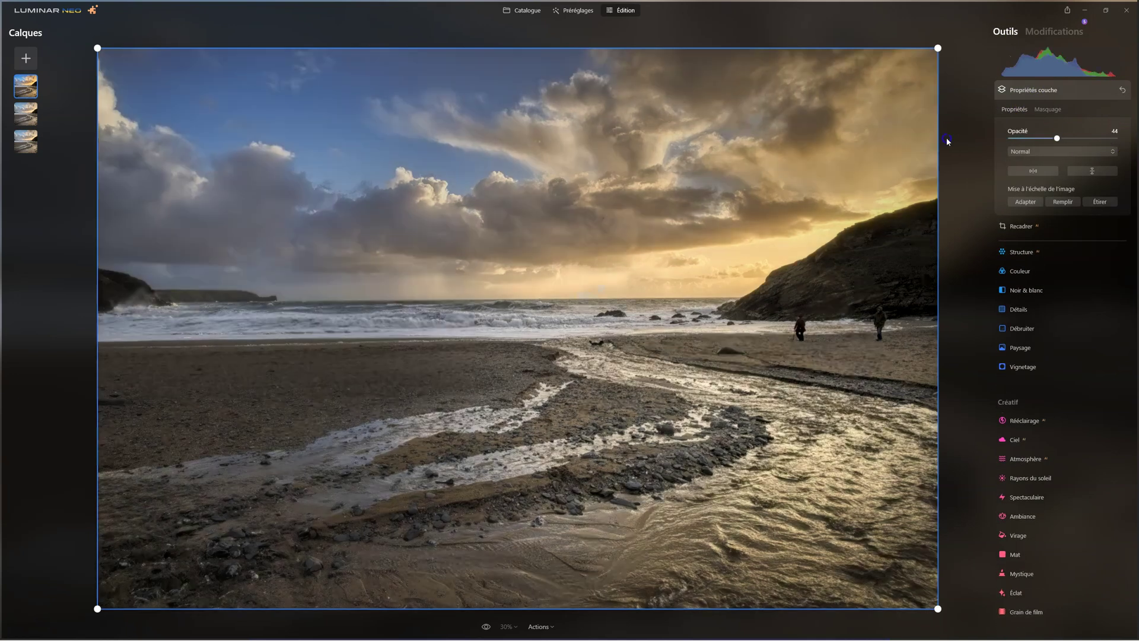
pyautogui.moveTo(1057, 138)
pyautogui.mouseDown()
pyautogui.moveTo(1021, 144)
pyautogui.moveTo(1052, 138)
pyautogui.mouseUp()
pyautogui.click(1068, 140)
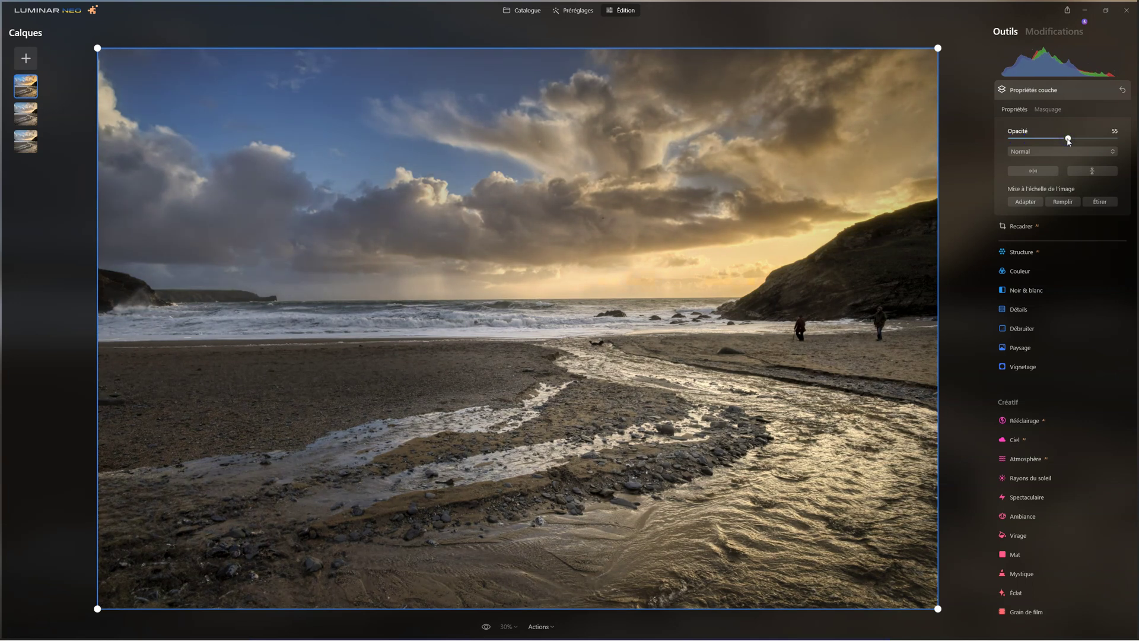
pyautogui.moveTo(1094, 137); pyautogui.dragTo(1134, 134)
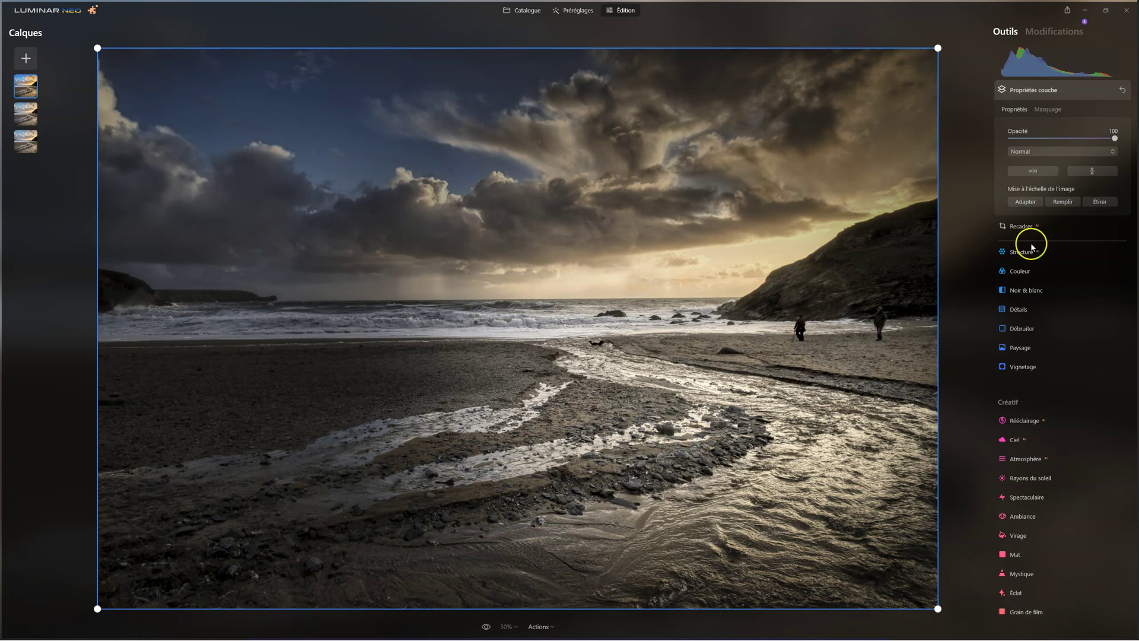
pyautogui.moveTo(1098, 141); pyautogui.dragTo(1059, 141)
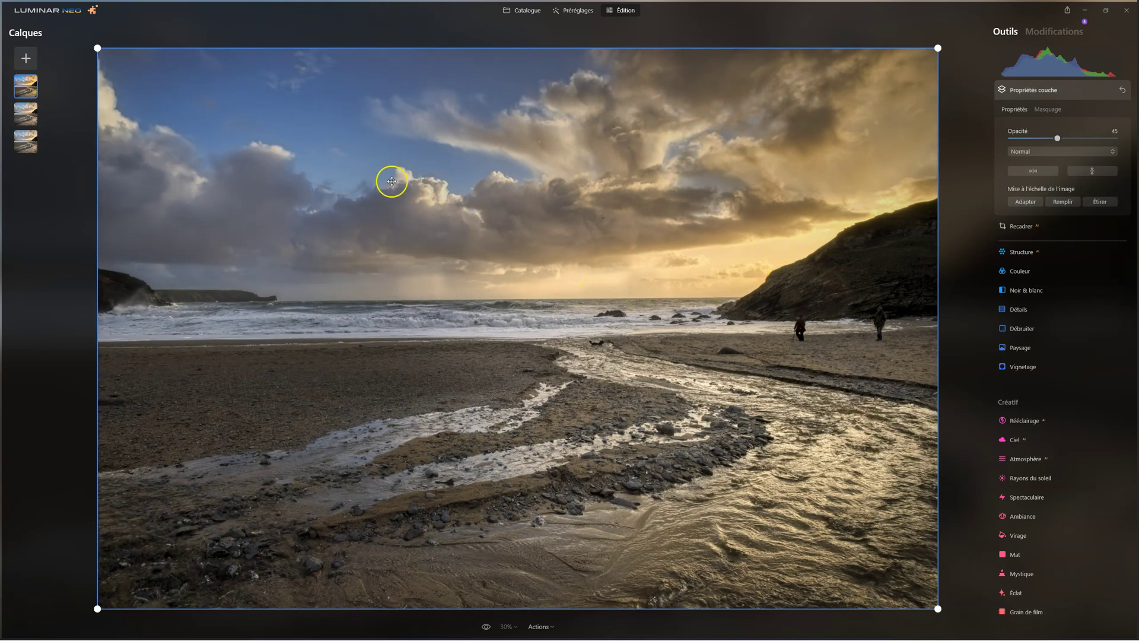
pyautogui.moveTo(1051, 139)
pyautogui.mouseDown()
pyautogui.moveTo(1037, 140)
pyautogui.moveTo(1137, 134)
pyautogui.mouseUp()
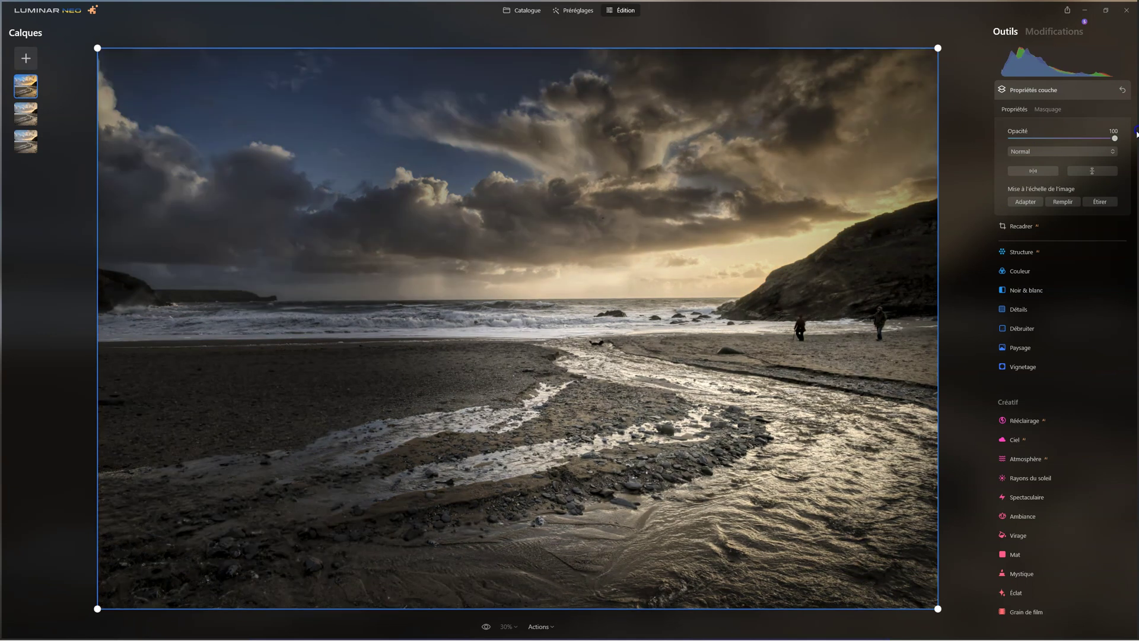
# Step: Push the layer's Vignetage Quantité to full -100 darkening
pyautogui.click(1058, 33)
pyautogui.click(1050, 173)
pyautogui.moveTo(1038, 93); pyautogui.dragTo(1021, 107)
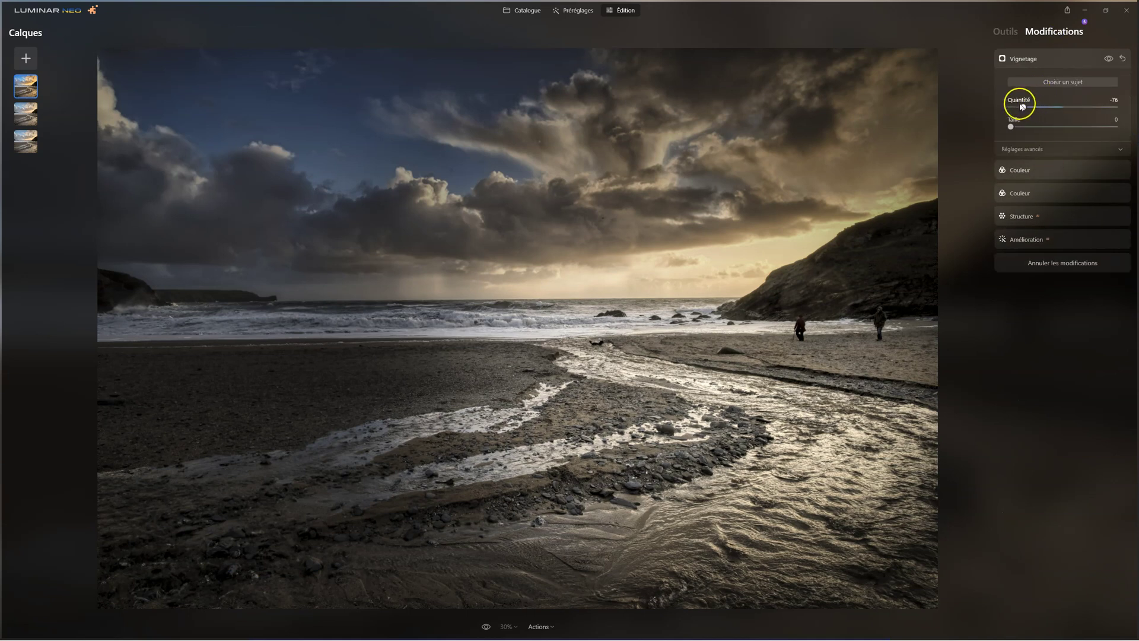
pyautogui.moveTo(875, 110); pyautogui.dragTo(874, 110)
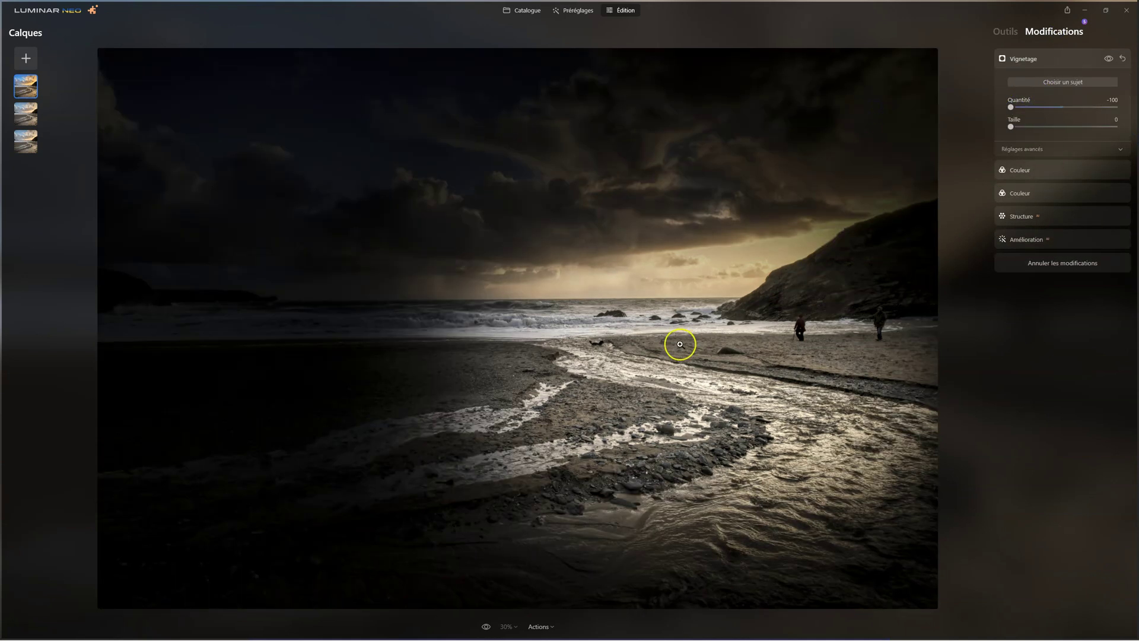
# Step: Set the top layer's Propriétés couche Opacité to 21
pyautogui.click(1002, 37)
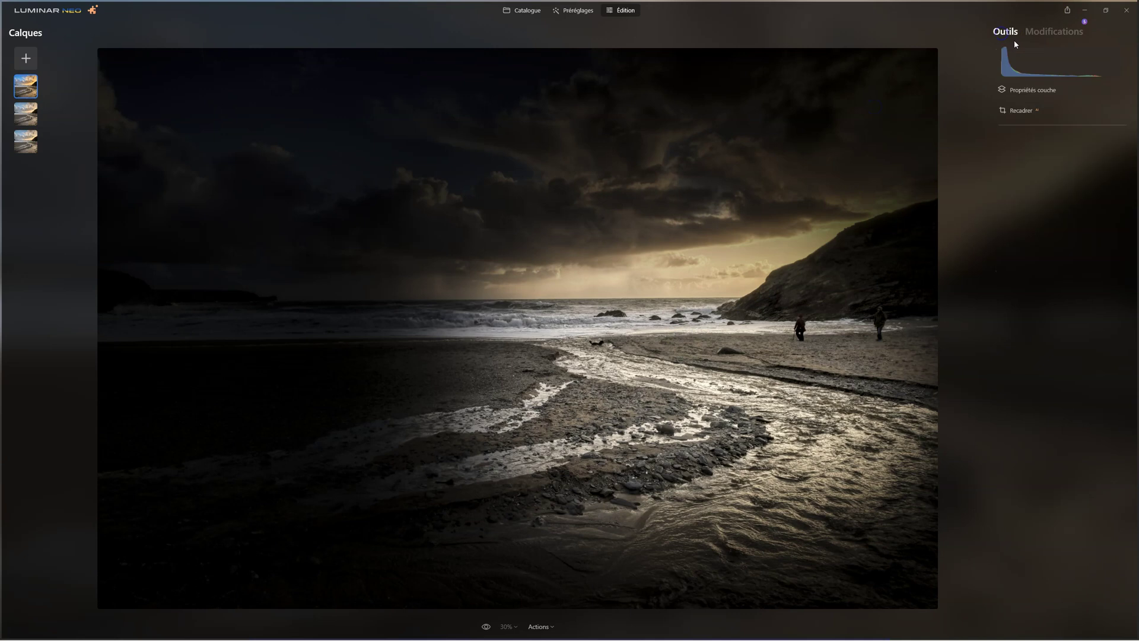
pyautogui.click(1047, 90)
pyautogui.moveTo(1109, 138); pyautogui.dragTo(1032, 142)
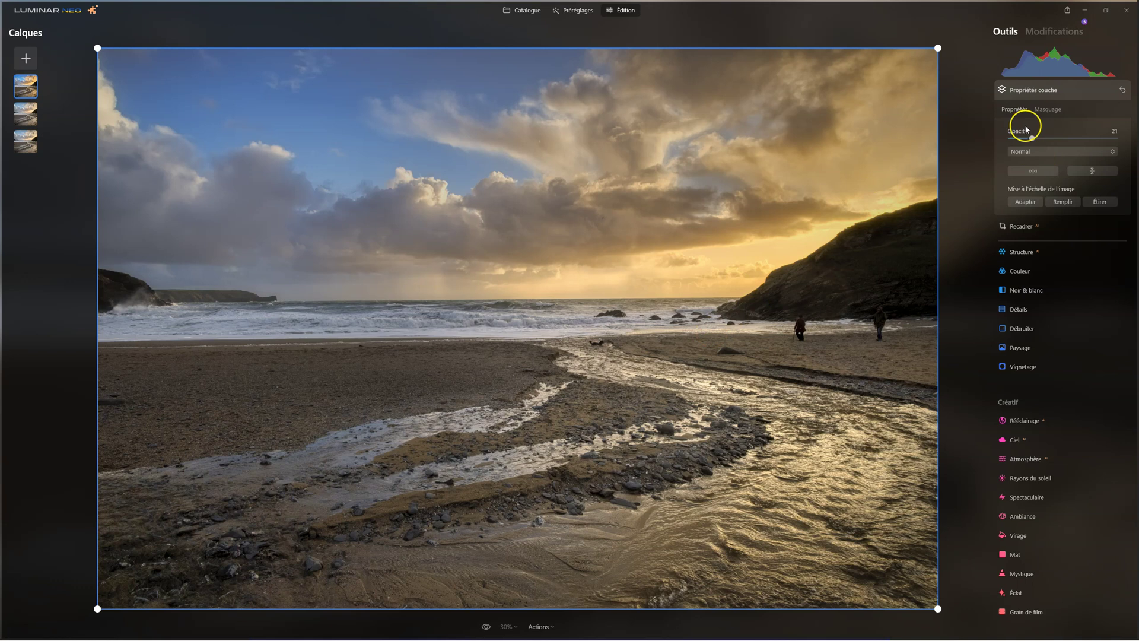
pyautogui.click(1047, 110)
pyautogui.click(1014, 109)
# Step: Switch the top layer's blend mode to Multiplier and set Opacité to 23
pyautogui.click(1056, 151)
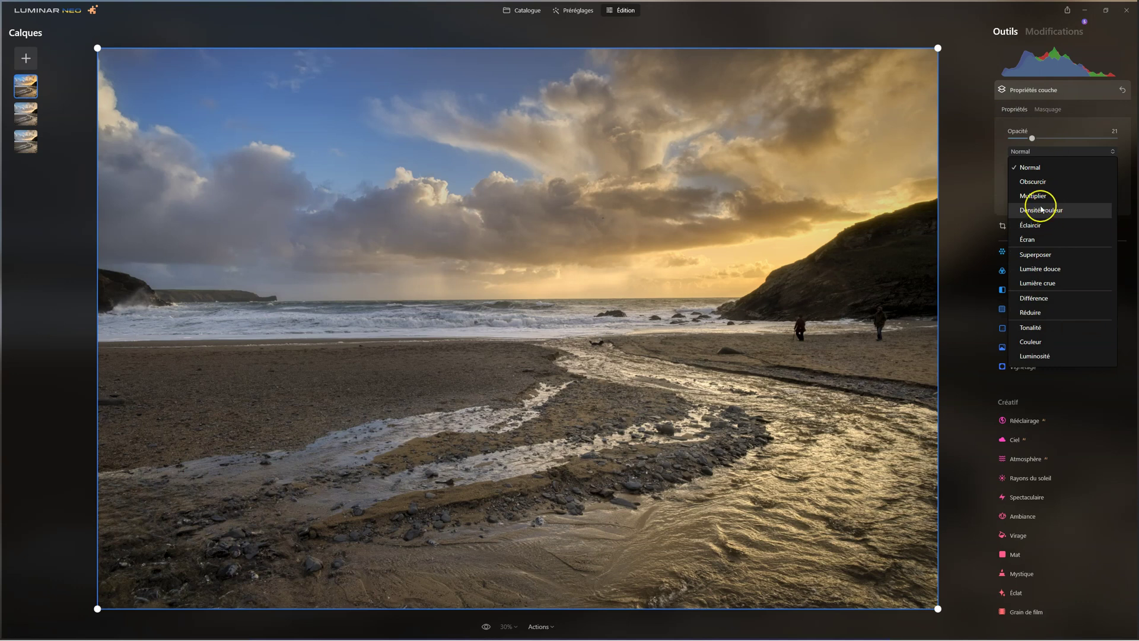
pyautogui.click(1034, 195)
pyautogui.click(1037, 201)
pyautogui.click(1031, 138)
pyautogui.moveTo(1046, 139)
pyautogui.mouseDown()
pyautogui.moveTo(1135, 138)
pyautogui.moveTo(1020, 138)
pyautogui.moveTo(1034, 138)
pyautogui.mouseUp()
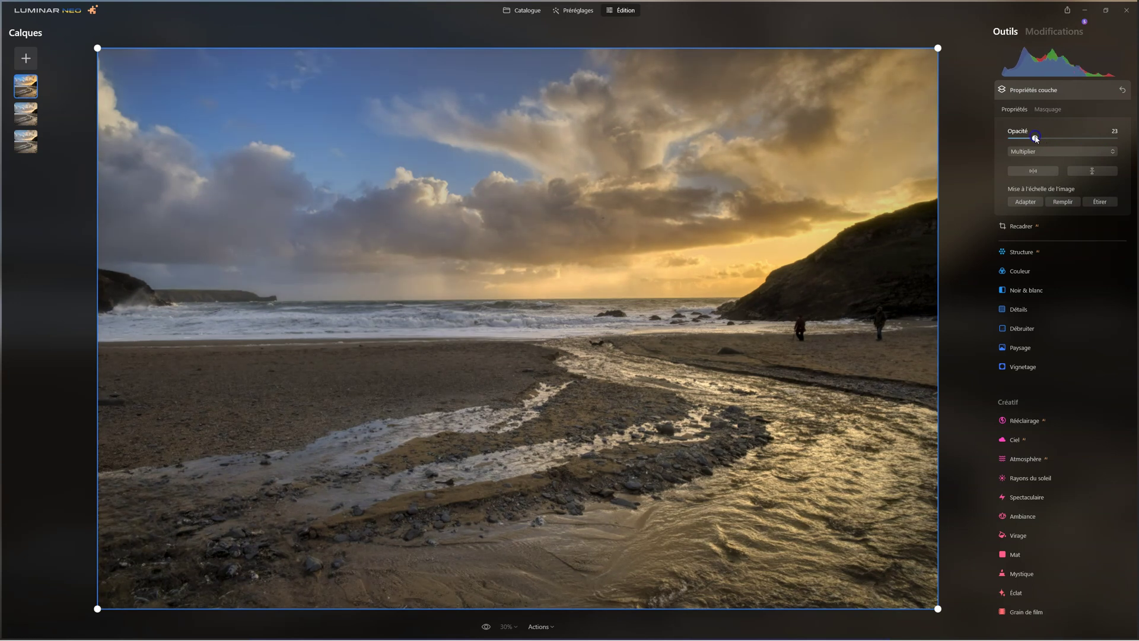
pyautogui.rightClick(41, 99)
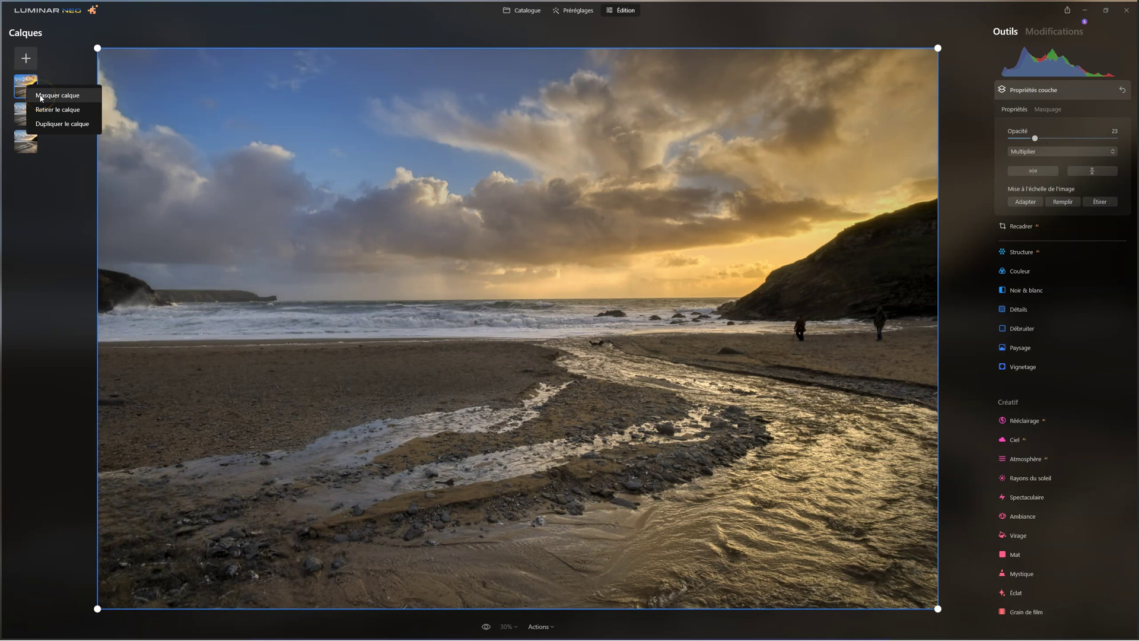
pyautogui.click(41, 96)
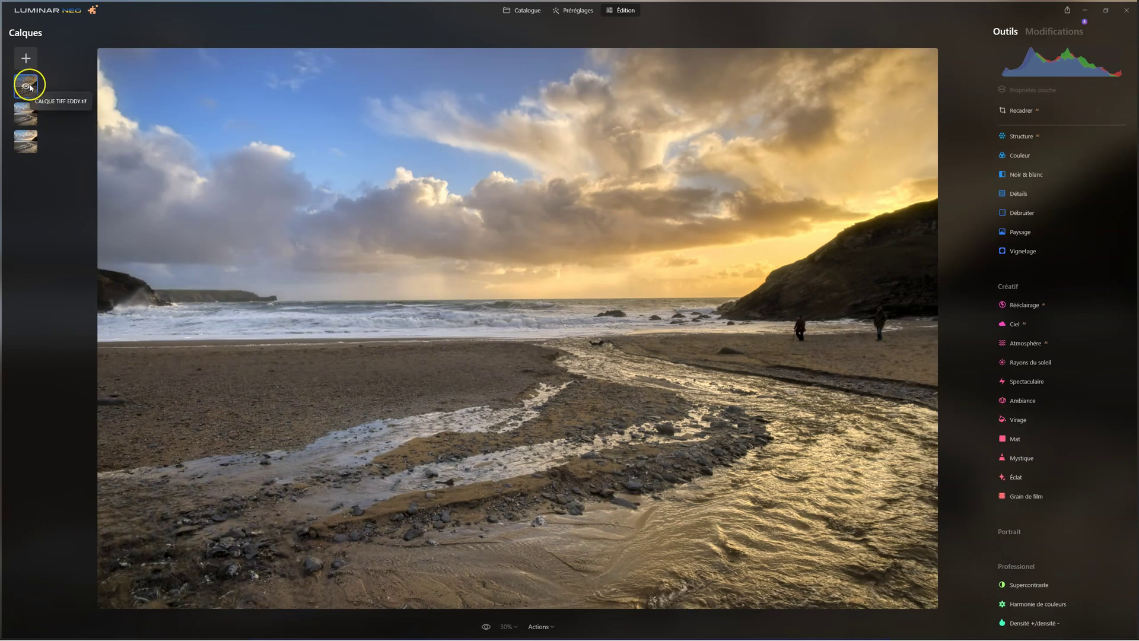
pyautogui.rightClick(37, 93)
pyautogui.click(36, 93)
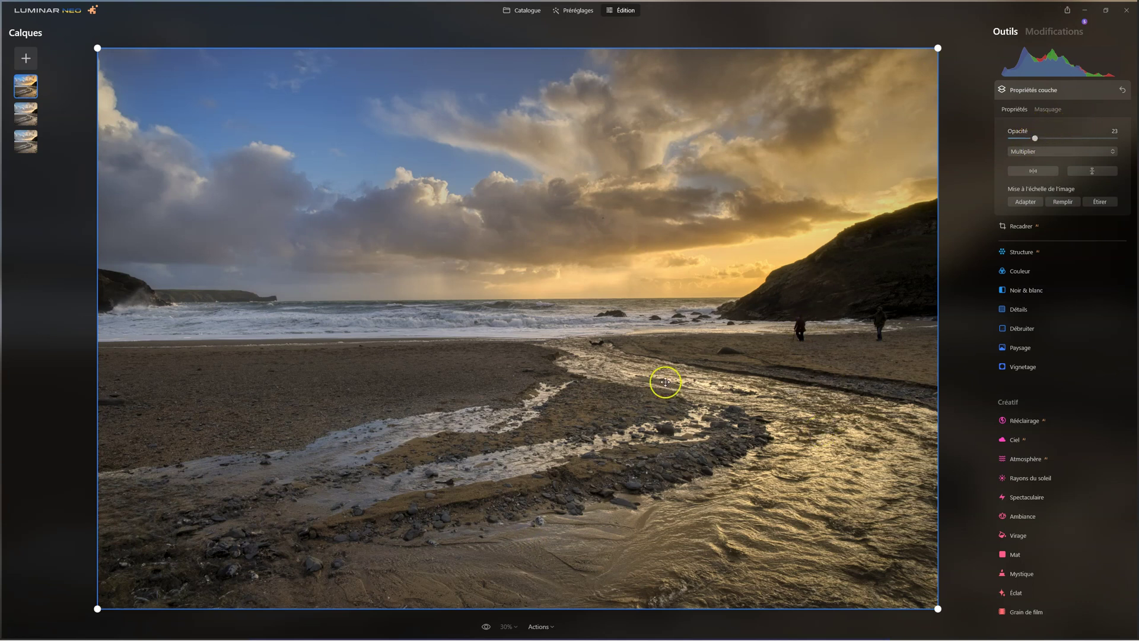
# Step: Try the Lumière douce blend mode, then switch to Lumière crue
pyautogui.click(1054, 152)
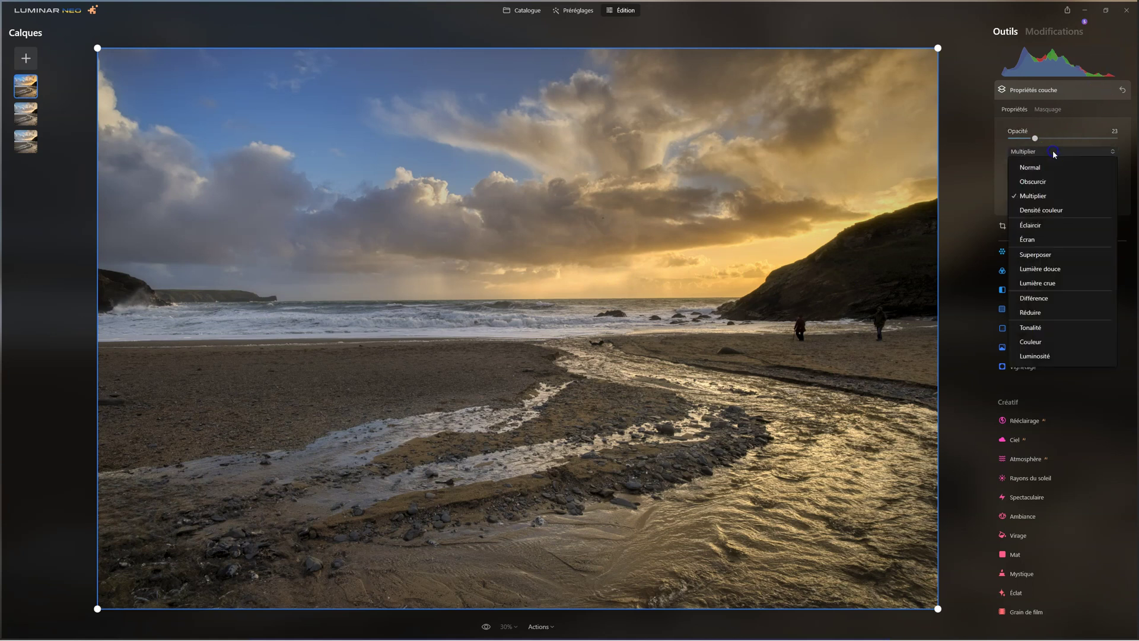
pyautogui.click(1046, 270)
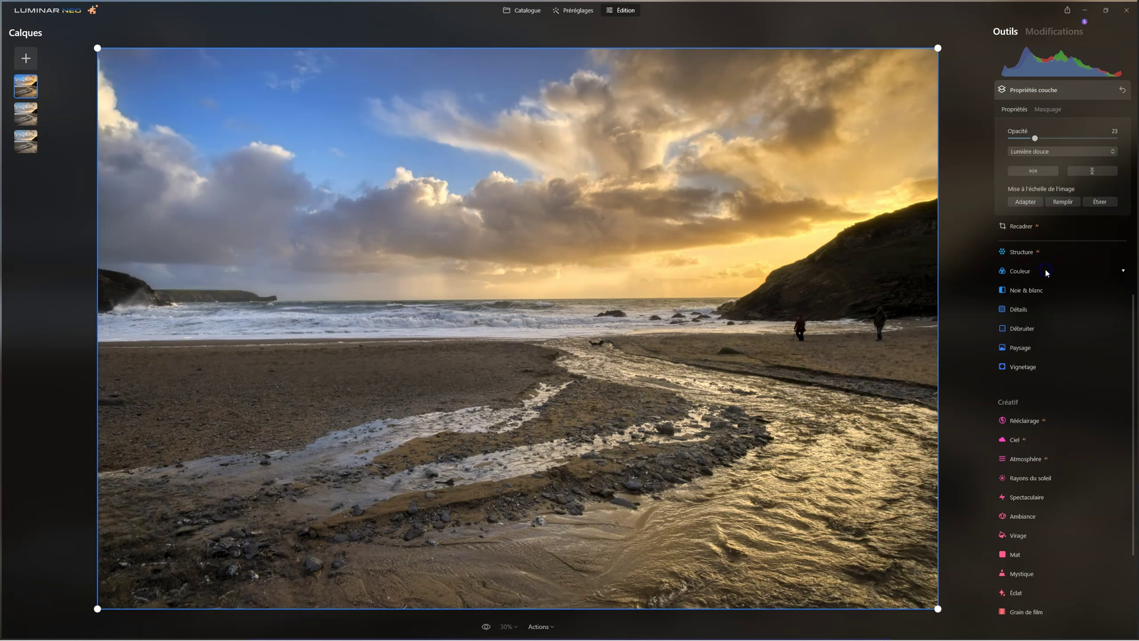
pyautogui.moveTo(1032, 138)
pyautogui.mouseDown()
pyautogui.moveTo(1088, 138)
pyautogui.moveTo(1031, 138)
pyautogui.moveTo(1048, 139)
pyautogui.mouseUp()
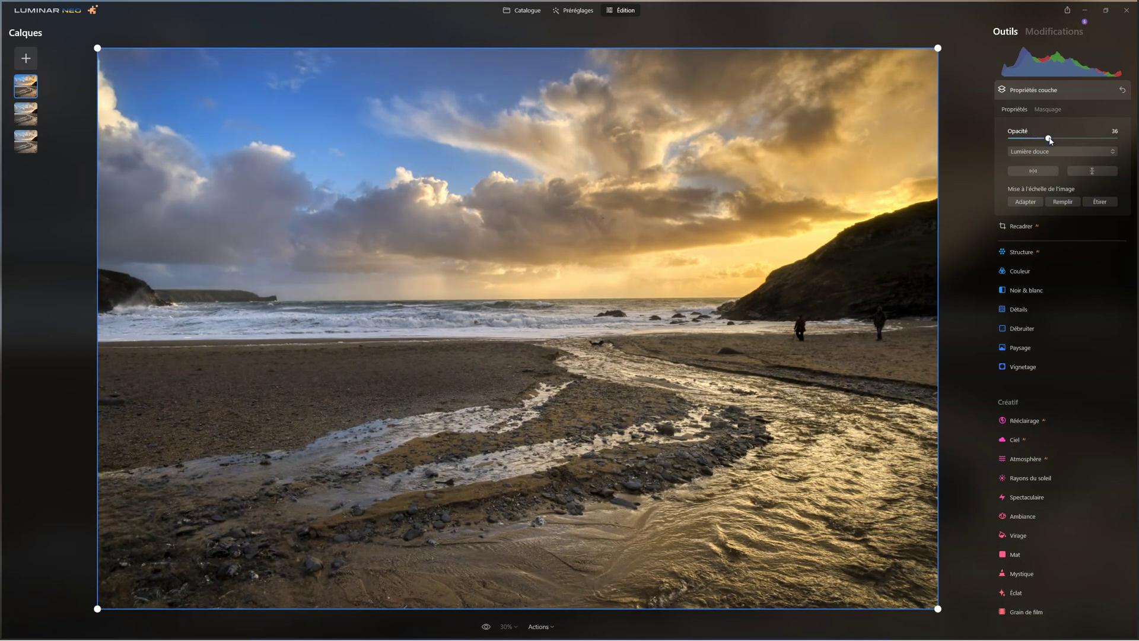
pyautogui.click(1049, 154)
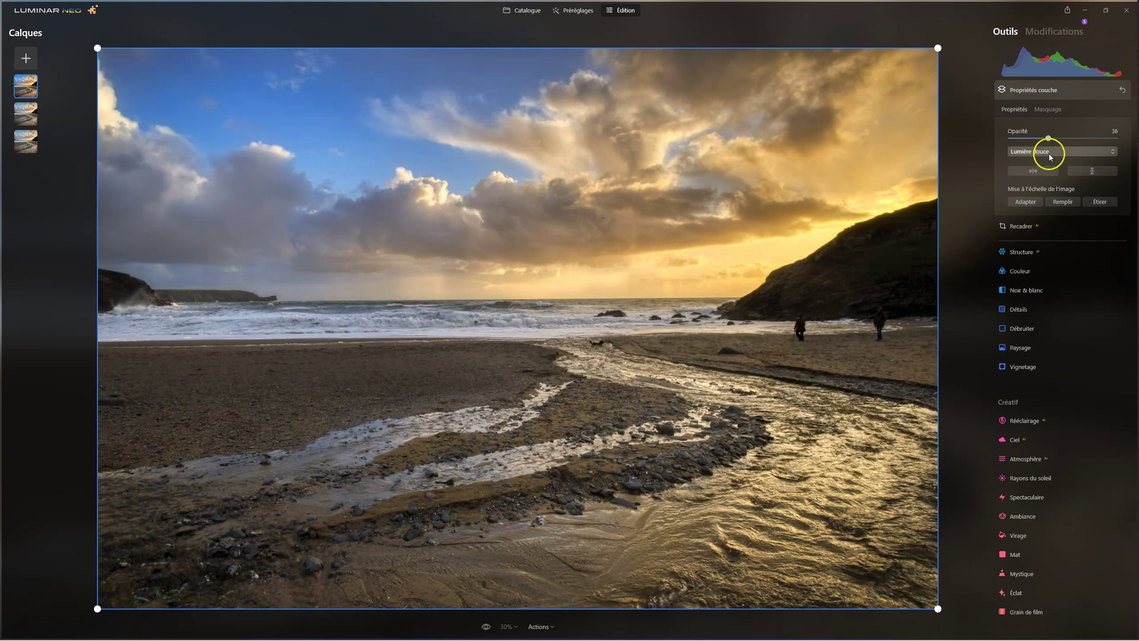
pyautogui.click(1049, 153)
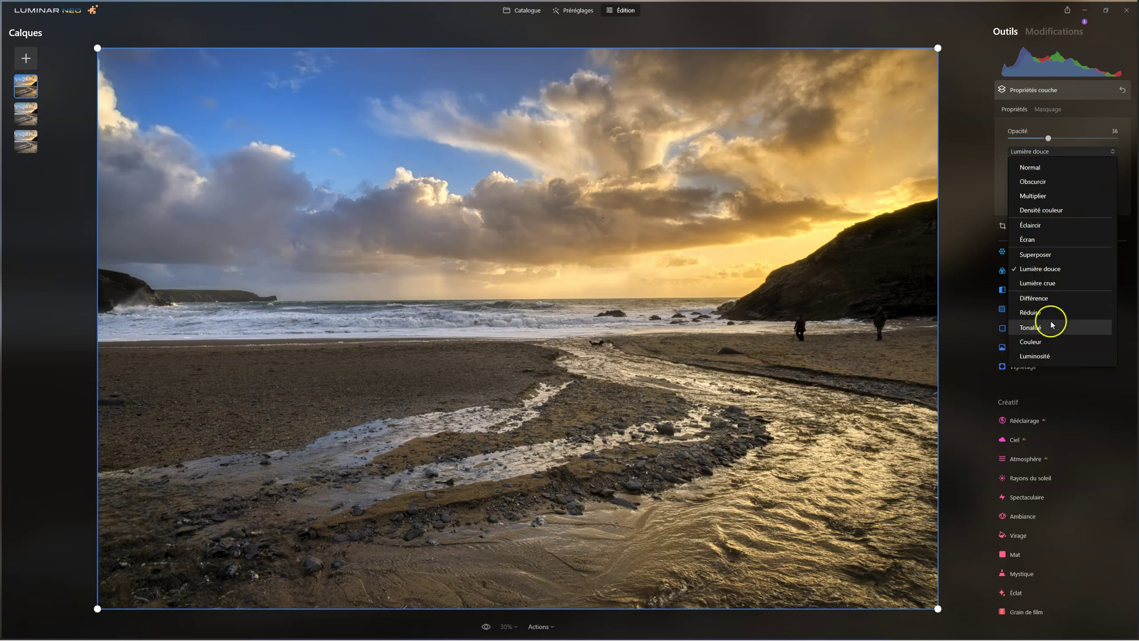
pyautogui.click(1044, 282)
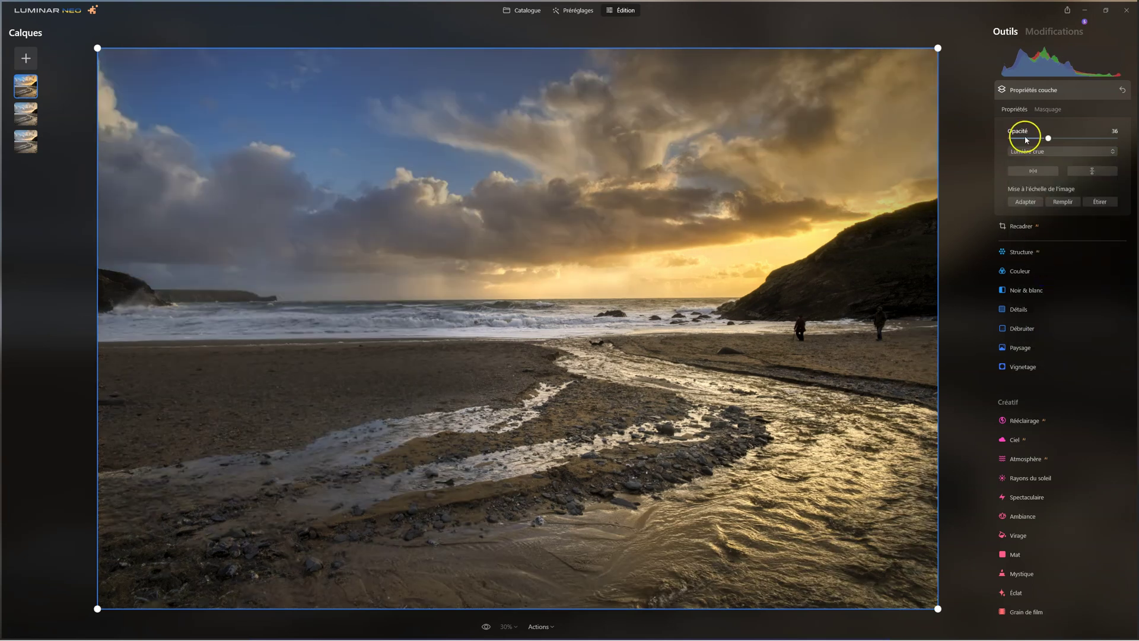
# Step: Sweep the layer's Opacité from full to zero, settle at 36, and show Masquage
pyautogui.moveTo(1048, 137)
pyautogui.mouseDown()
pyautogui.moveTo(985, 140)
pyautogui.moveTo(1134, 137)
pyautogui.mouseUp()
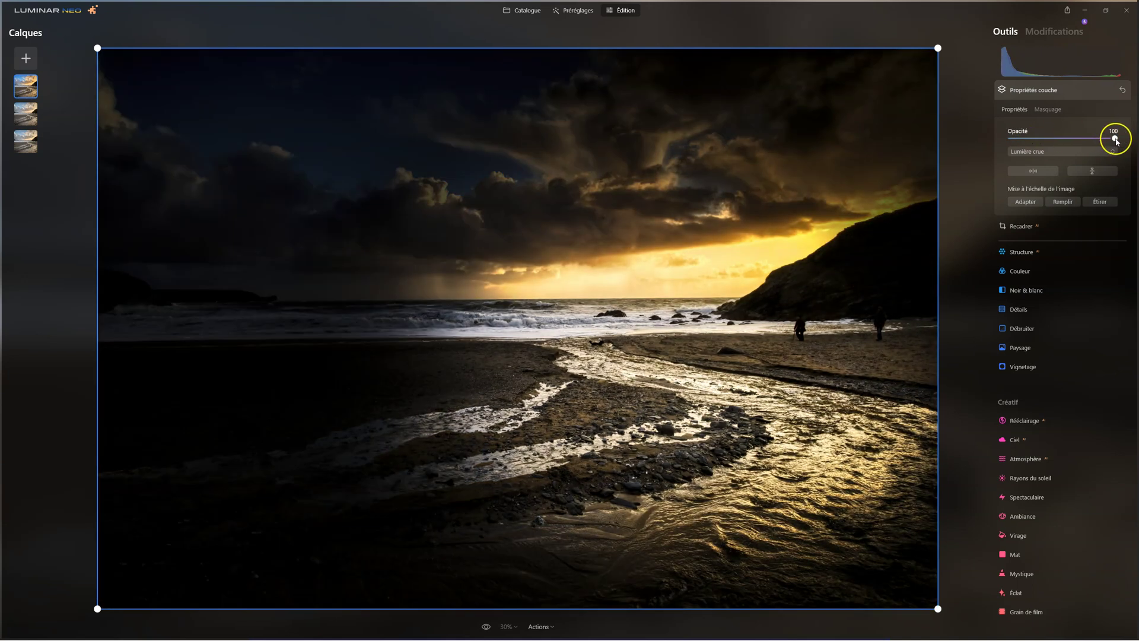
pyautogui.moveTo(1123, 141); pyautogui.dragTo(935, 141)
pyautogui.moveTo(1010, 139); pyautogui.dragTo(1037, 139)
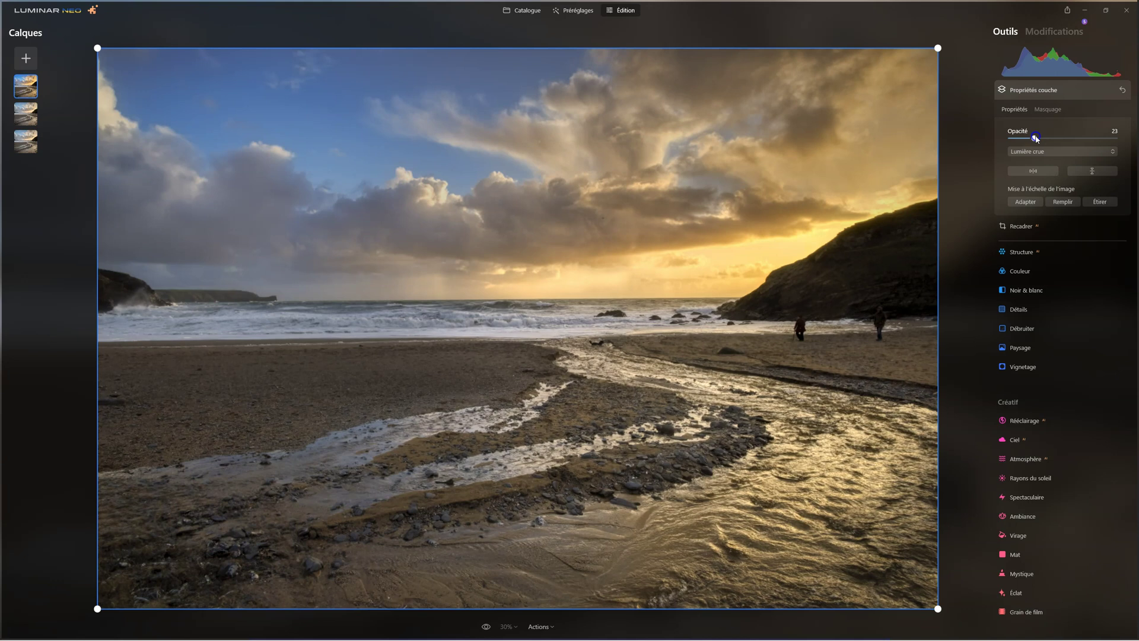
pyautogui.moveTo(1036, 139)
pyautogui.mouseDown()
pyautogui.moveTo(1115, 138)
pyautogui.moveTo(1033, 140)
pyautogui.moveTo(1047, 141)
pyautogui.mouseUp()
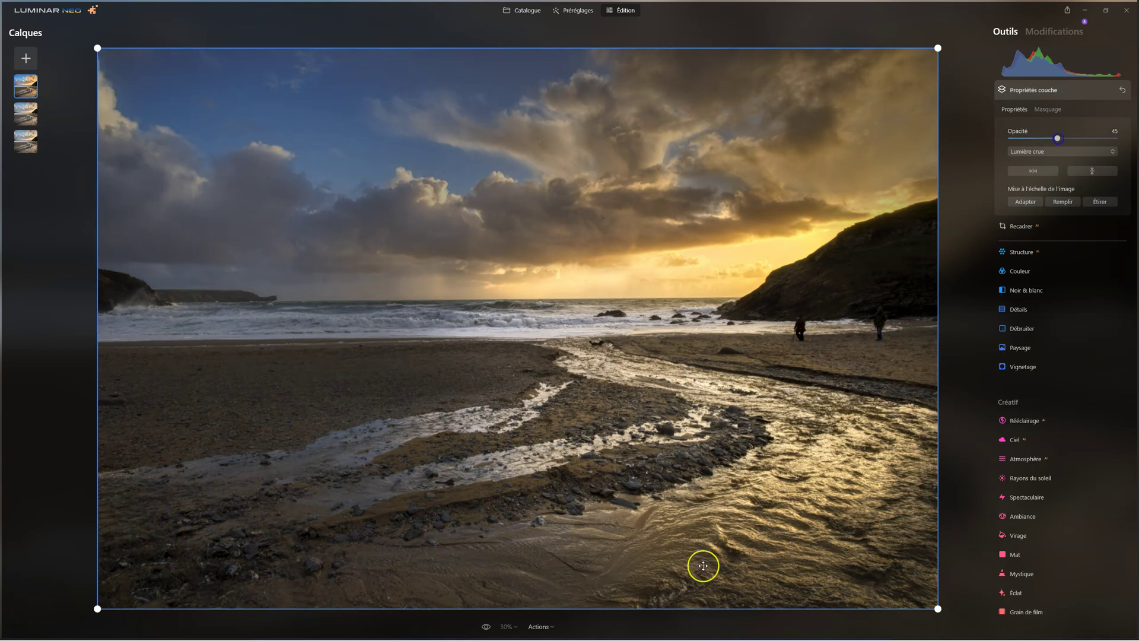
pyautogui.moveTo(1057, 142)
pyautogui.mouseDown()
pyautogui.moveTo(1043, 141)
pyautogui.moveTo(1070, 140)
pyautogui.moveTo(1025, 140)
pyautogui.moveTo(1048, 140)
pyautogui.mouseUp()
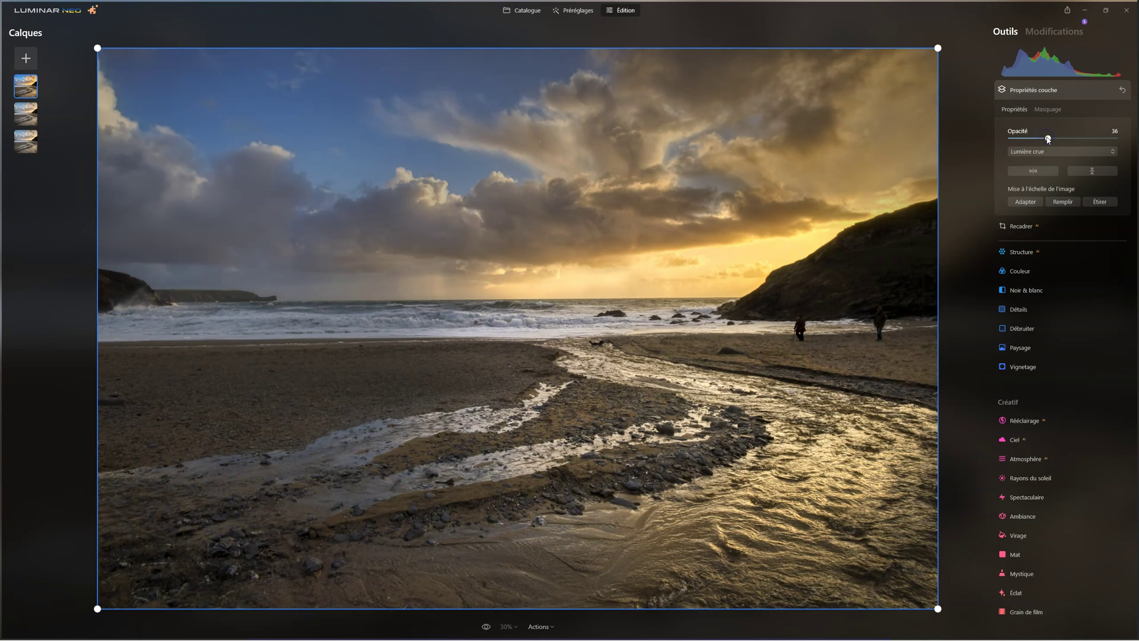
pyautogui.click(1047, 109)
pyautogui.click(1044, 191)
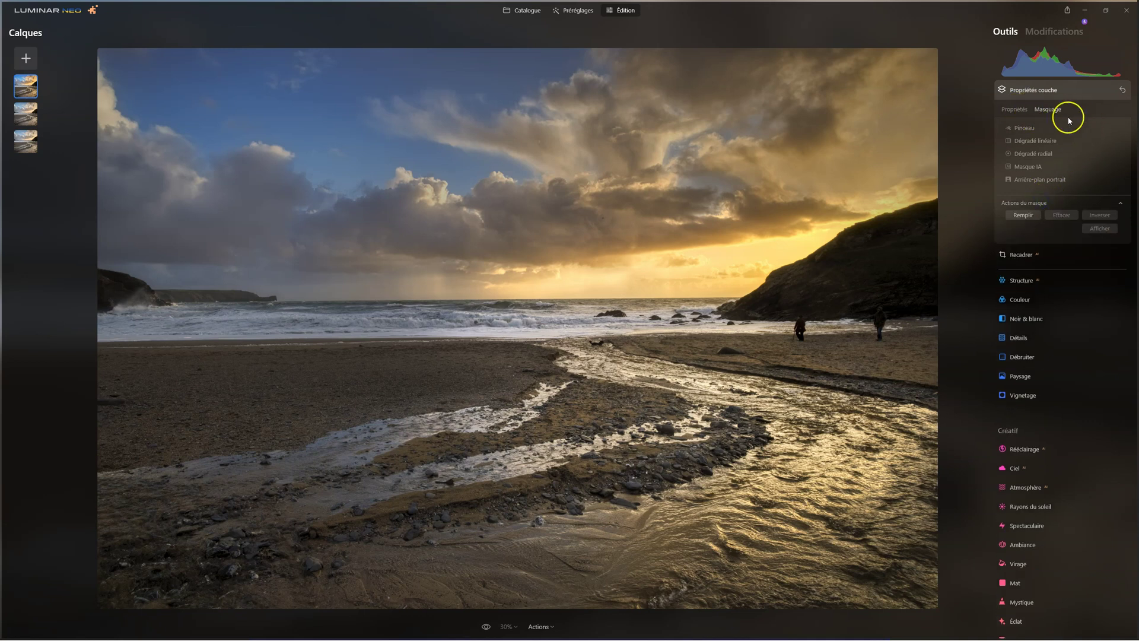
# Step: Pick the Pinceau mask brush at low intensity and paint over the beach and stream
pyautogui.click(1012, 110)
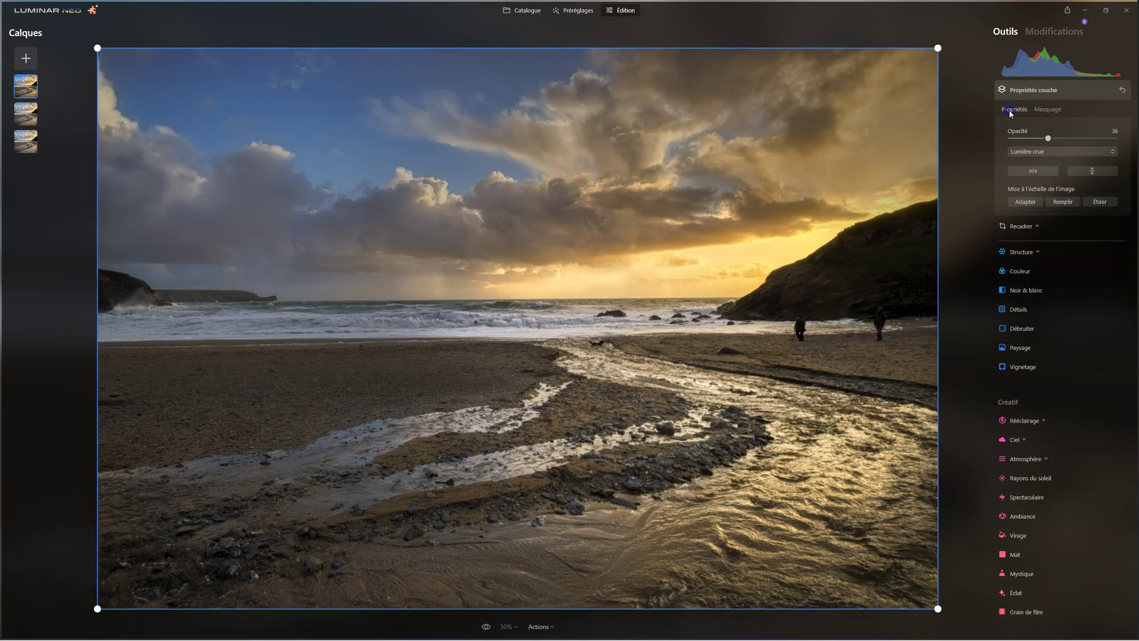
pyautogui.click(1024, 128)
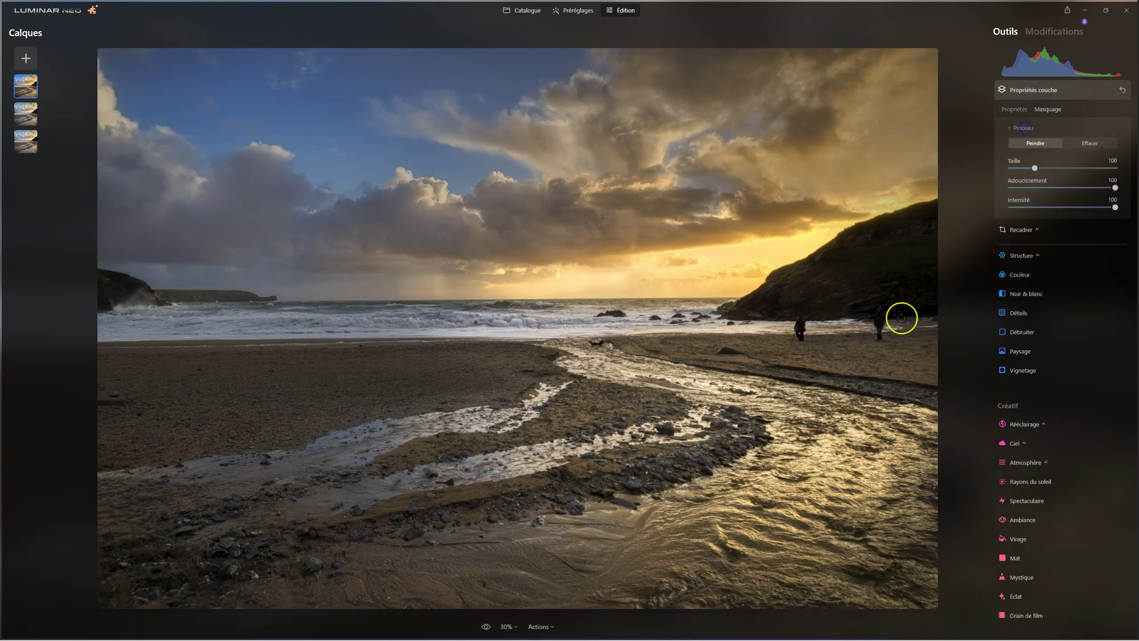
pyautogui.moveTo(1112, 210); pyautogui.dragTo(1030, 208)
pyautogui.moveTo(714, 376); pyautogui.dragTo(650, 399)
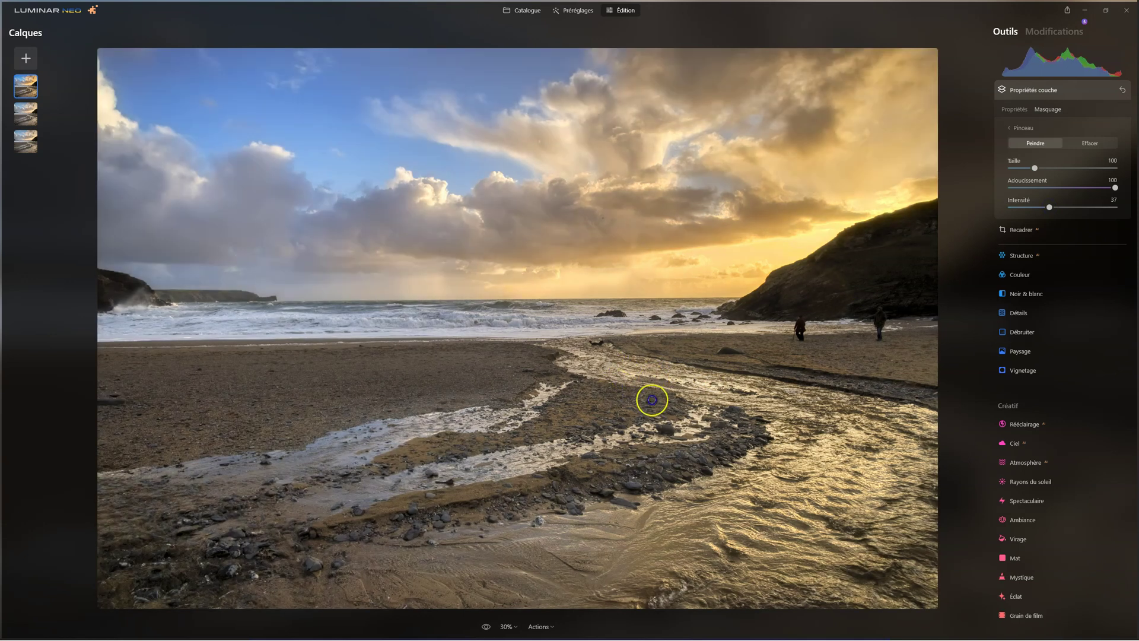
pyautogui.moveTo(809, 396)
pyautogui.mouseDown()
pyautogui.moveTo(763, 374)
pyautogui.moveTo(724, 504)
pyautogui.moveTo(854, 373)
pyautogui.moveTo(420, 593)
pyautogui.moveTo(860, 468)
pyautogui.moveTo(843, 581)
pyautogui.moveTo(806, 564)
pyautogui.moveTo(757, 606)
pyautogui.mouseUp()
pyautogui.moveTo(588, 361)
pyautogui.mouseDown()
pyautogui.moveTo(331, 473)
pyautogui.moveTo(300, 473)
pyautogui.mouseUp()
pyautogui.moveTo(729, 418); pyautogui.dragTo(181, 516)
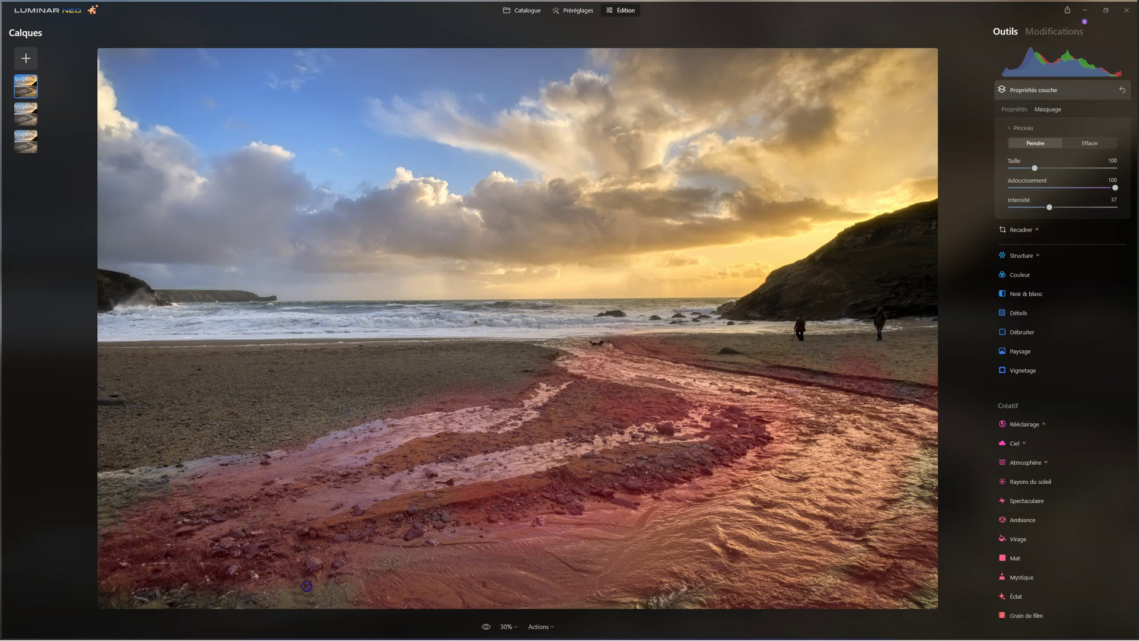
pyautogui.moveTo(181, 516); pyautogui.dragTo(366, 616)
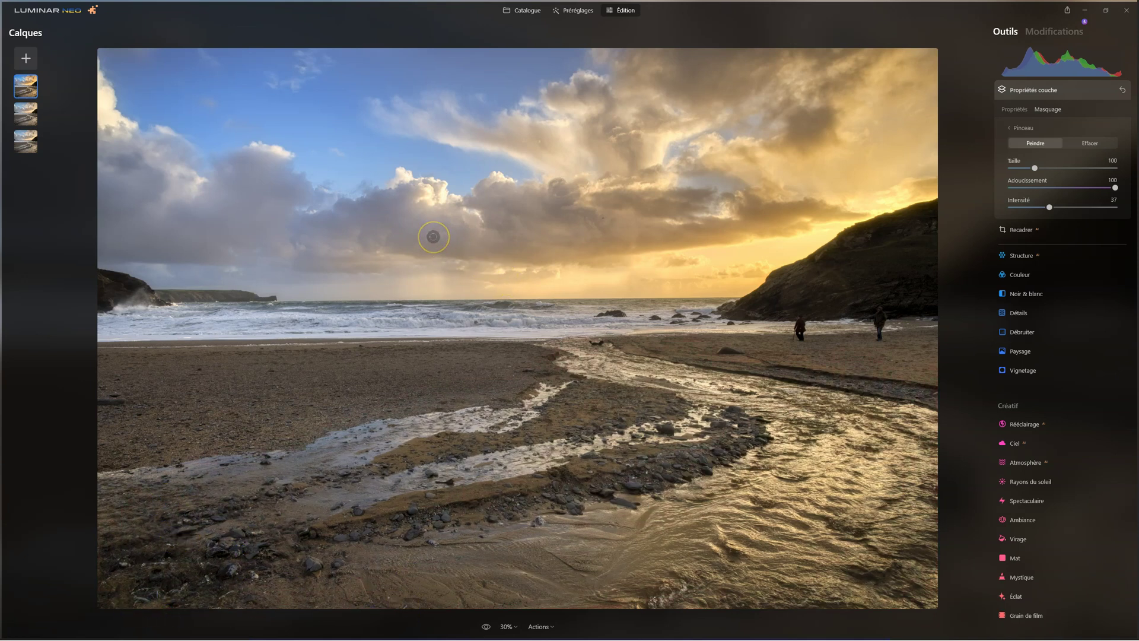
# Step: Enlarge the brush to 220 and paint across the sky, horizon, right cliff and sand
pyautogui.press(']')
pyautogui.press(']')
pyautogui.press(']')
pyautogui.moveTo(346, 203)
pyautogui.mouseDown()
pyautogui.moveTo(919, 84)
pyautogui.moveTo(310, 92)
pyautogui.moveTo(437, 232)
pyautogui.mouseUp()
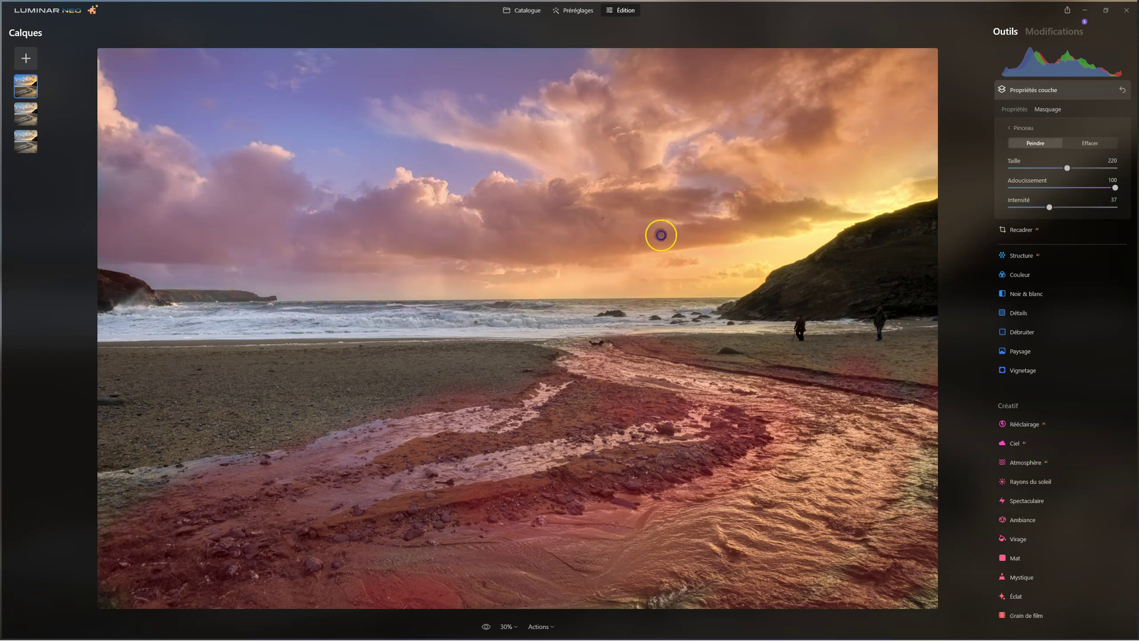
pyautogui.moveTo(437, 232); pyautogui.dragTo(890, 171)
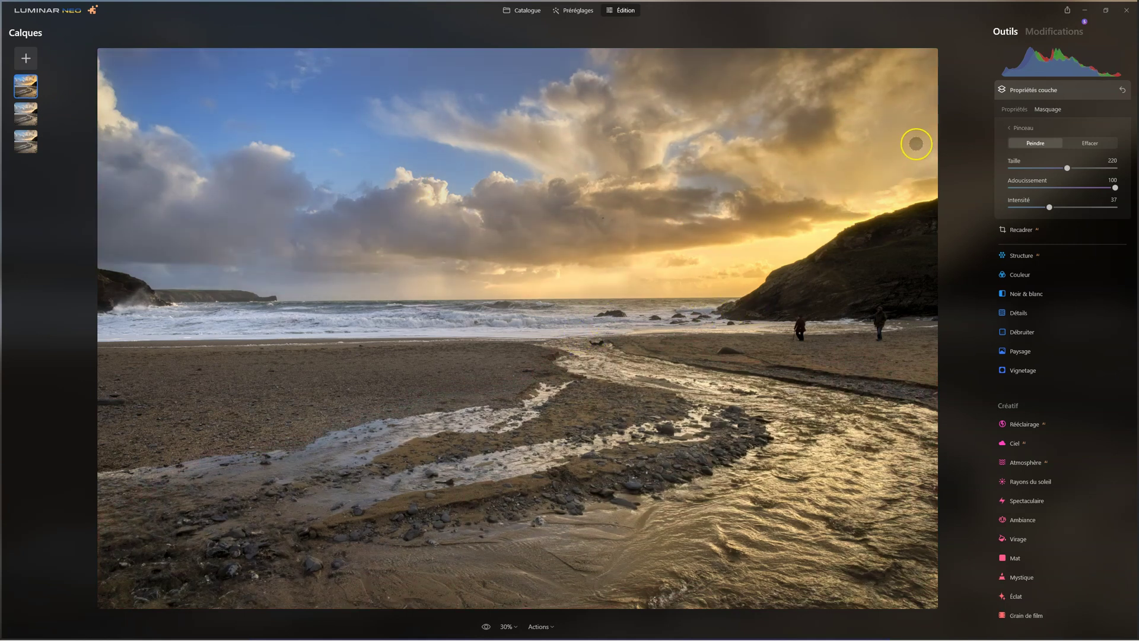
pyautogui.moveTo(876, 178); pyautogui.dragTo(202, 306)
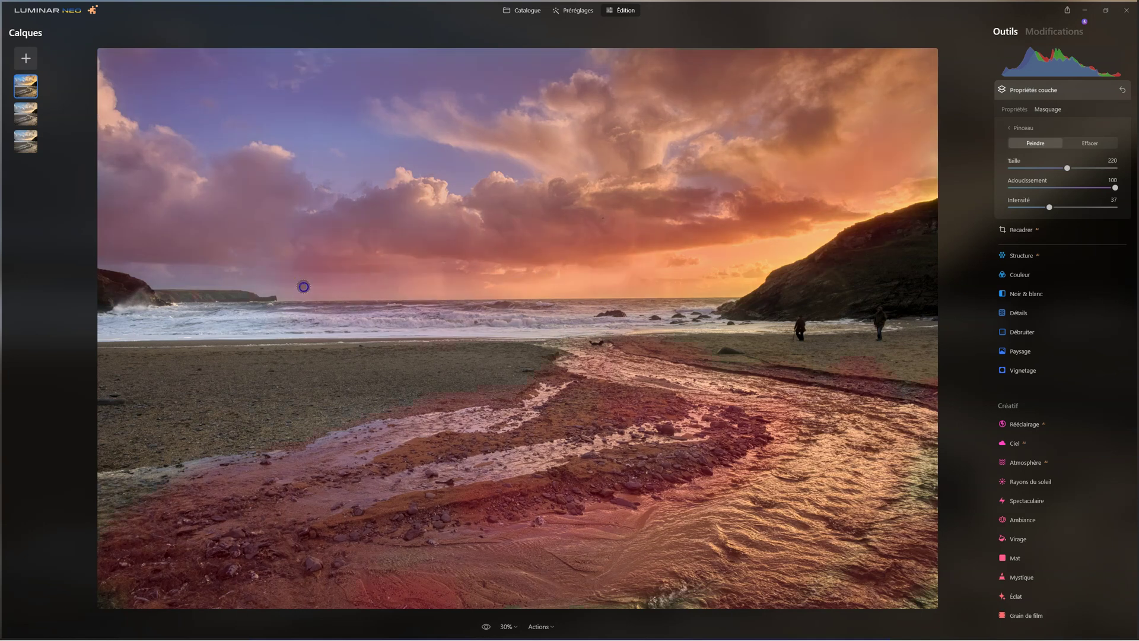
pyautogui.moveTo(223, 401)
pyautogui.mouseDown()
pyautogui.moveTo(188, 421)
pyautogui.moveTo(201, 422)
pyautogui.mouseUp()
pyautogui.moveTo(178, 368); pyautogui.dragTo(164, 415)
pyautogui.moveTo(796, 302); pyautogui.dragTo(867, 291)
pyautogui.moveTo(705, 352); pyautogui.dragTo(925, 353)
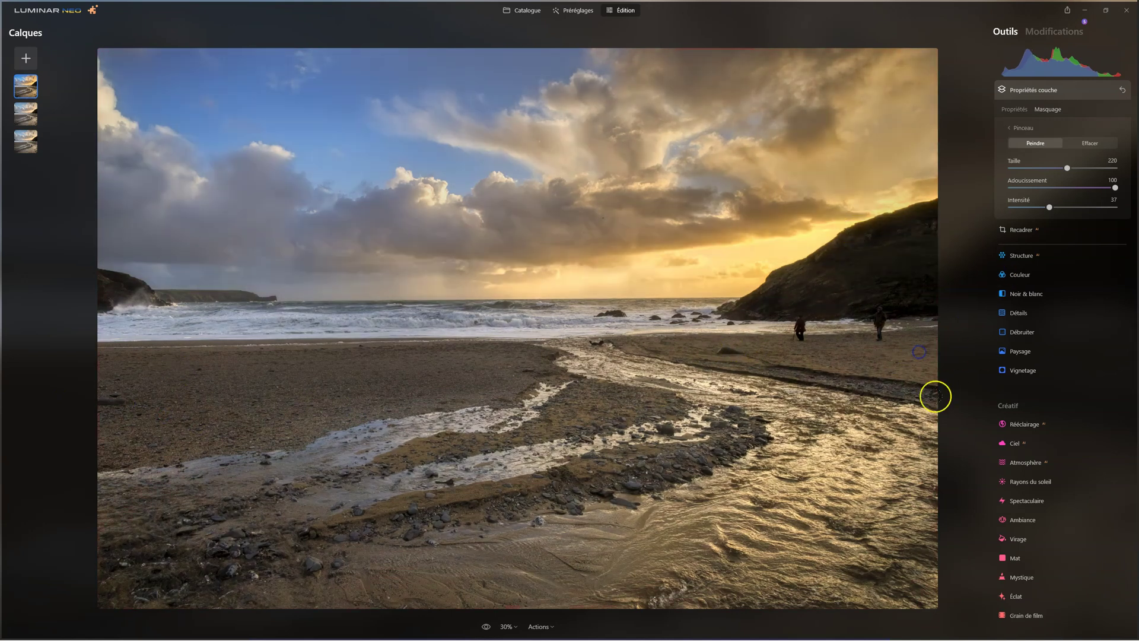
# Step: Erase the painted brush mask, checking with the Afficher overlay, then fill the mask
pyautogui.click(1020, 123)
pyautogui.click(1102, 230)
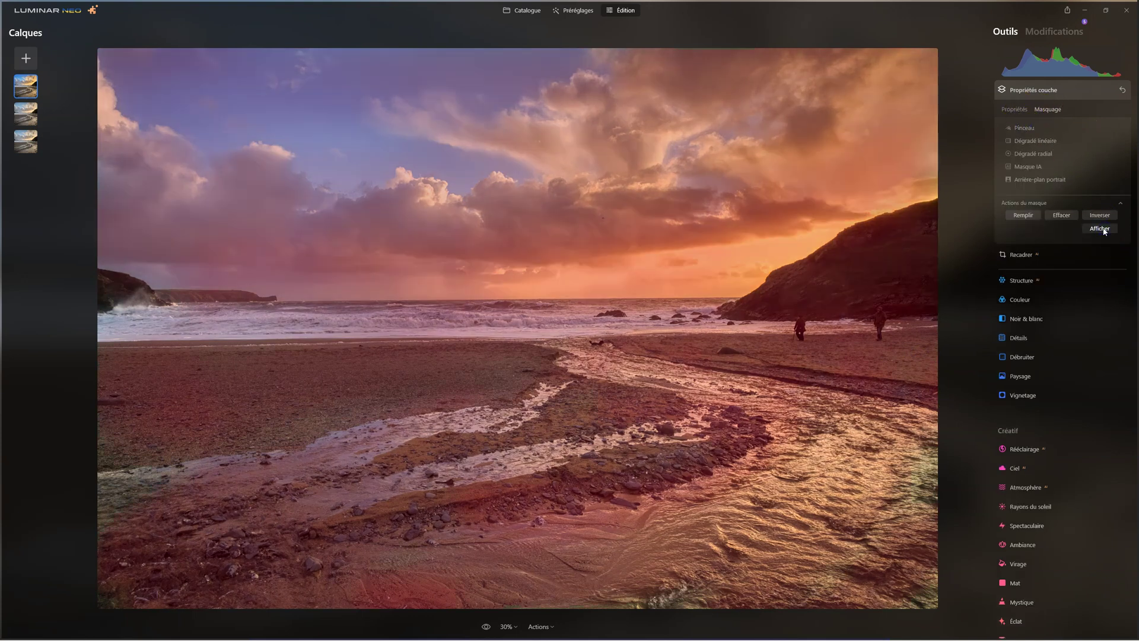
pyautogui.click(1103, 229)
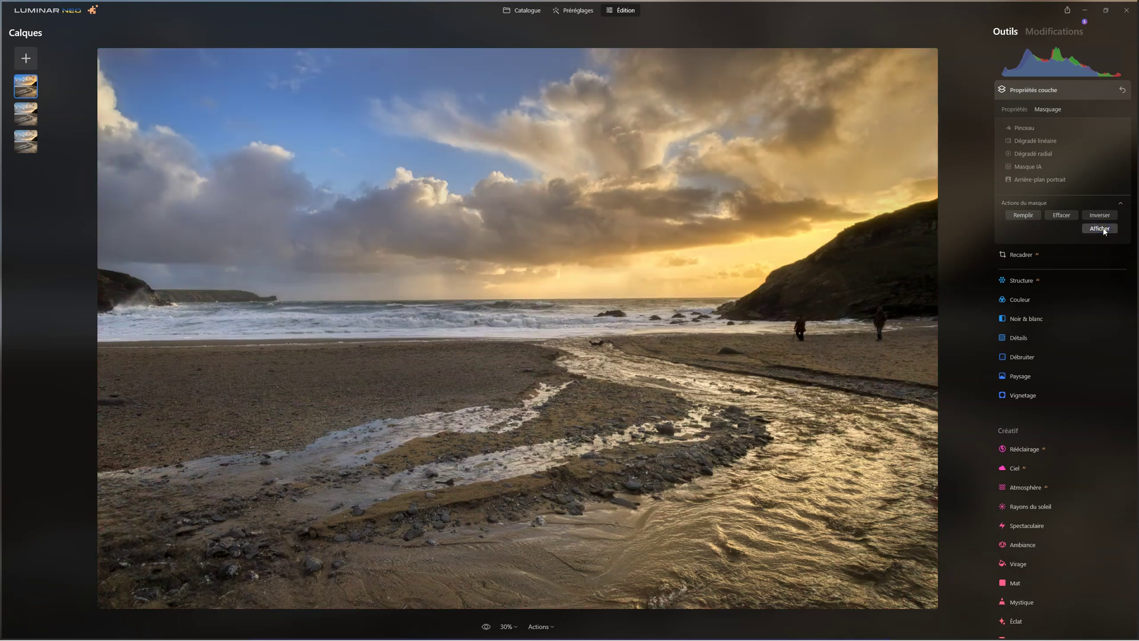
pyautogui.click(1060, 217)
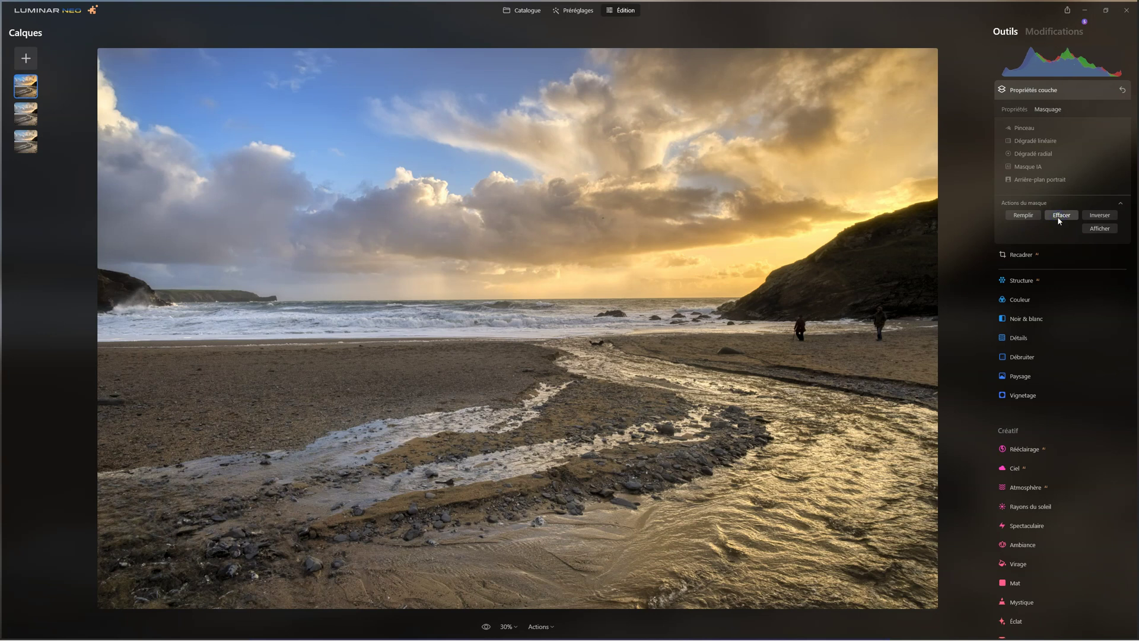
pyautogui.click(1099, 229)
pyautogui.click(1024, 215)
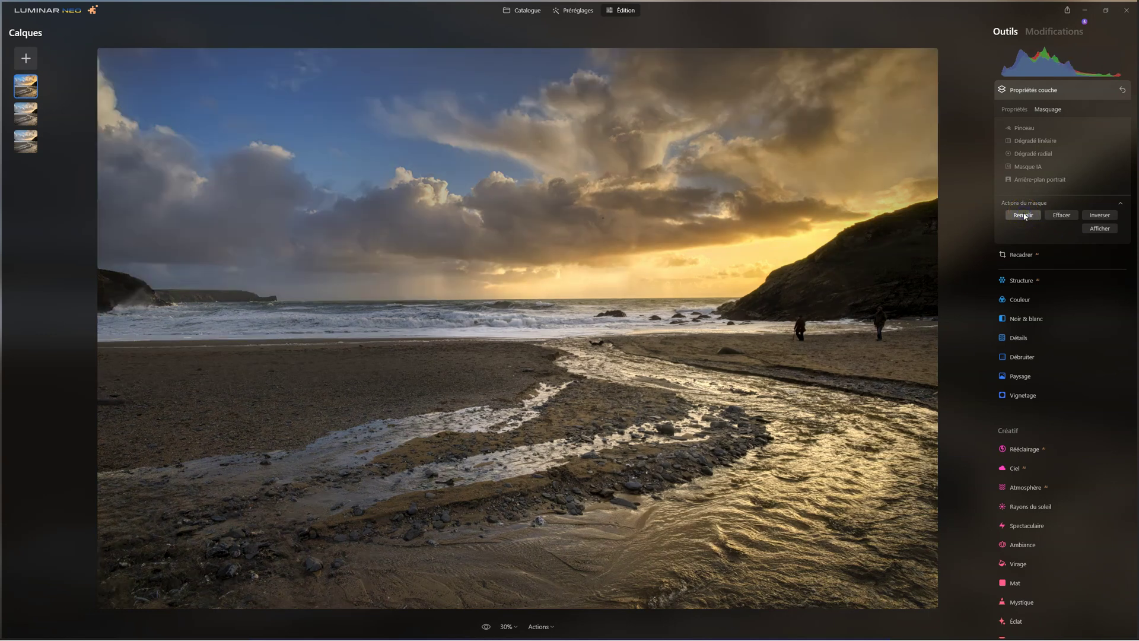
# Step: Return to the layer properties and nudge the top layer's Opacité higher
pyautogui.click(1009, 118)
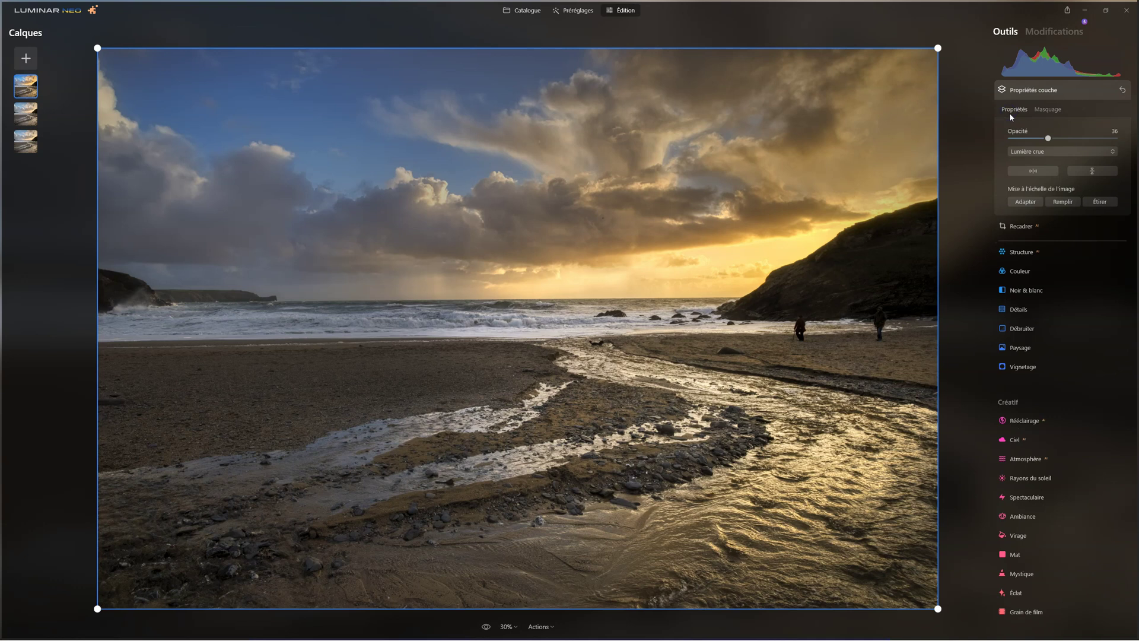
pyautogui.click(1038, 154)
pyautogui.moveTo(1047, 143)
pyautogui.mouseDown()
pyautogui.moveTo(1058, 139)
pyautogui.moveTo(1047, 136)
pyautogui.mouseUp()
# Step: Draw a radial gradient mask around the horizon, shift it toward the beach, then erase it
pyautogui.click(1047, 110)
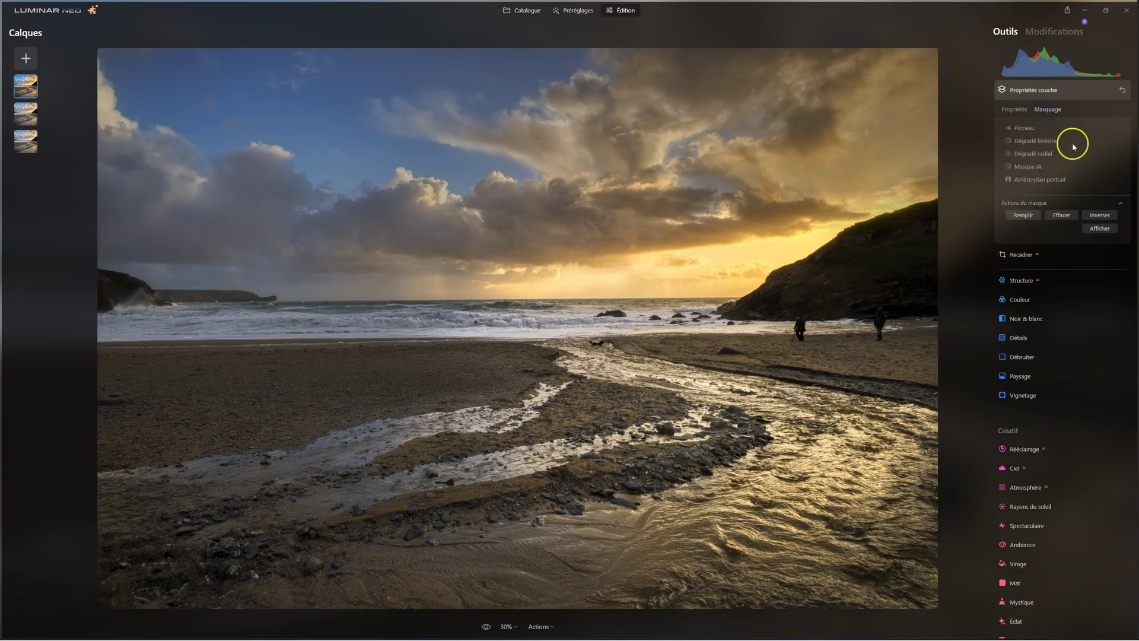
pyautogui.click(1038, 153)
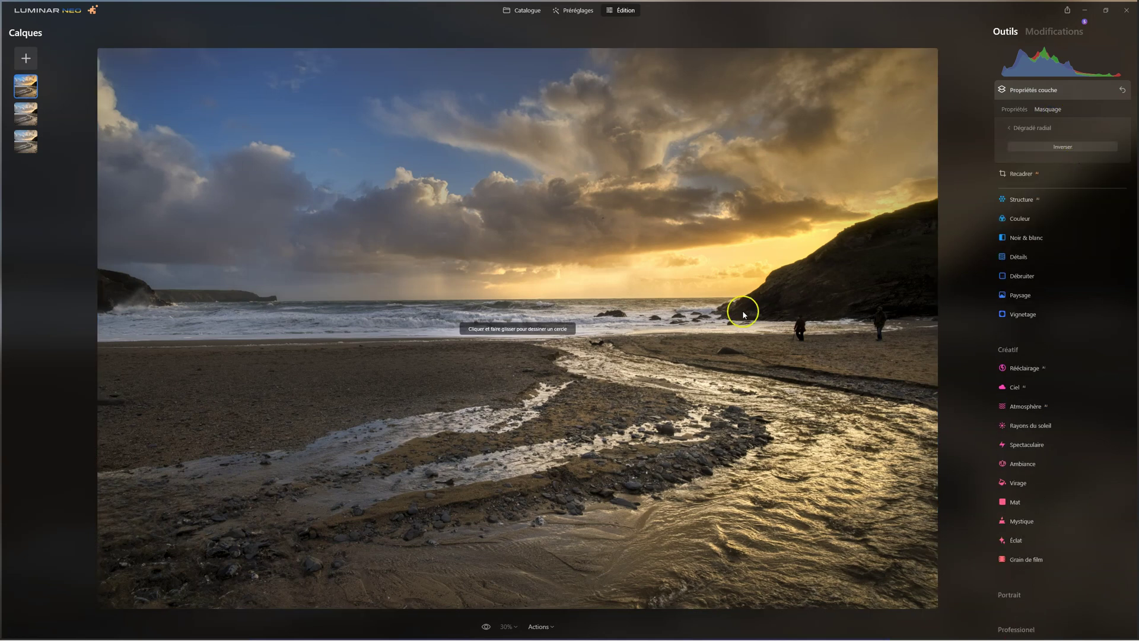
pyautogui.moveTo(616, 312)
pyautogui.mouseDown()
pyautogui.moveTo(719, 378)
pyautogui.moveTo(763, 390)
pyautogui.mouseUp()
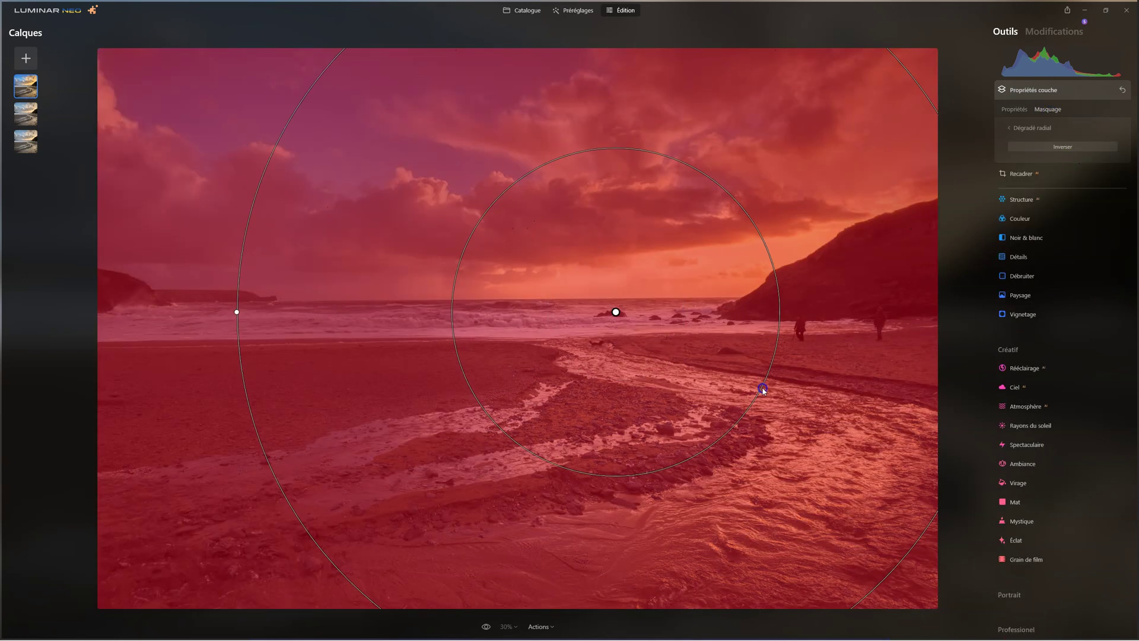
pyautogui.moveTo(616, 311); pyautogui.dragTo(607, 342)
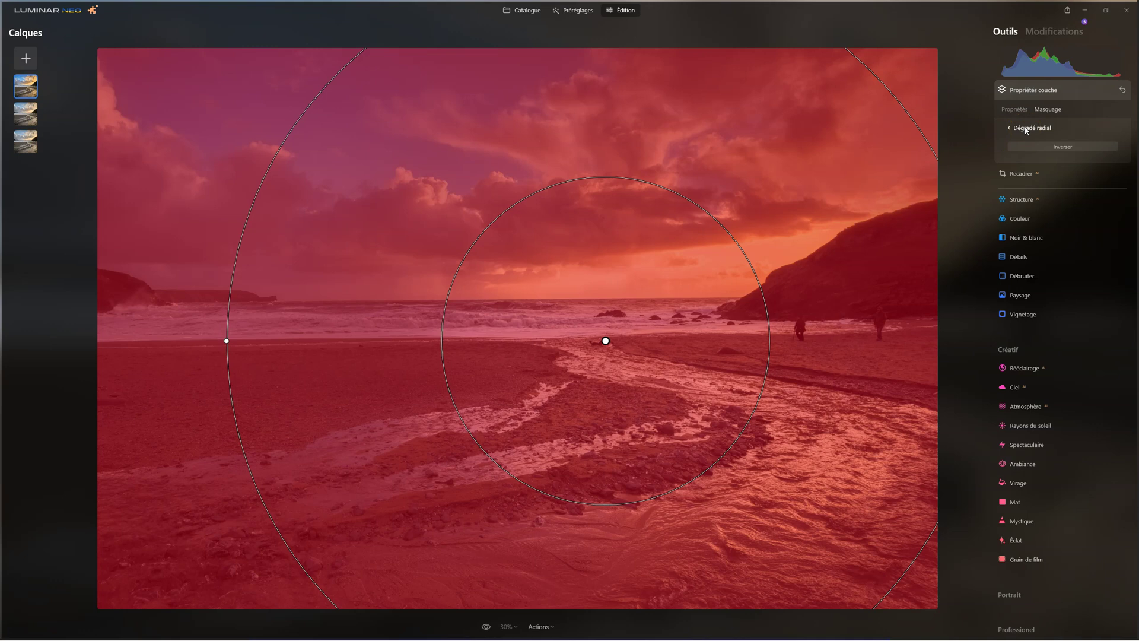
pyautogui.click(1026, 129)
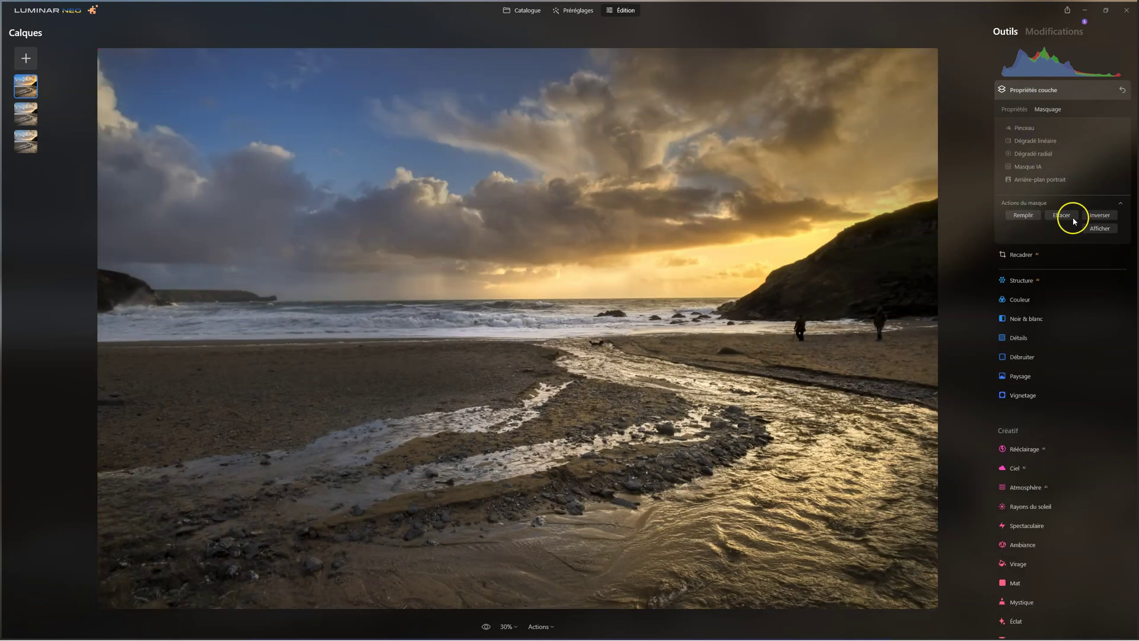
pyautogui.click(1107, 234)
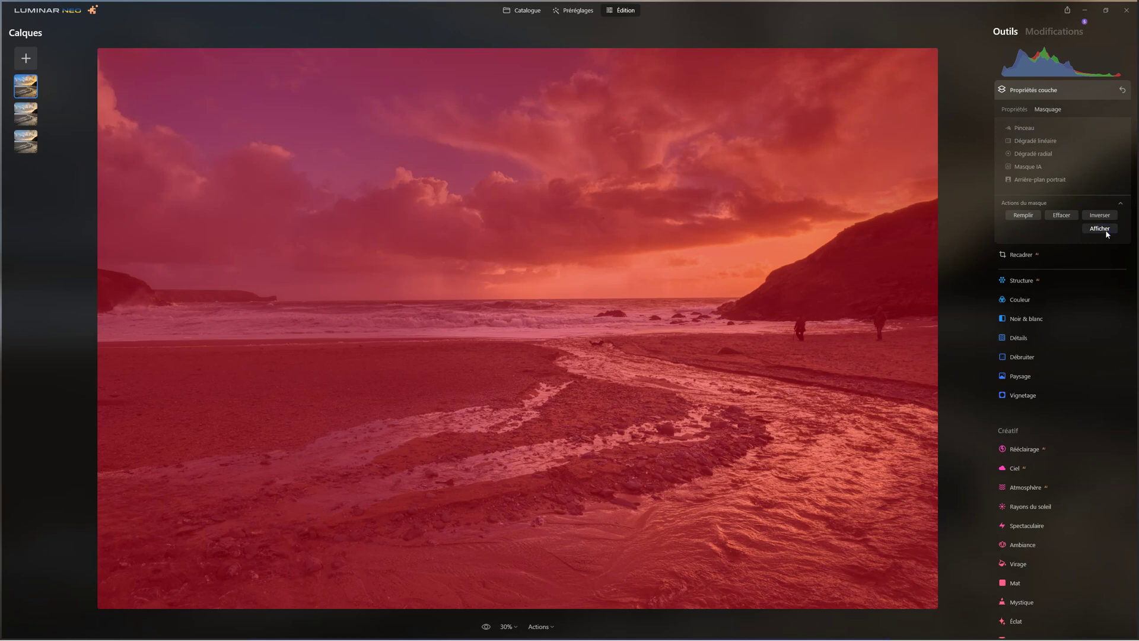
pyautogui.click(1061, 216)
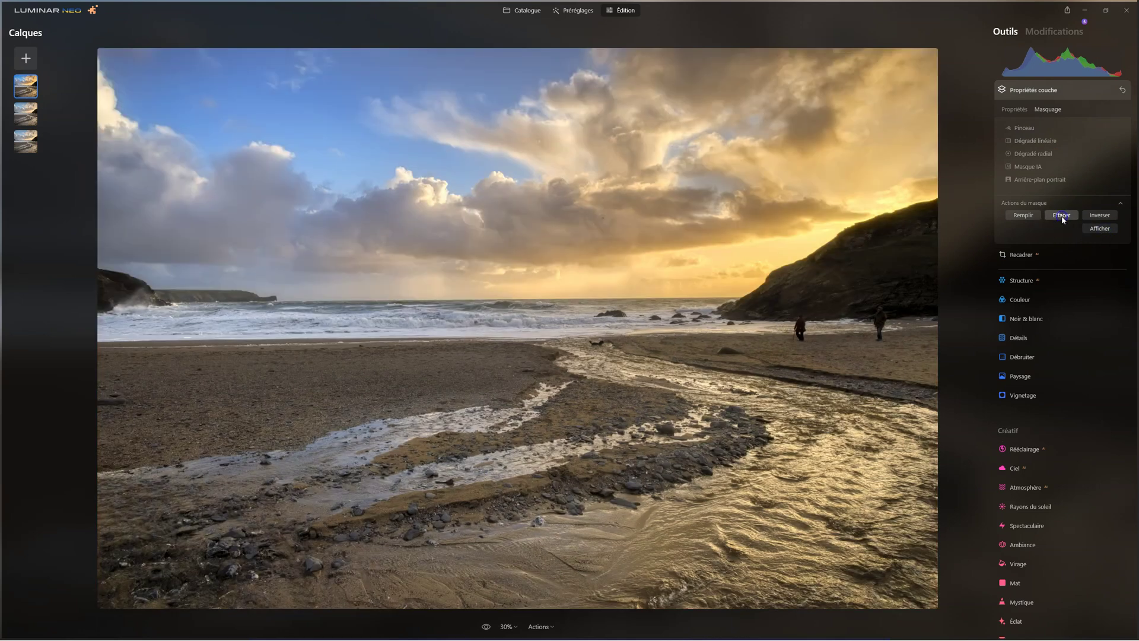
# Step: Draw a radial gradient, move its centre to the horizon and stretch it into a wide ellipse
pyautogui.click(1039, 154)
pyautogui.moveTo(623, 275); pyautogui.dragTo(698, 335)
pyautogui.click(620, 281)
pyautogui.moveTo(625, 275); pyautogui.dragTo(633, 322)
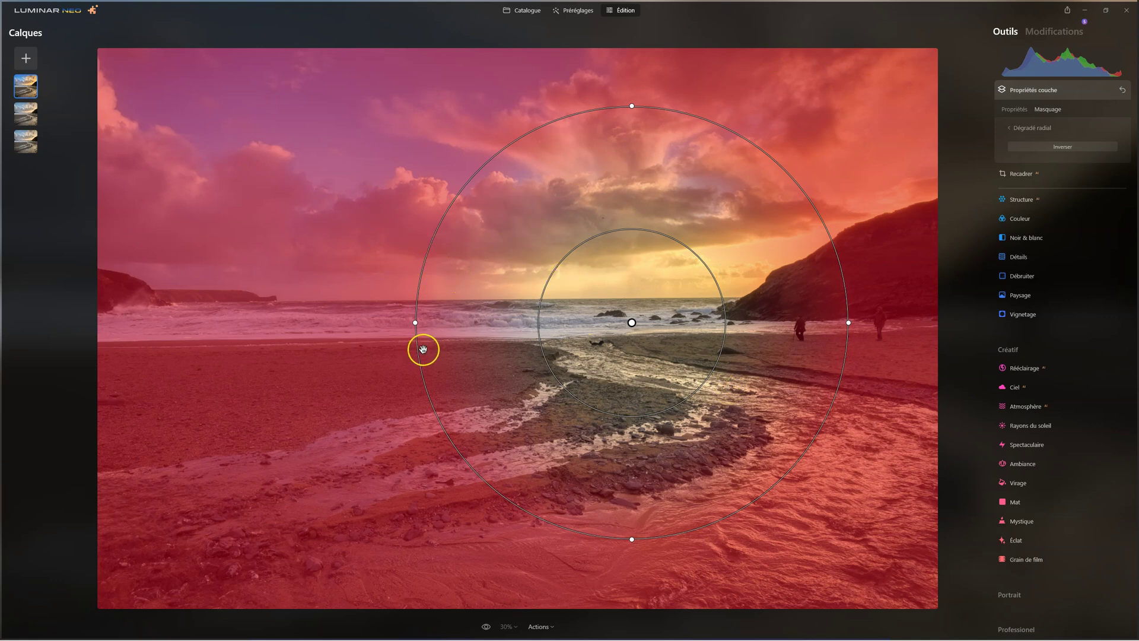
pyautogui.moveTo(415, 322); pyautogui.dragTo(352, 322)
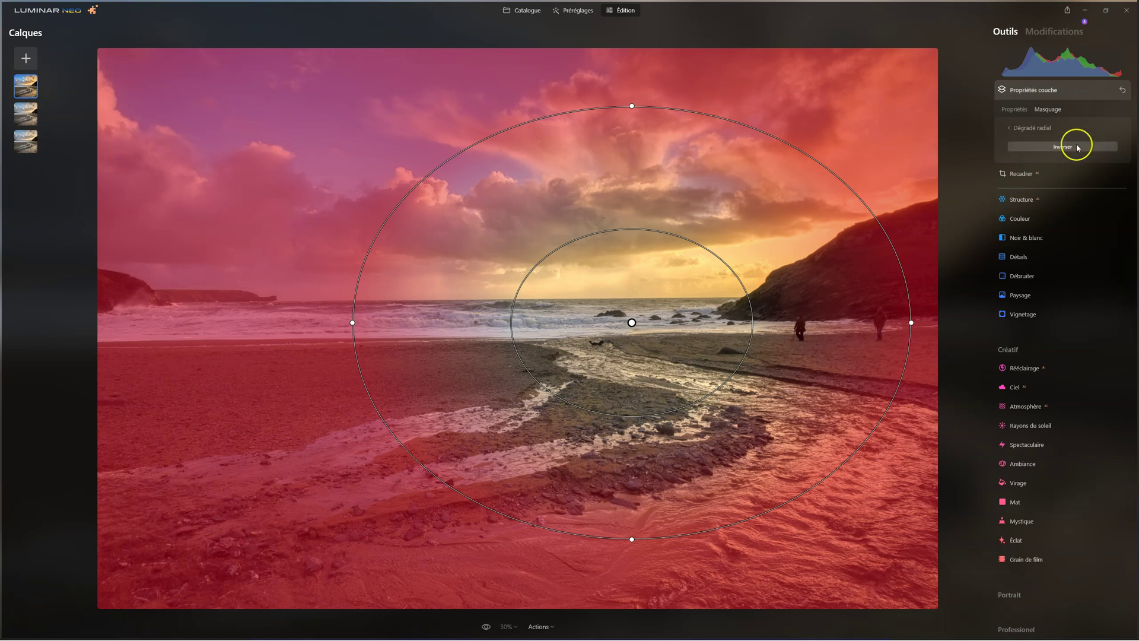
# Step: Toggle Inverser to set the gradient's inversion and hide the mask overlay
pyautogui.click(1076, 147)
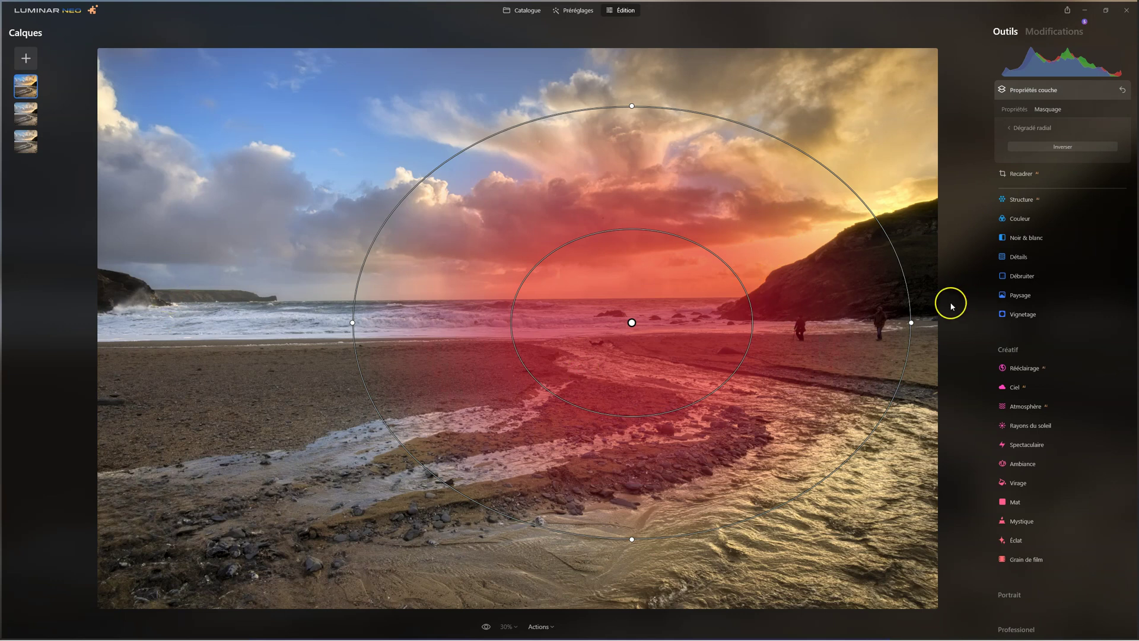
pyautogui.click(1055, 147)
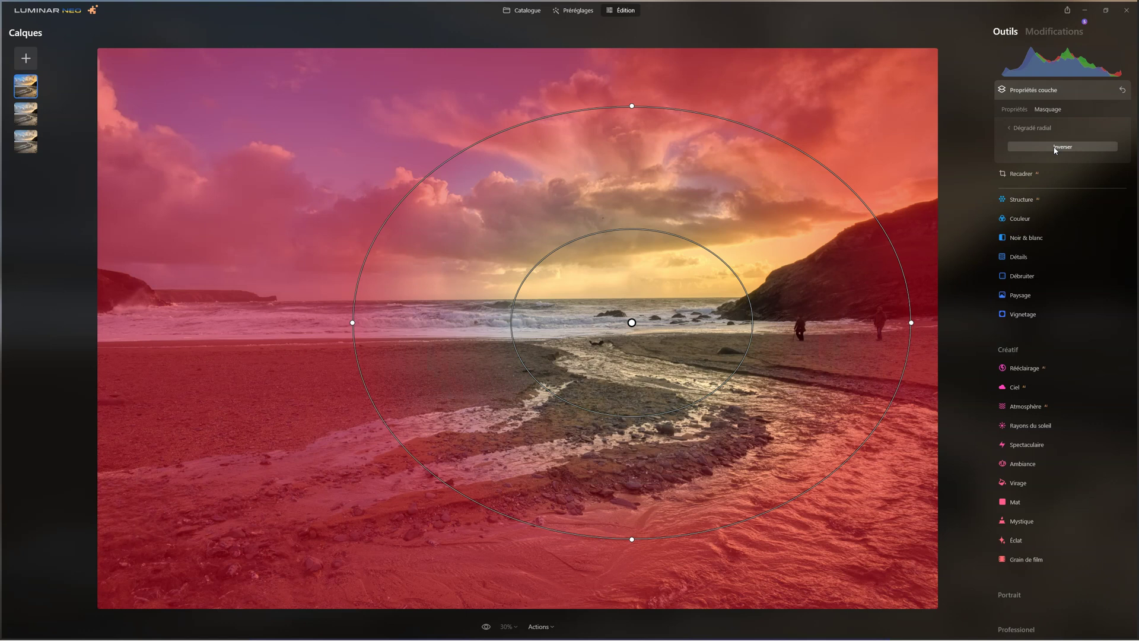
pyautogui.click(1025, 128)
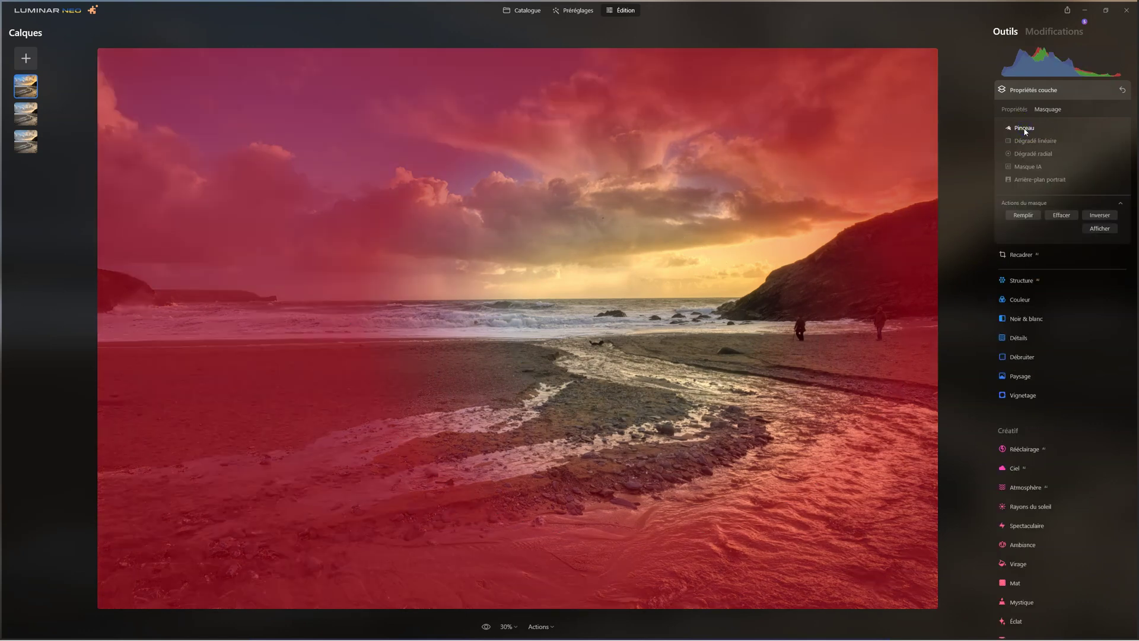
pyautogui.click(1100, 229)
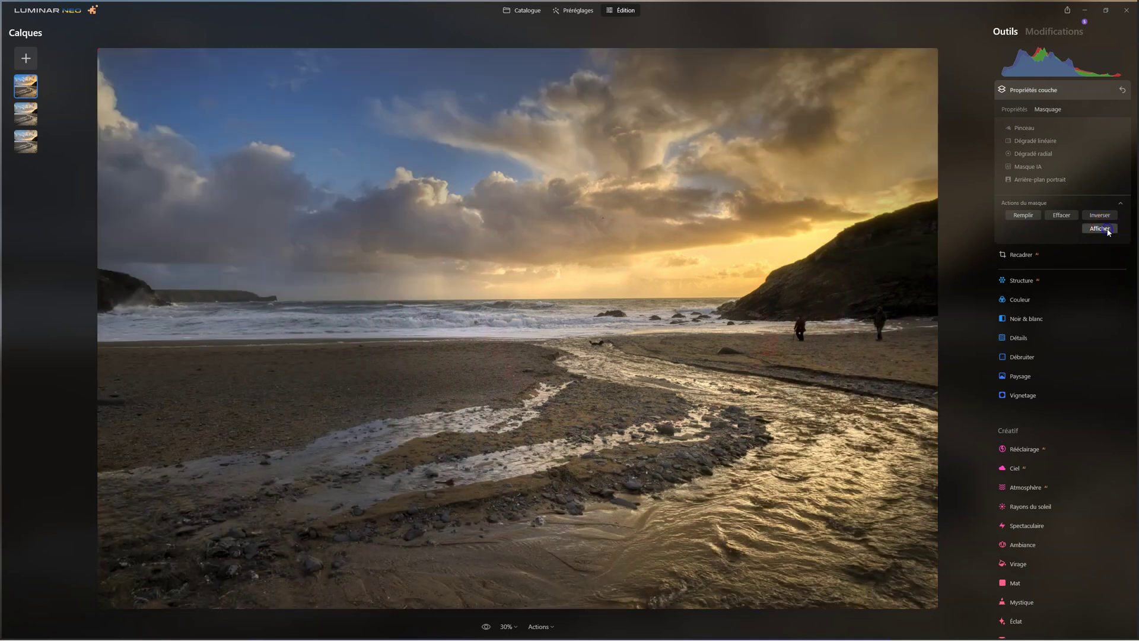
# Step: Preview the masked TIFF layer at 100% opacity, then settle it at 32%
pyautogui.click(1016, 109)
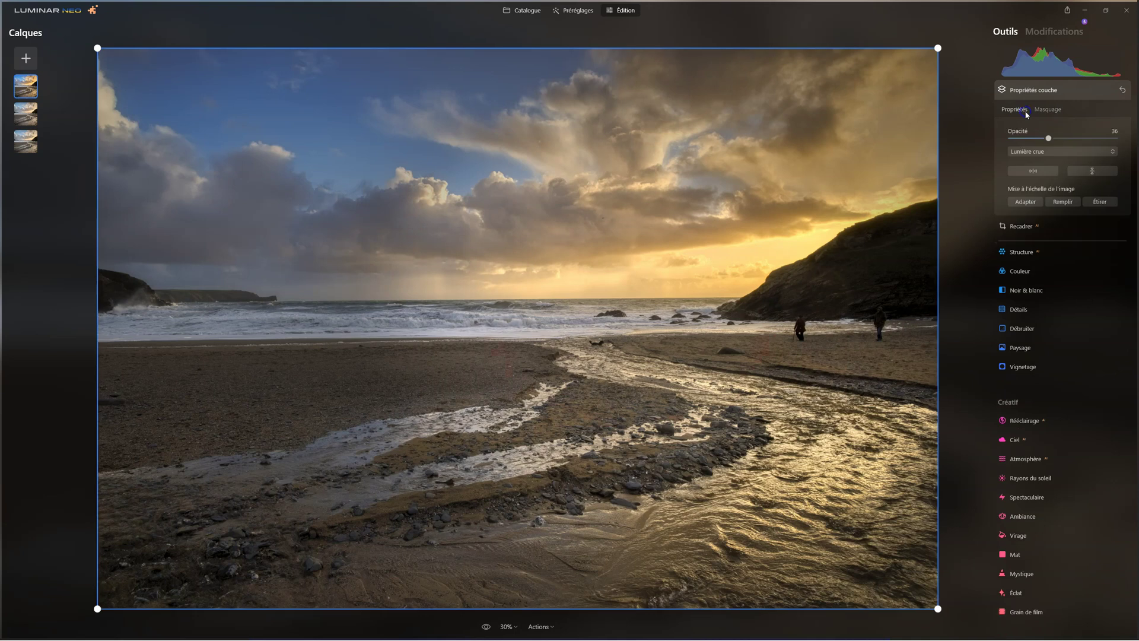
pyautogui.moveTo(1048, 139); pyautogui.dragTo(1135, 131)
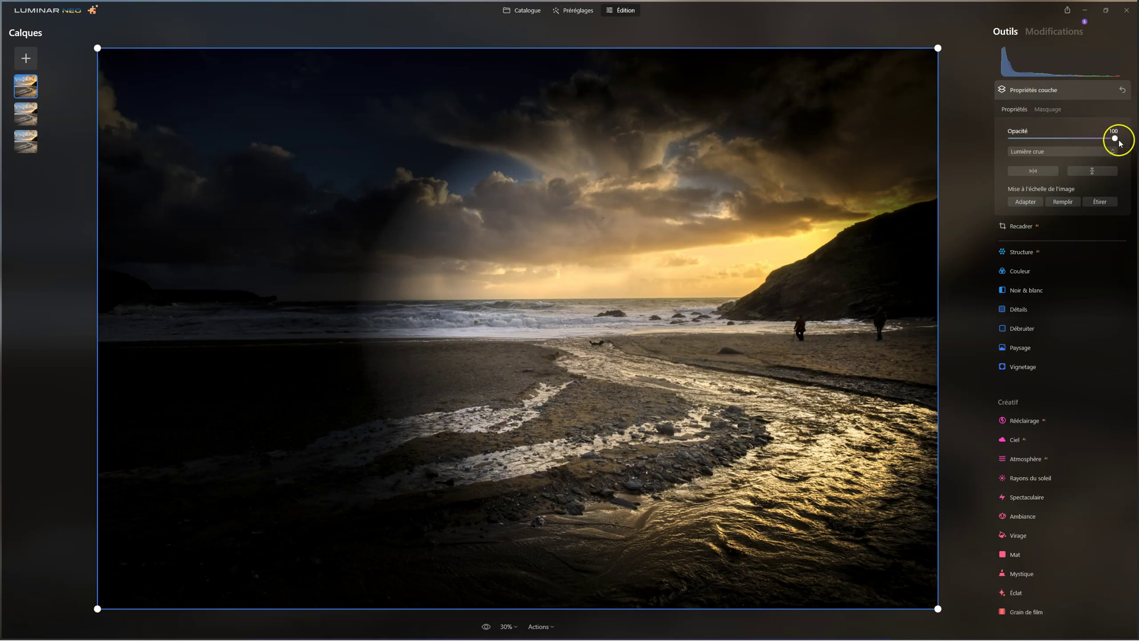
pyautogui.moveTo(1113, 138)
pyautogui.mouseDown()
pyautogui.moveTo(991, 145)
pyautogui.moveTo(1036, 141)
pyautogui.mouseUp()
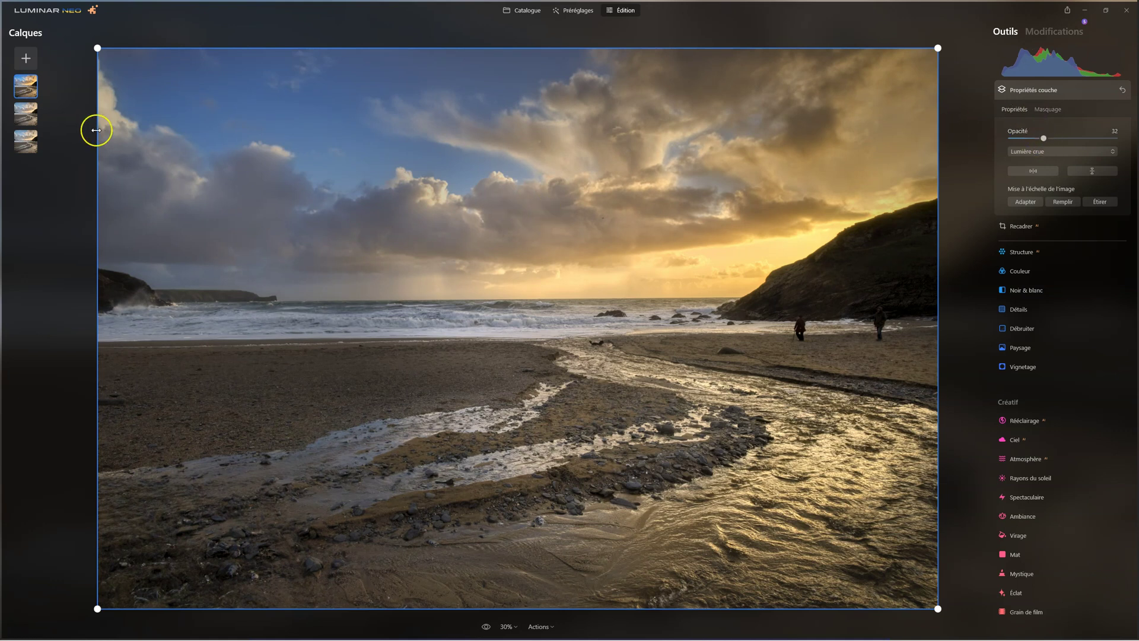
pyautogui.rightClick(25, 88)
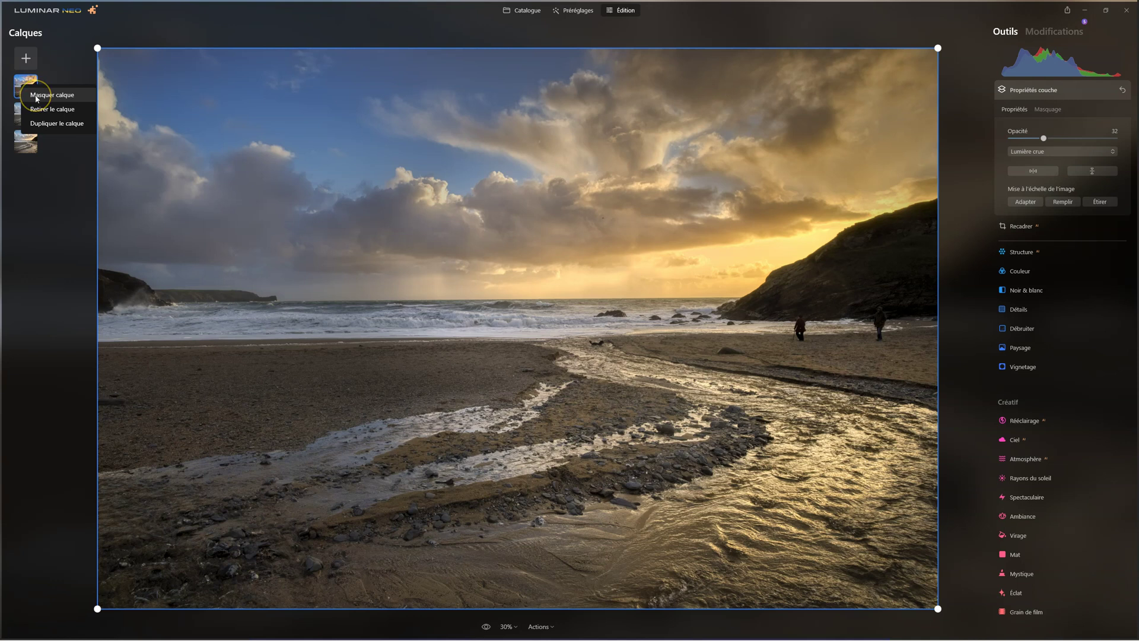
pyautogui.click(36, 96)
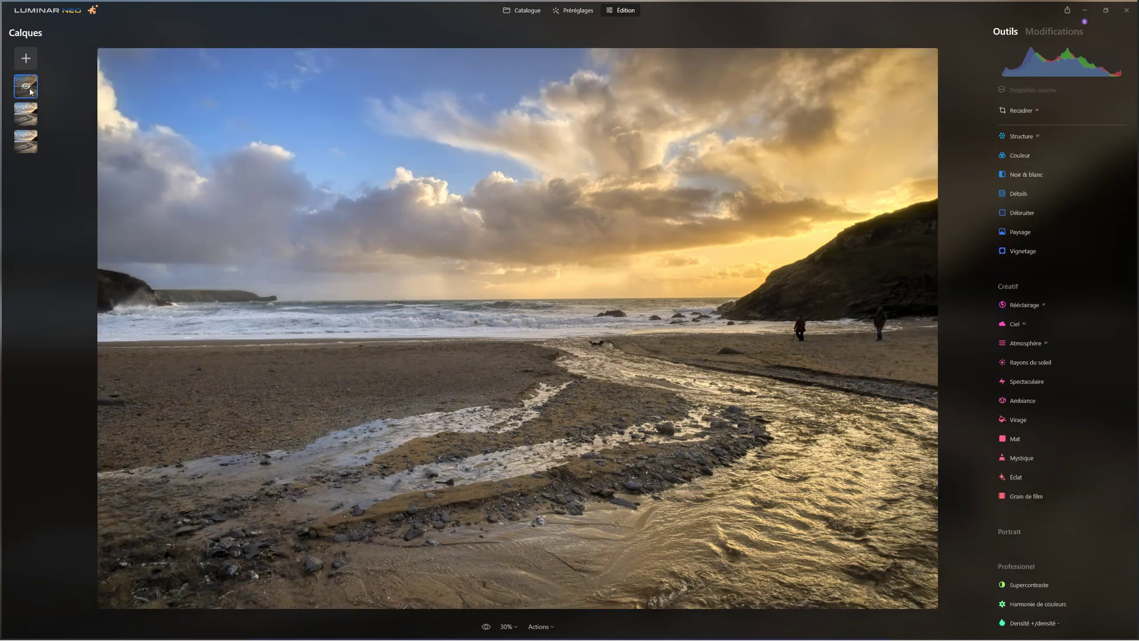
pyautogui.rightClick(31, 92)
pyautogui.click(42, 100)
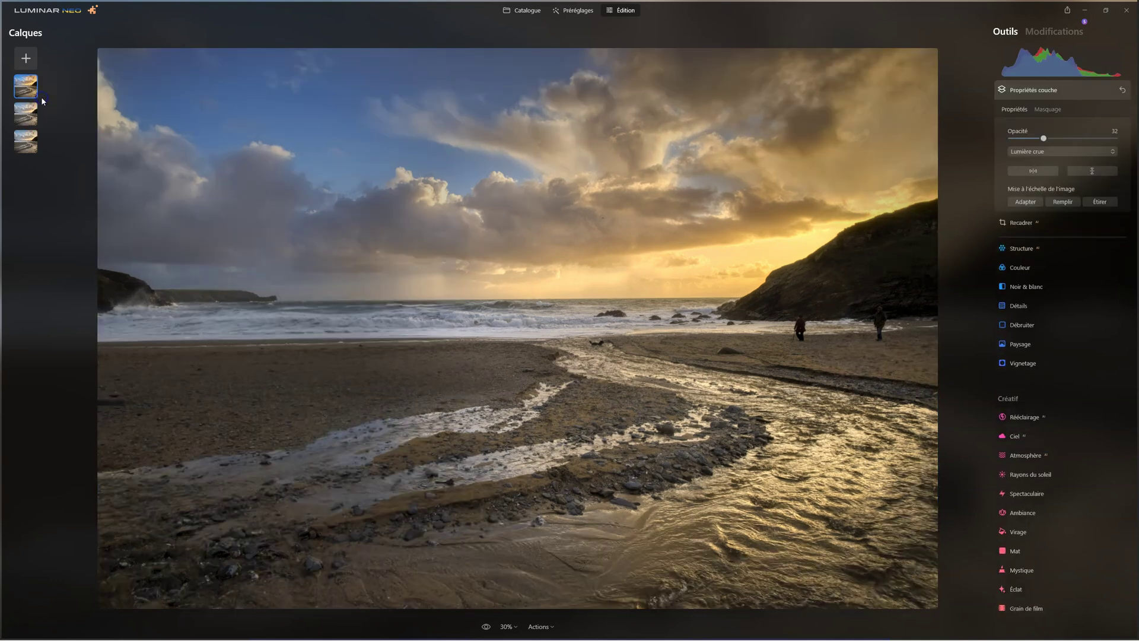